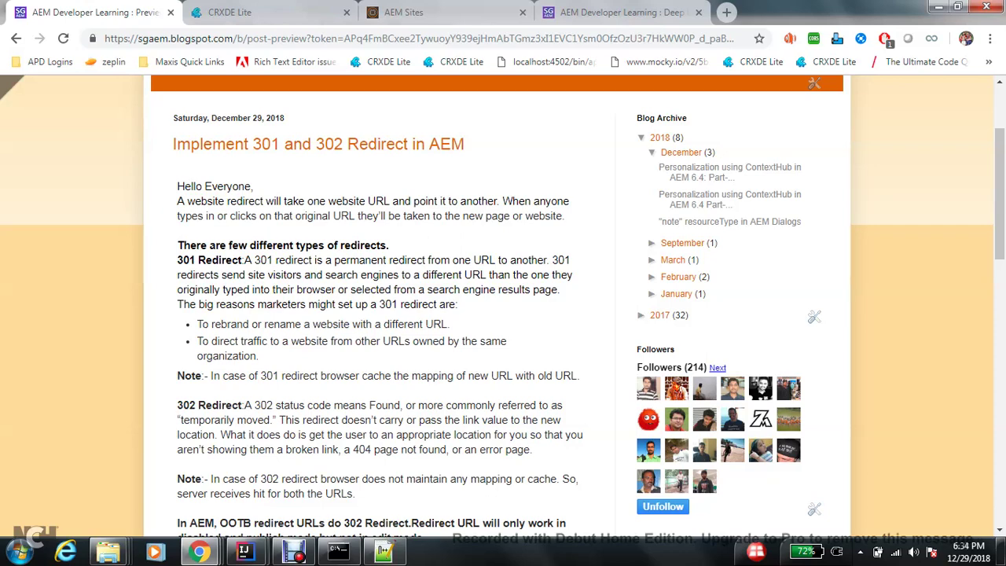
Step: Create a 'demo-project' folder under apps and save it
scroll(503, 314, "down", 1)
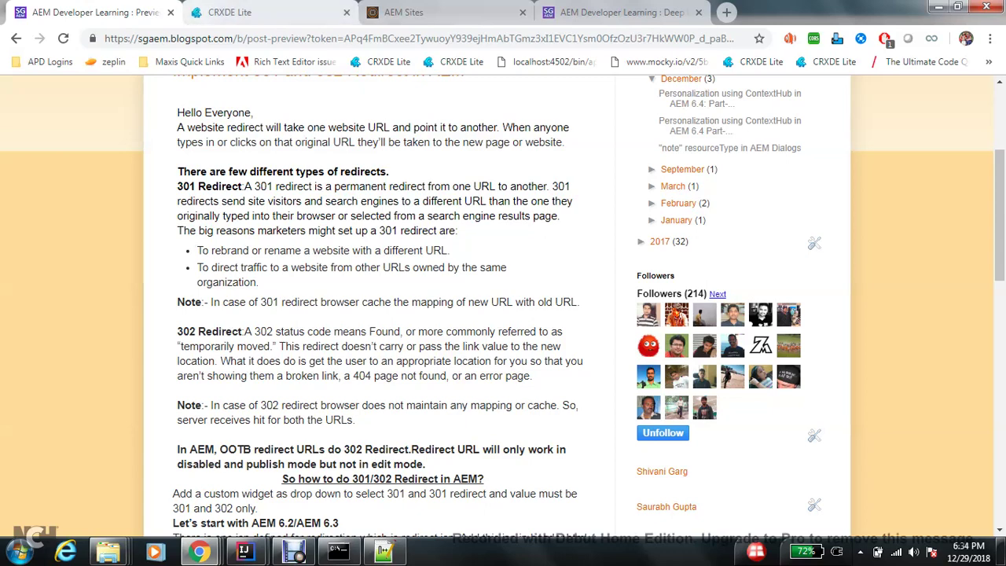
left_click(228, 12)
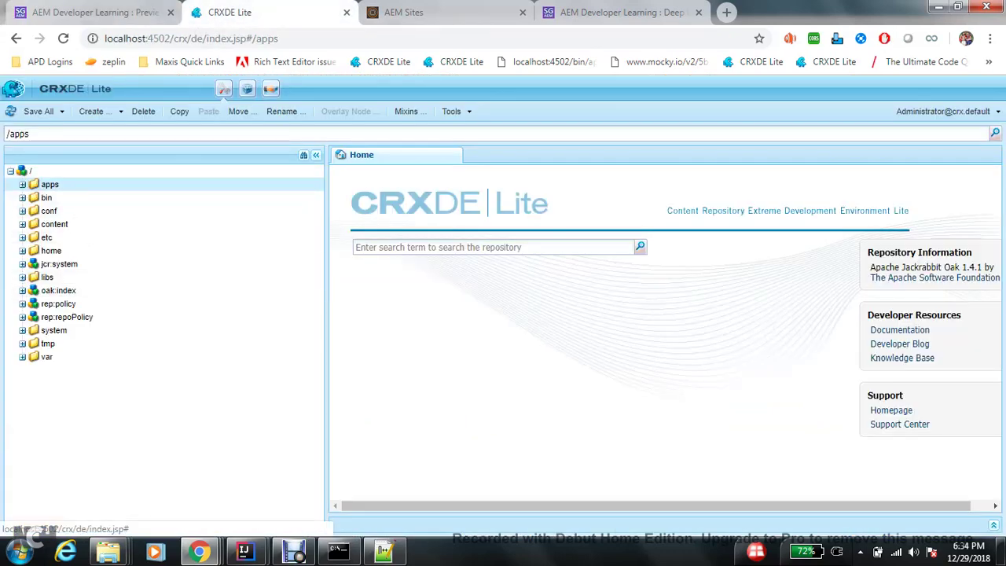
right_click(43, 187)
mouse_move(79, 241)
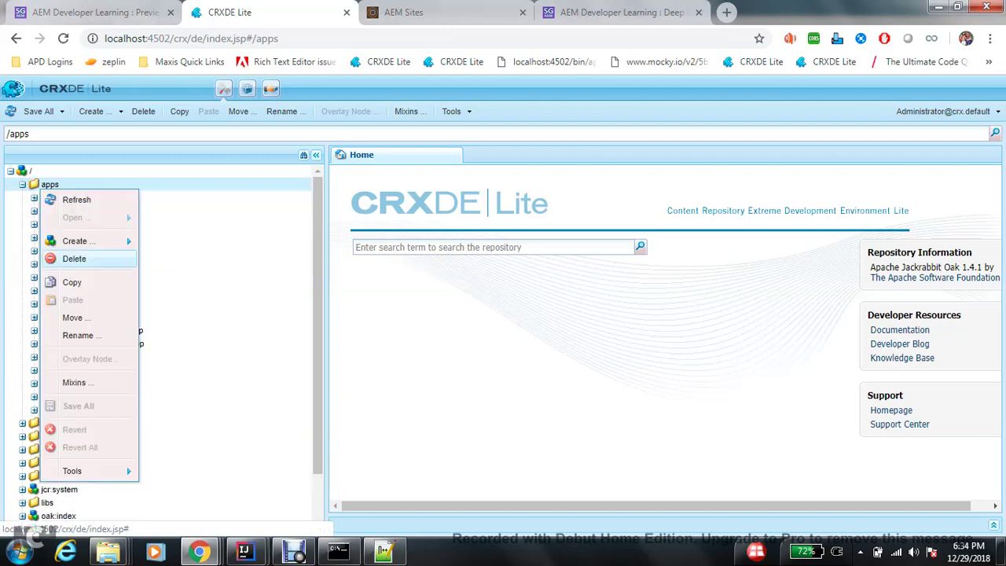
left_click(184, 284)
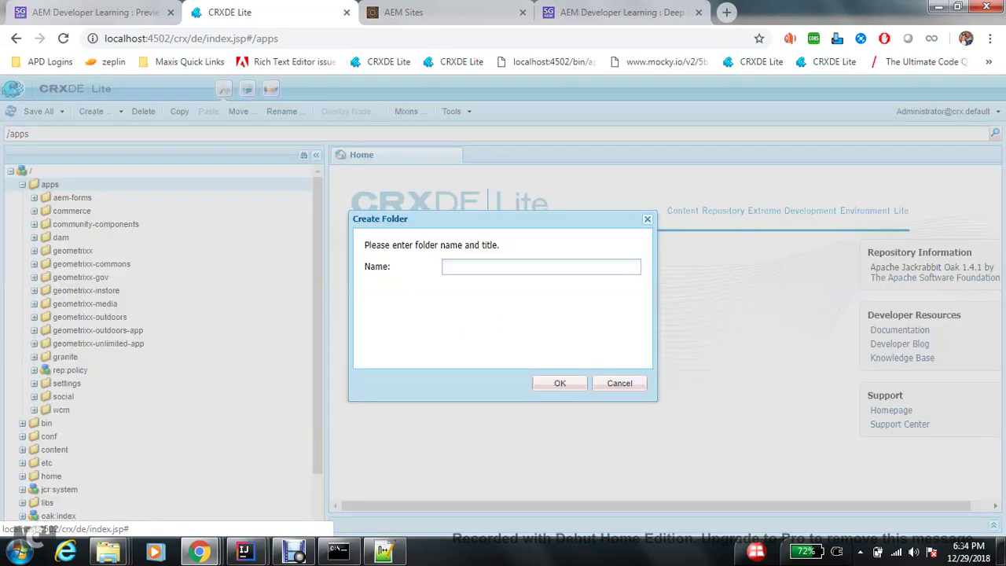
type("demo-project")
key("Return")
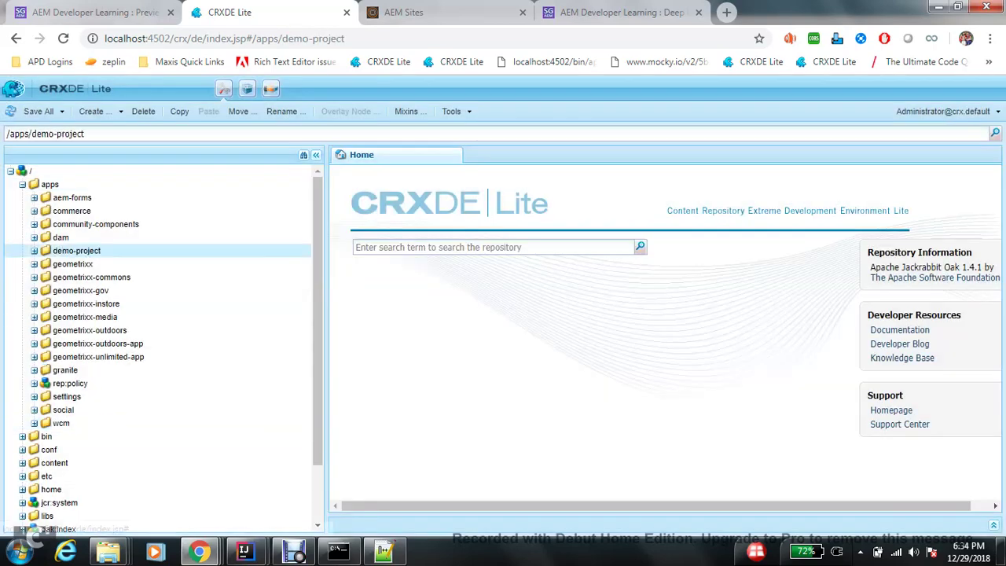
key("ctrl+s")
key("Escape")
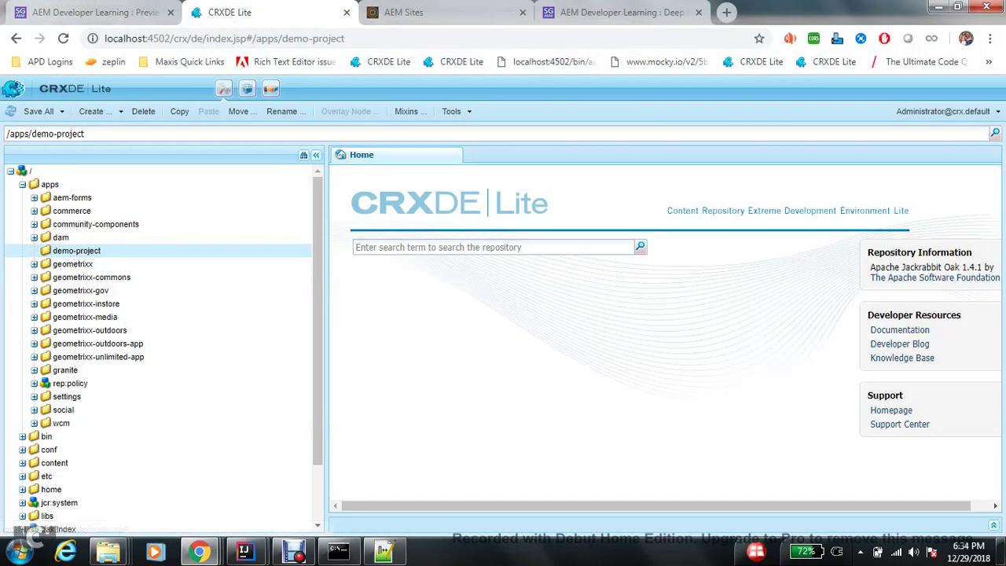
Step: Begin a new component in demo-project labelled 'page' and enter its title
right_click(52, 253)
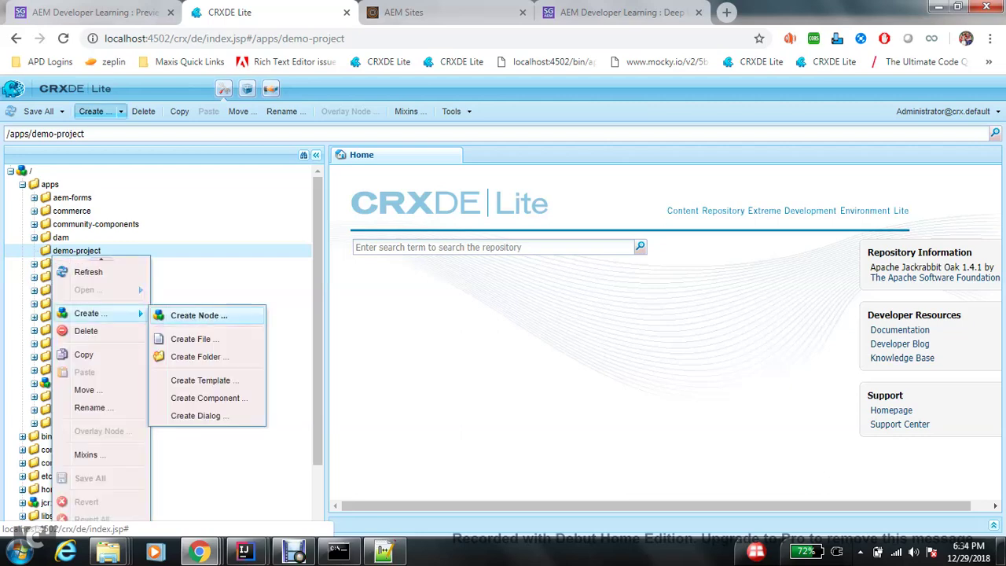
left_click(208, 398)
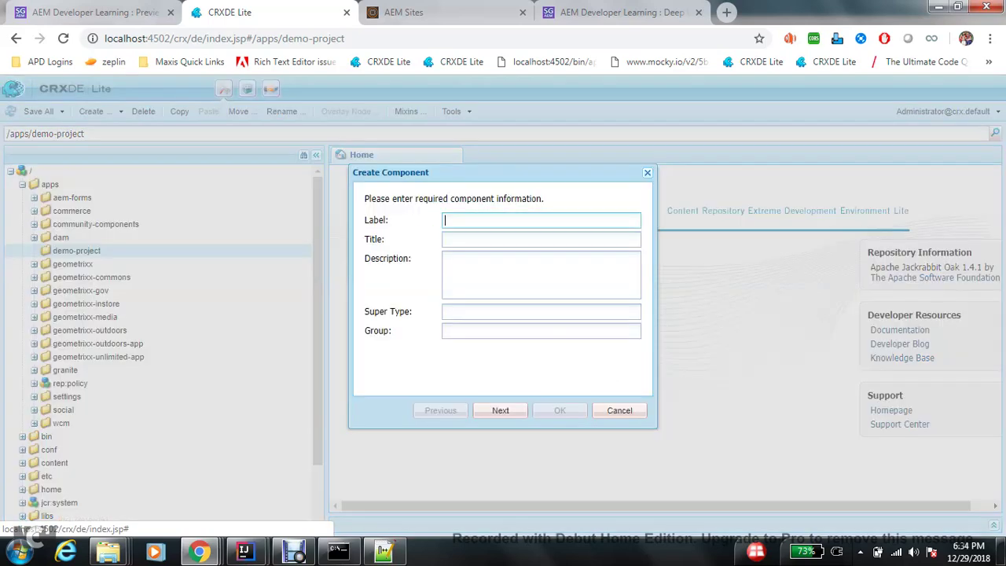
type("page")
key("Tab")
type("age")
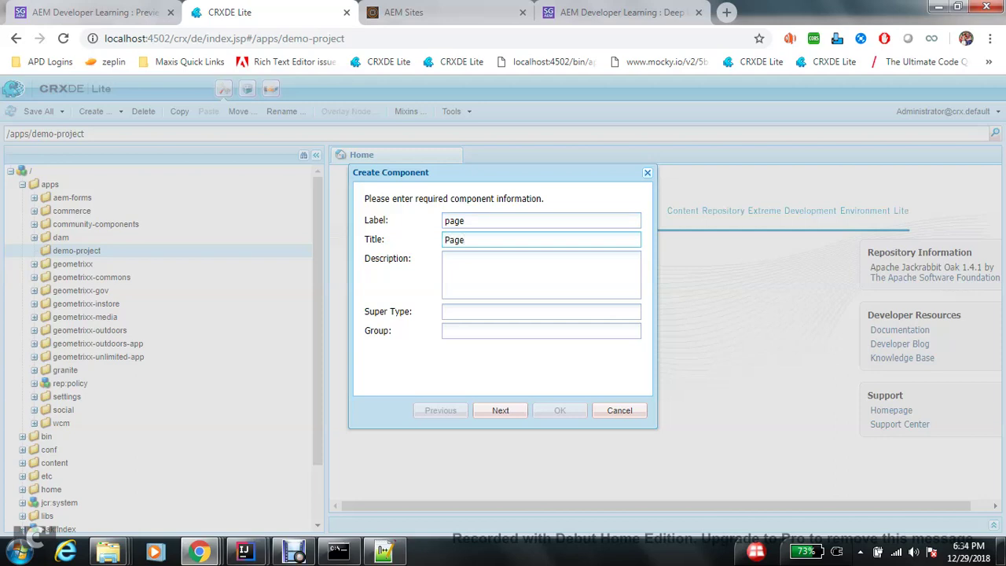
key("Tab")
key("Tab")
Step: In duplicate tabs, browse to /libs/foundation/components/page to copy its path
right_click(274, 11)
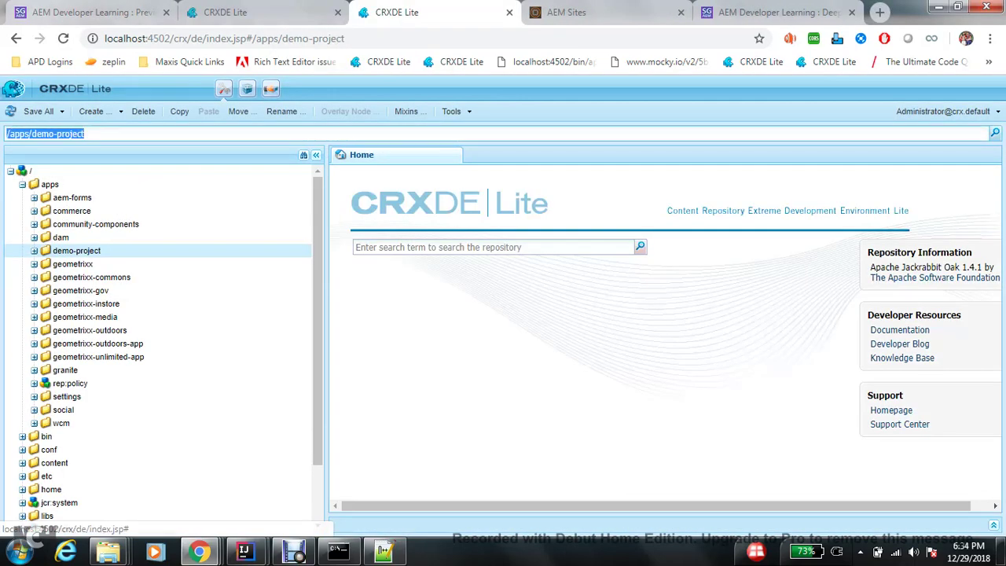
type("/libs/foundation")
key("Return")
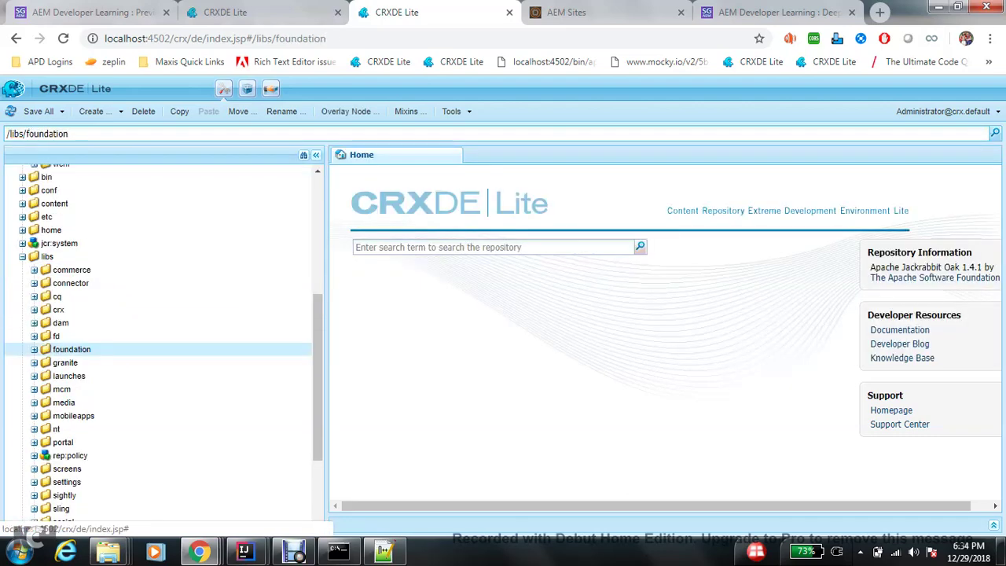
type("/components")
key("Return")
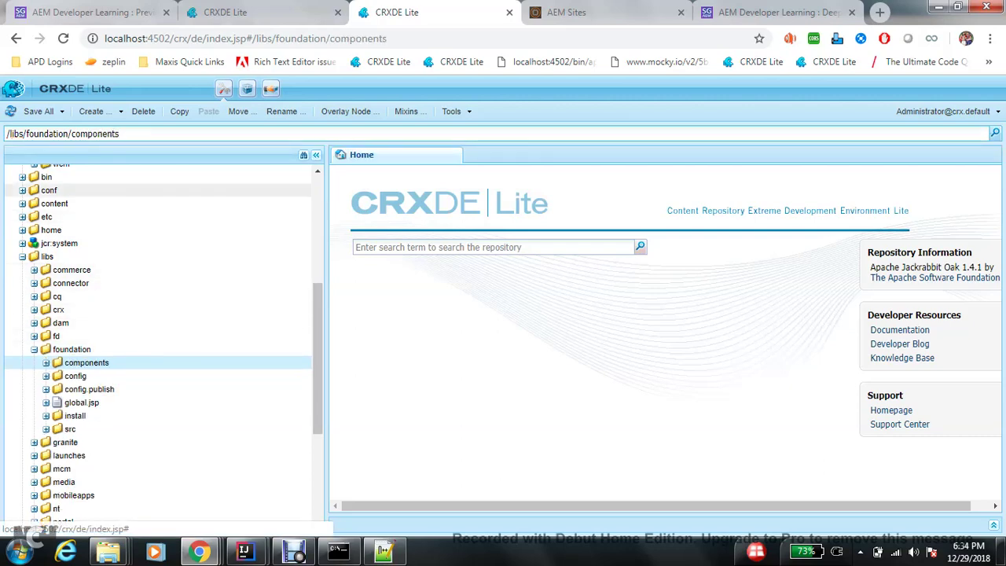
type("/page")
key("Return")
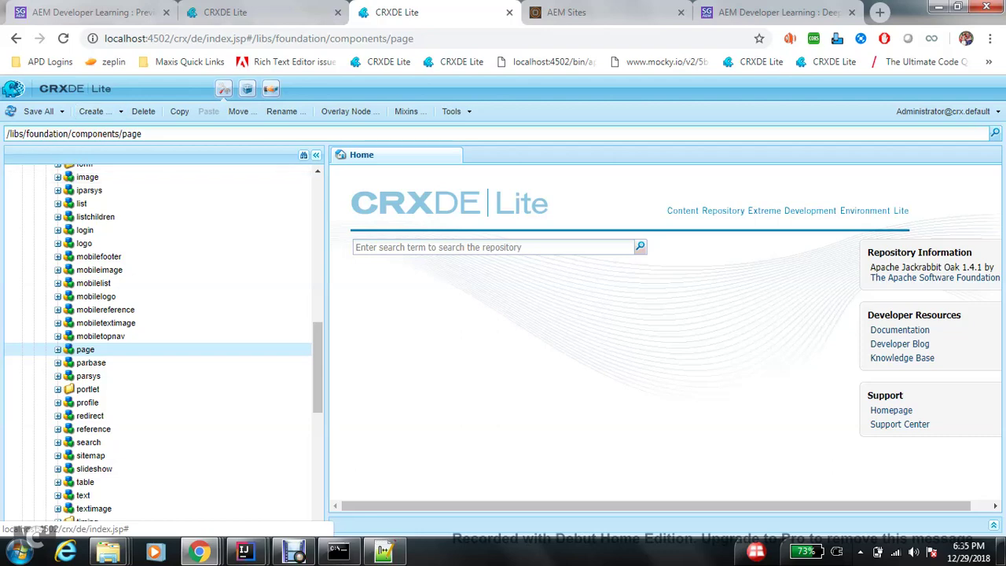
right_click(440, 12)
left_click(464, 68)
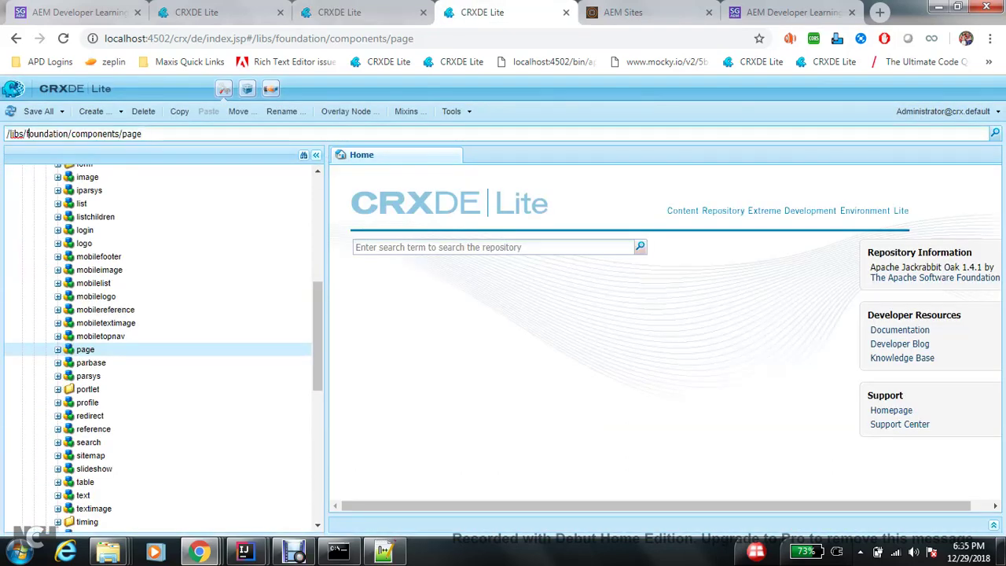
type("wcm/")
key("Return")
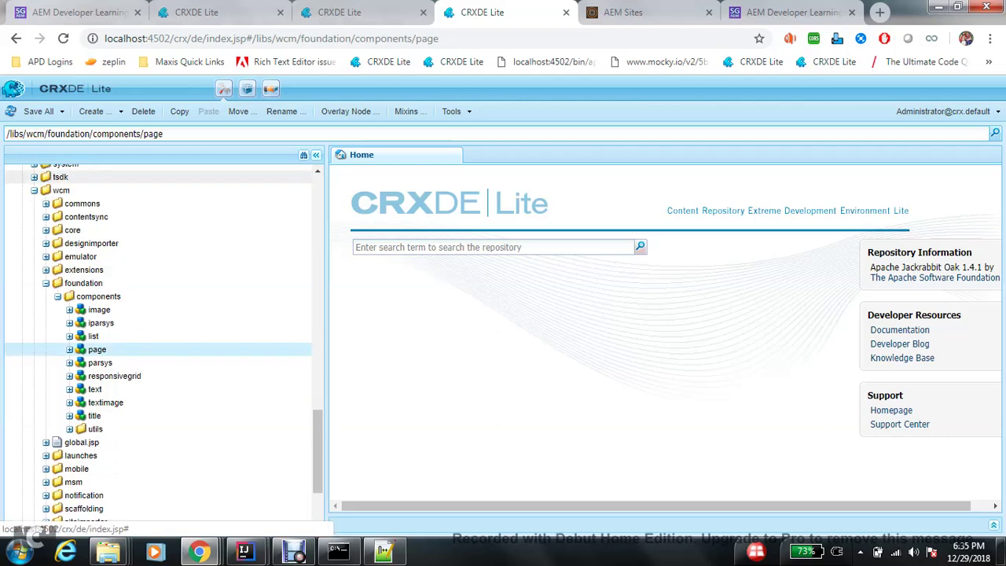
Step: Set the component super type to foundation/components/page and close the extra tab
left_click(354, 12)
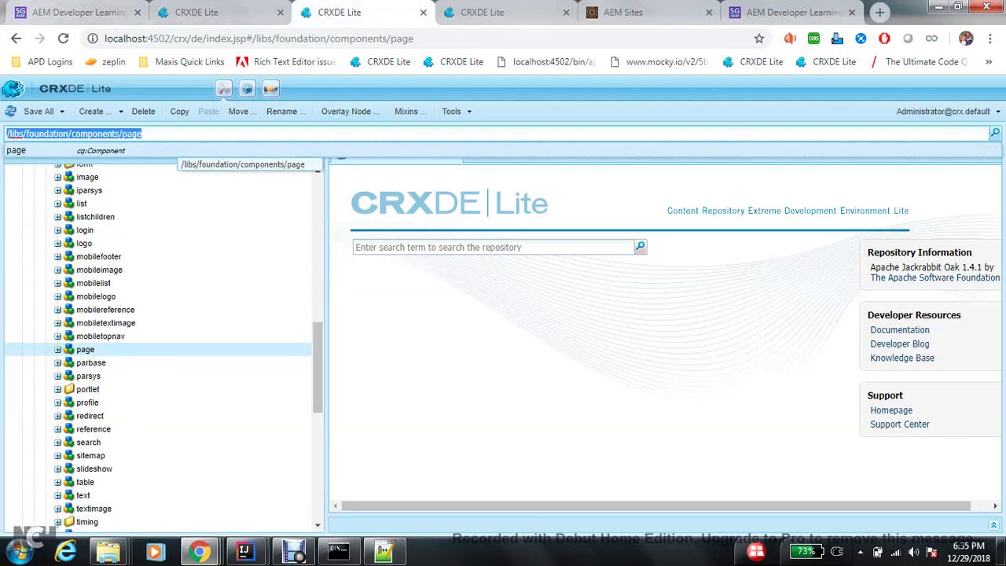
key("ctrl+Page_Up")
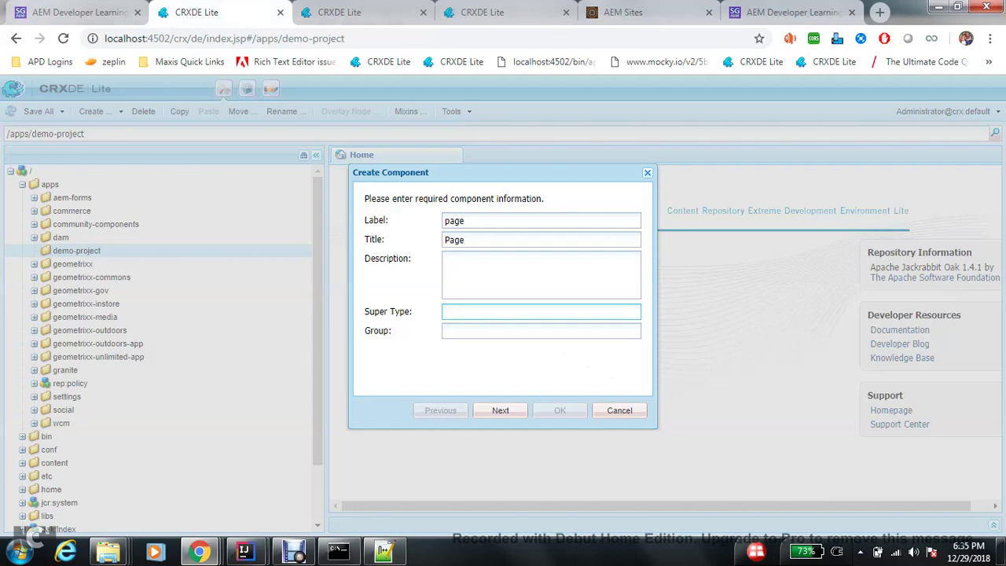
type("/libs/foundation/components/page")
left_click_drag(465, 313, 445, 312)
key("BackSpace")
key("ctrl+Page_Down")
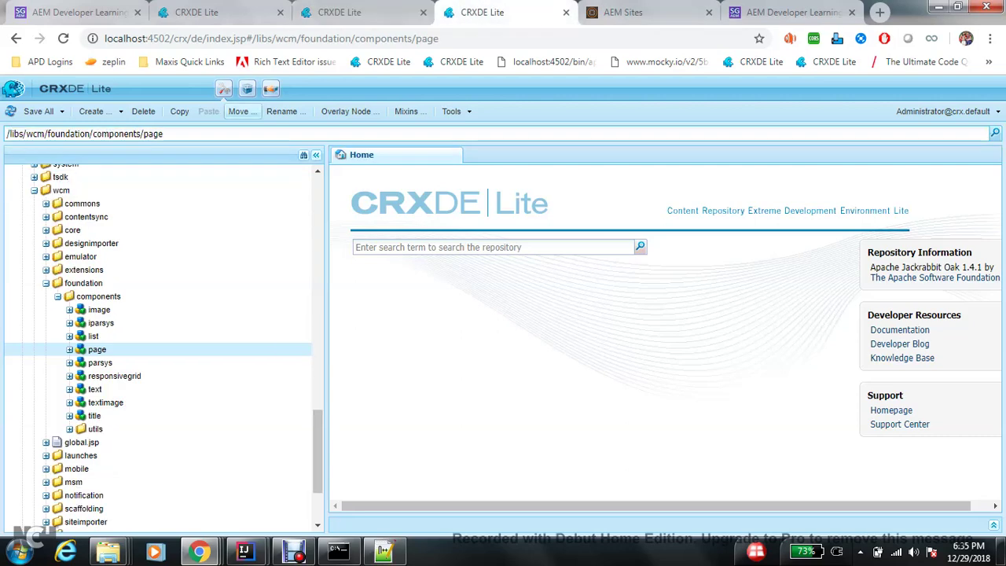
left_click(423, 12)
key("ctrl+Page_Up")
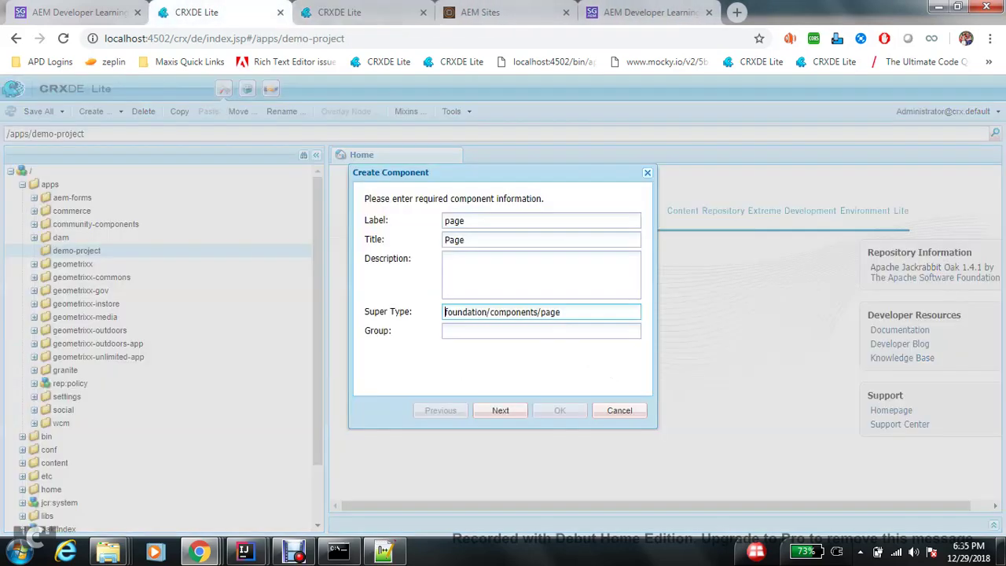
Step: Set the component group to .hidden and finish creating the page component
key("Tab")
type(".")
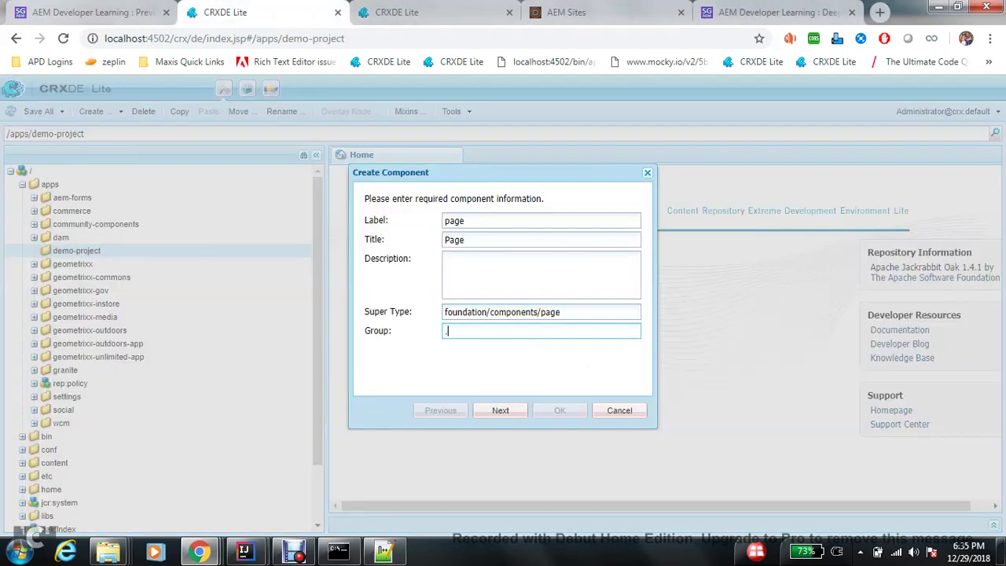
type("hidden")
key("Tab")
key("Return")
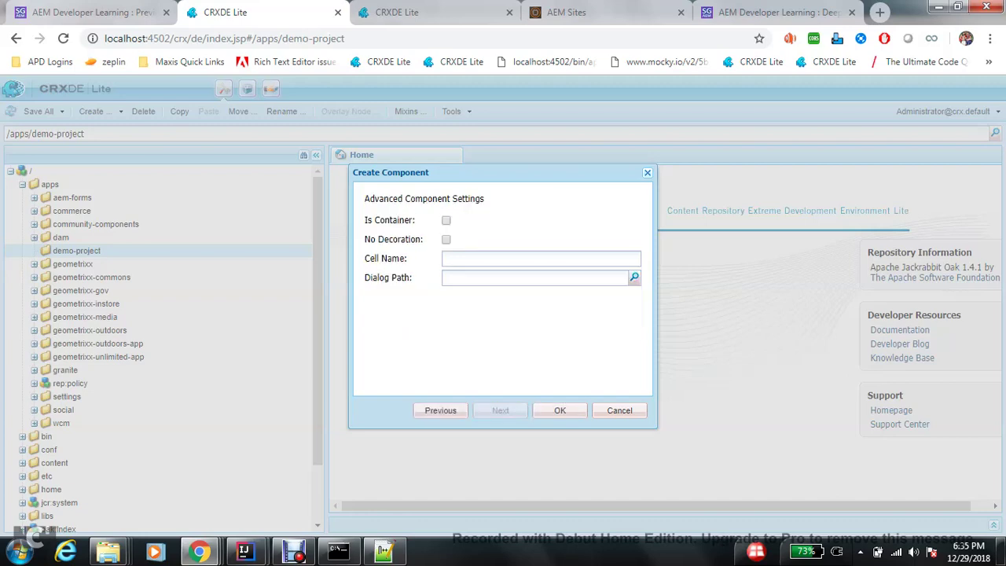
key("Return")
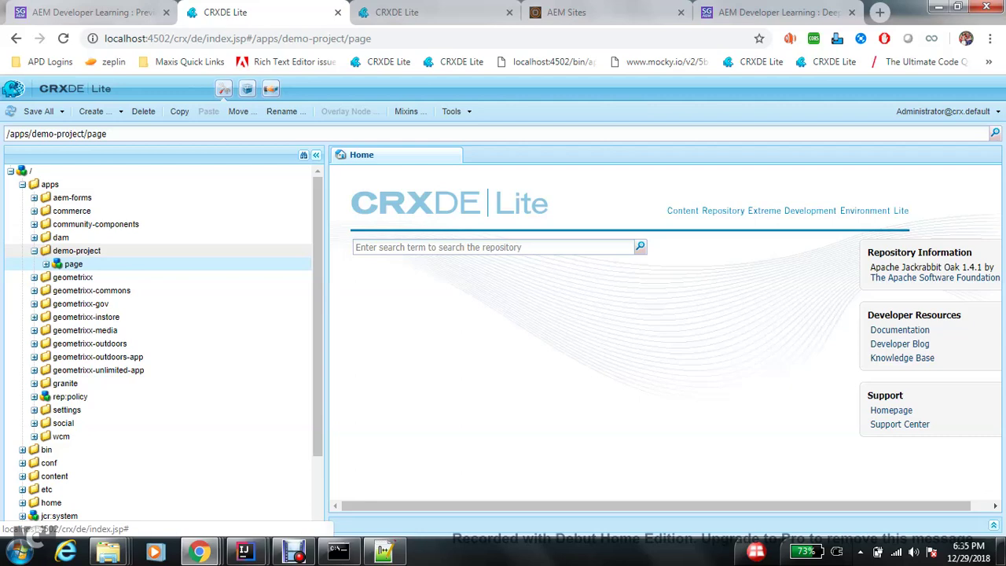
Step: Create a 'structure' folder in demo-project and move the page component into it
right_click(76, 253)
left_click(196, 355)
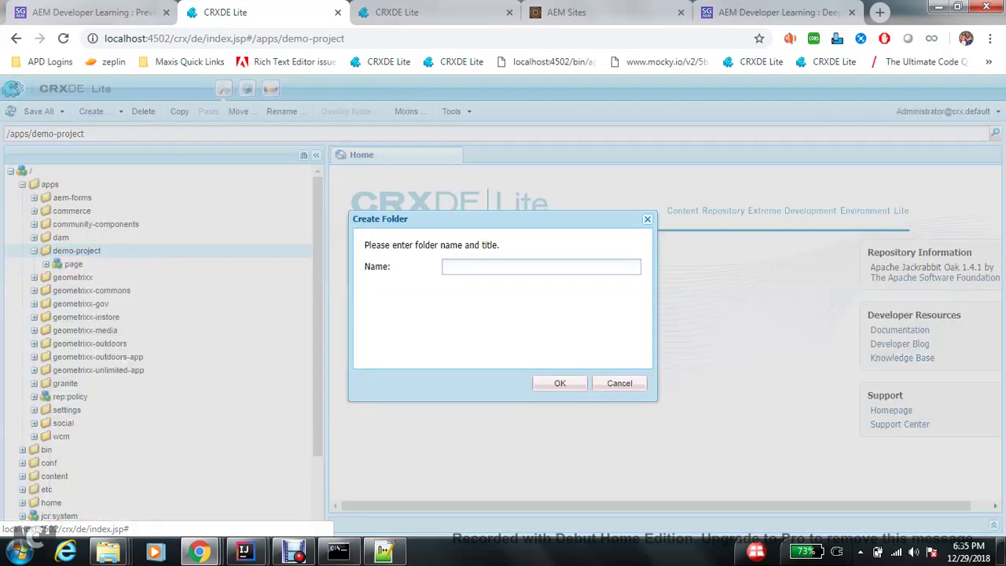
type("structure")
key("Return")
mouse_move(73, 264)
left_mouse_down()
mouse_move(101, 298)
mouse_move(82, 278)
left_mouse_up()
Step: Create a 'templates' folder in demo-project
right_click(86, 251)
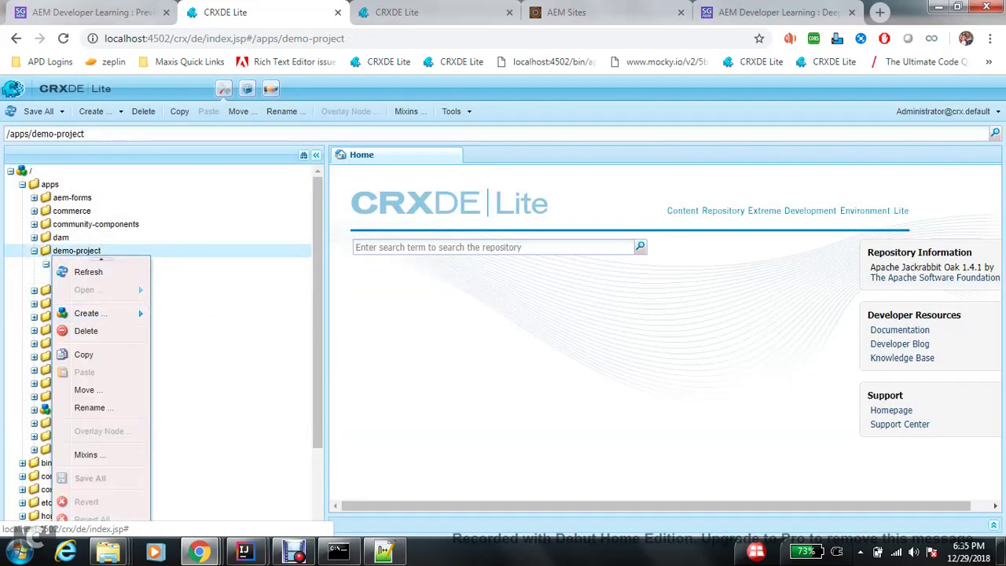
mouse_move(86, 313)
left_click(182, 357)
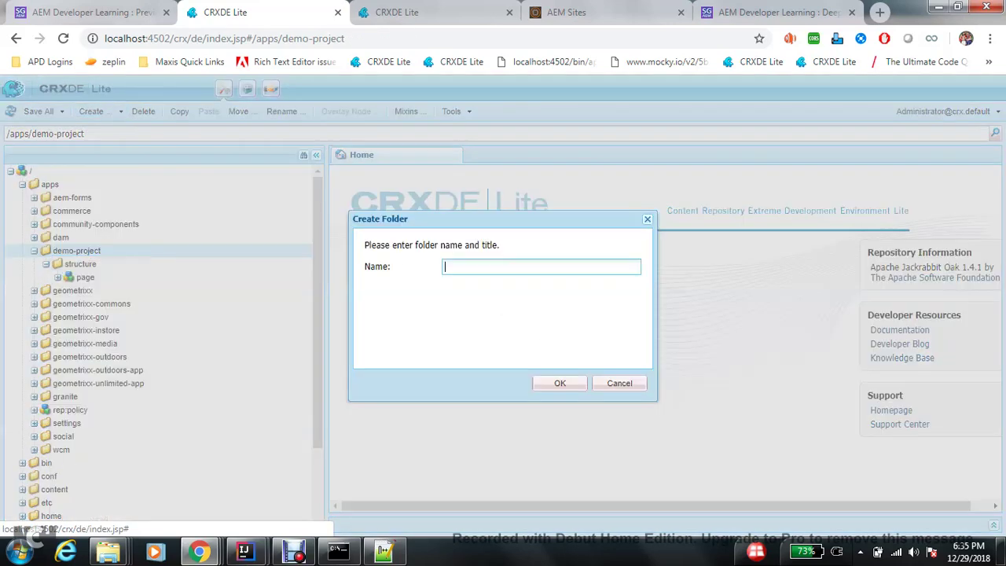
type("templates")
key("Return")
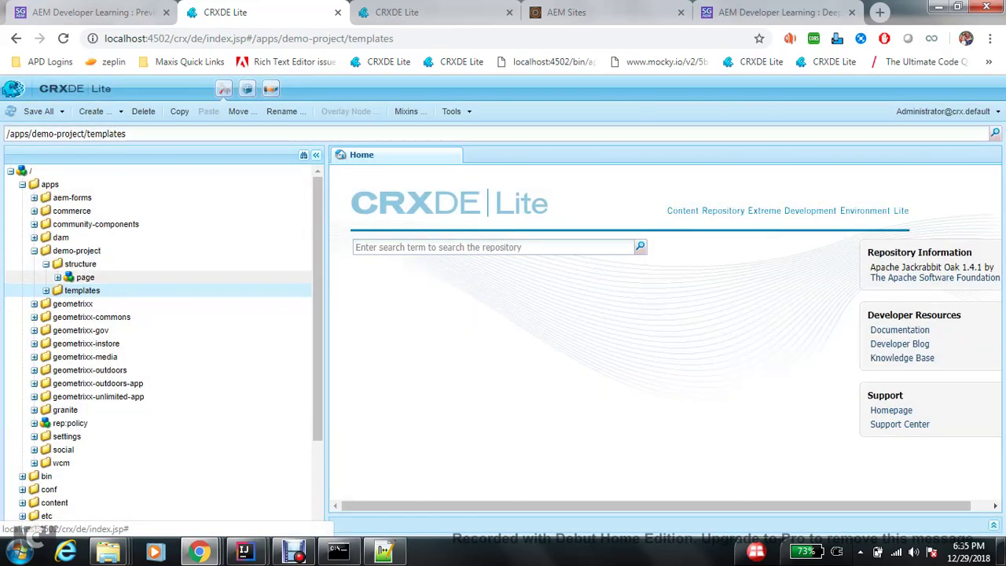
right_click(67, 293)
mouse_move(98, 353)
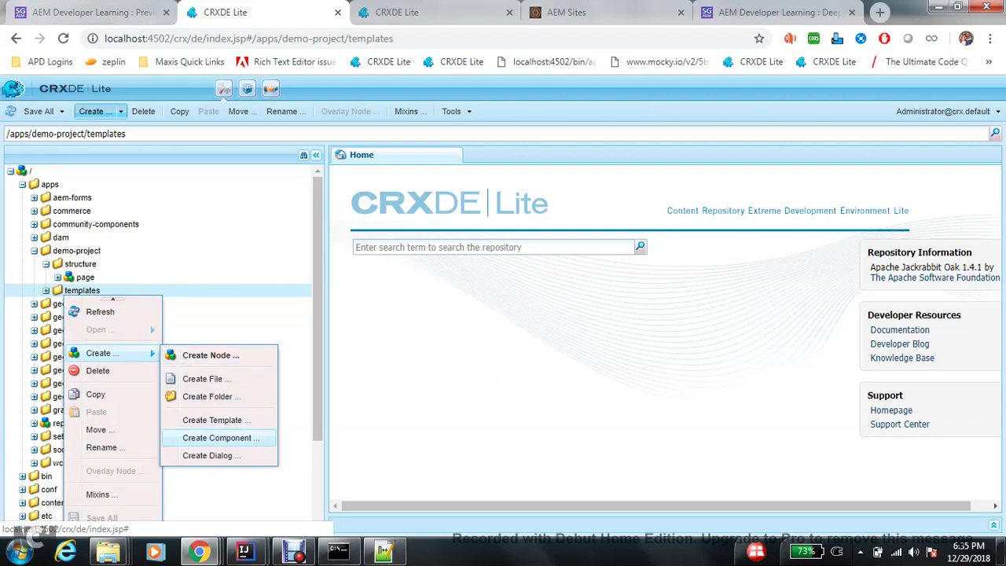
Step: Start a template 'page-template' titled 'This is Page Template for Demo', then cancel
left_click(212, 420)
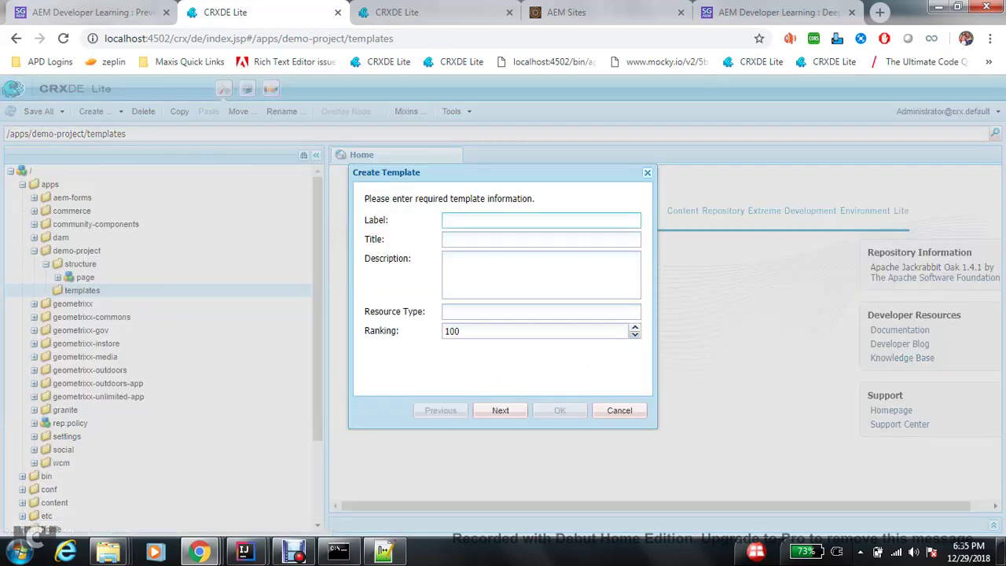
type("page-template")
key("Tab")
key("Tab")
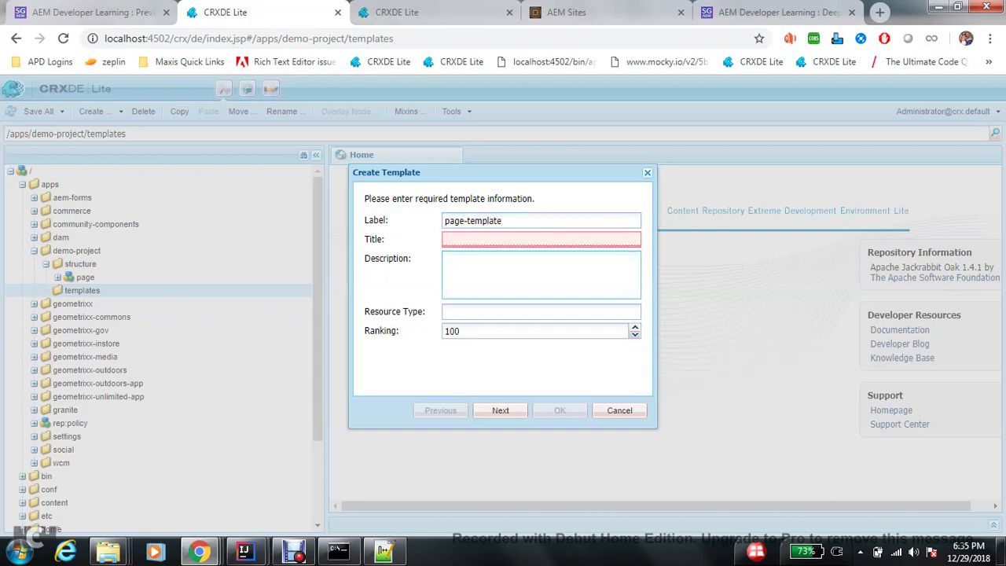
key("shift+Tab")
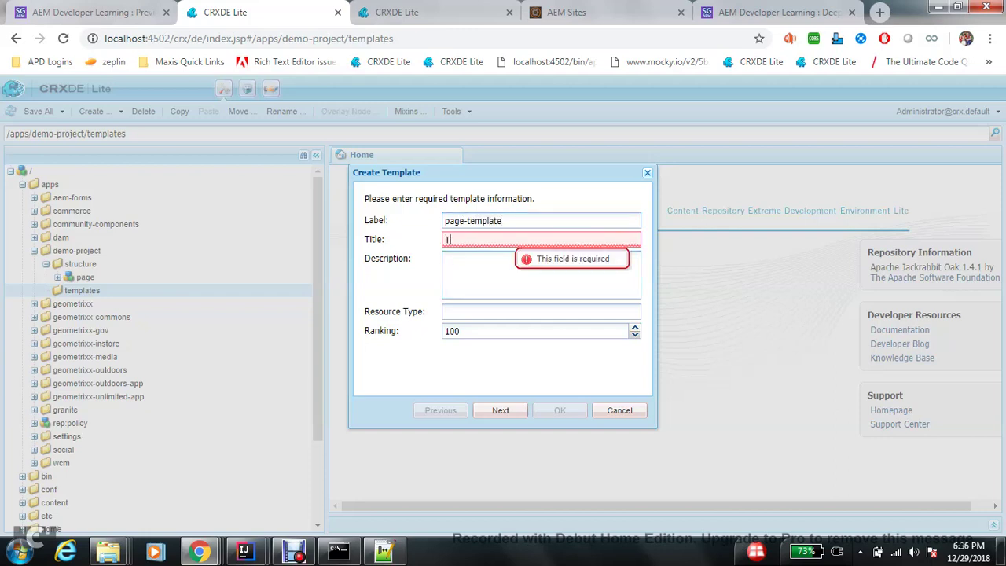
type("his is Page Template for D")
type("mo")
key("Escape")
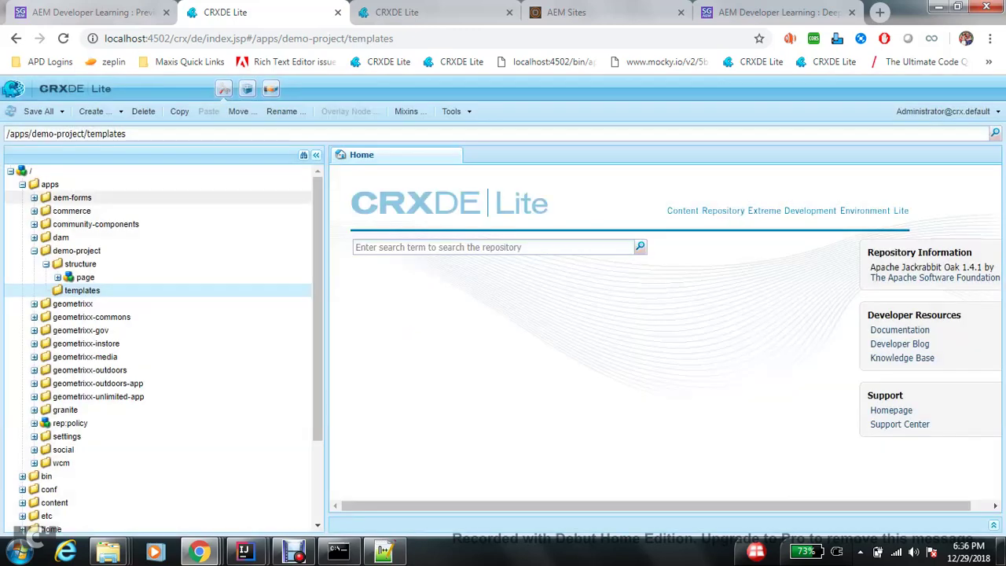
Step: Restart the template in templates with resource type demo-project/structure/page
double_click(85, 277)
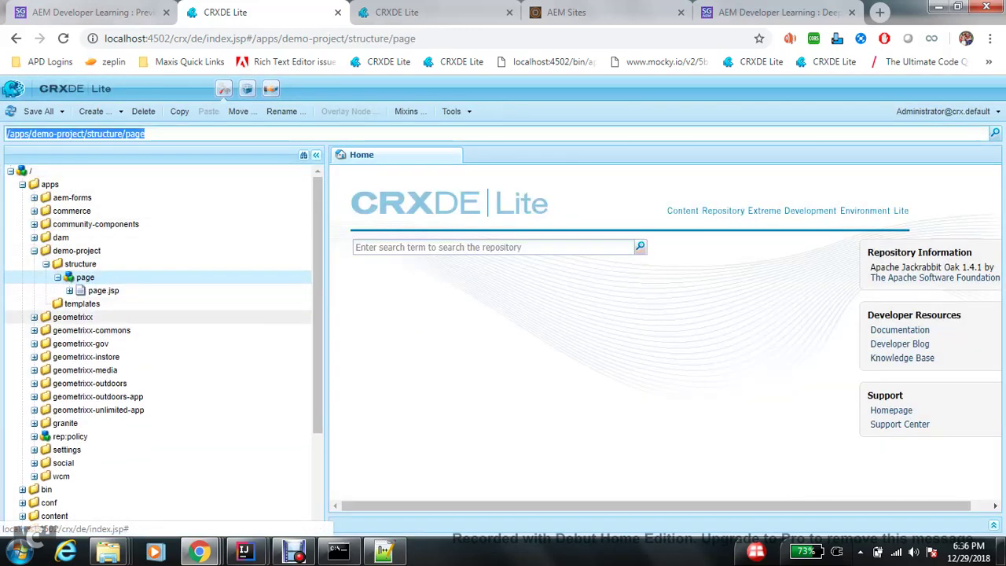
left_click(82, 303)
right_click(82, 304)
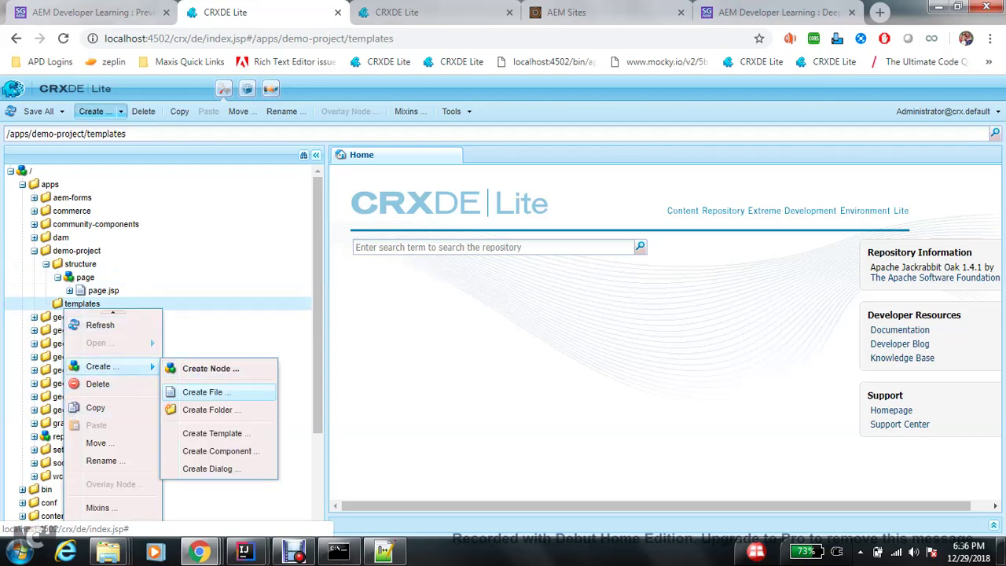
left_click(196, 433)
type("/apps/demo-project/structure/page")
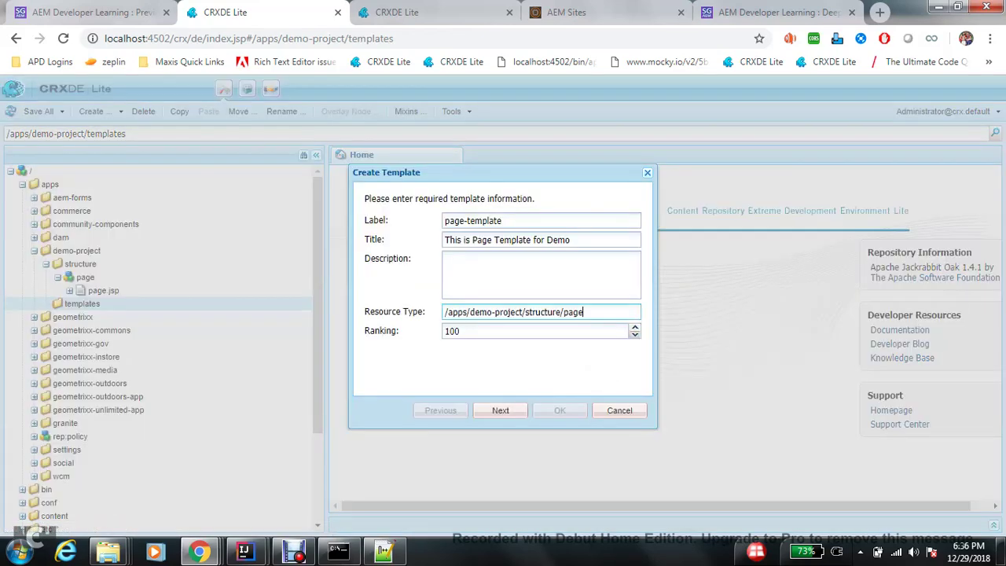
left_click_drag(445, 312, 470, 312)
key("BackSpace")
Step: Set the template's allowed paths to /content(./*) and finish creating it
left_click(501, 411)
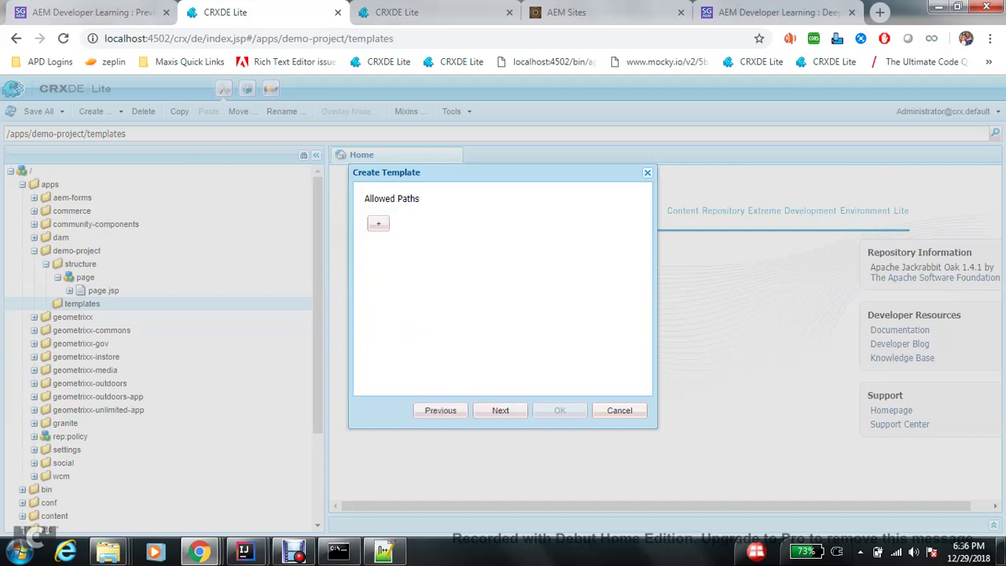
type("/content(")
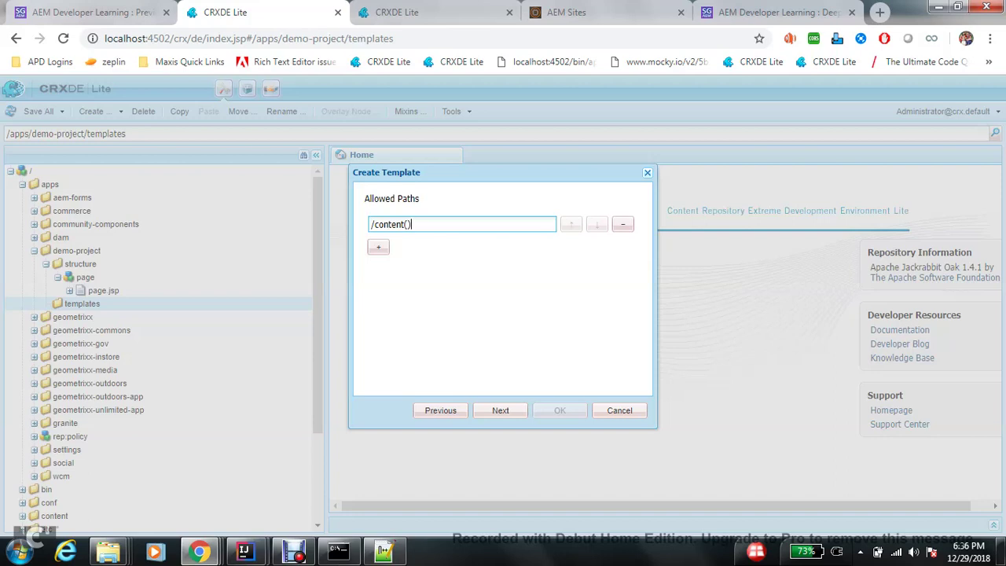
type("./*")
left_click(501, 411)
left_click(501, 411)
left_click(559, 410)
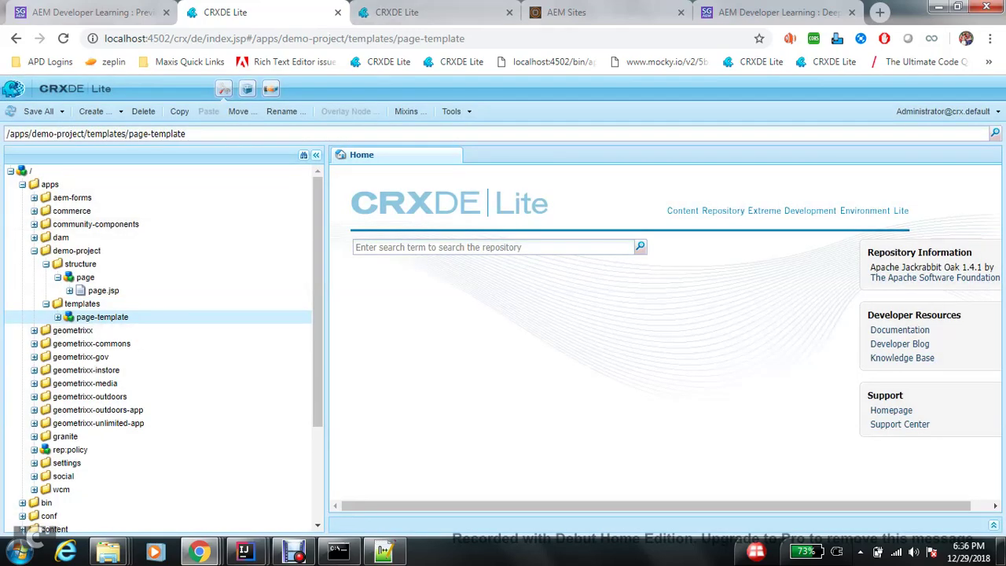
Step: Delete page.jsp from the page component
double_click(103, 290)
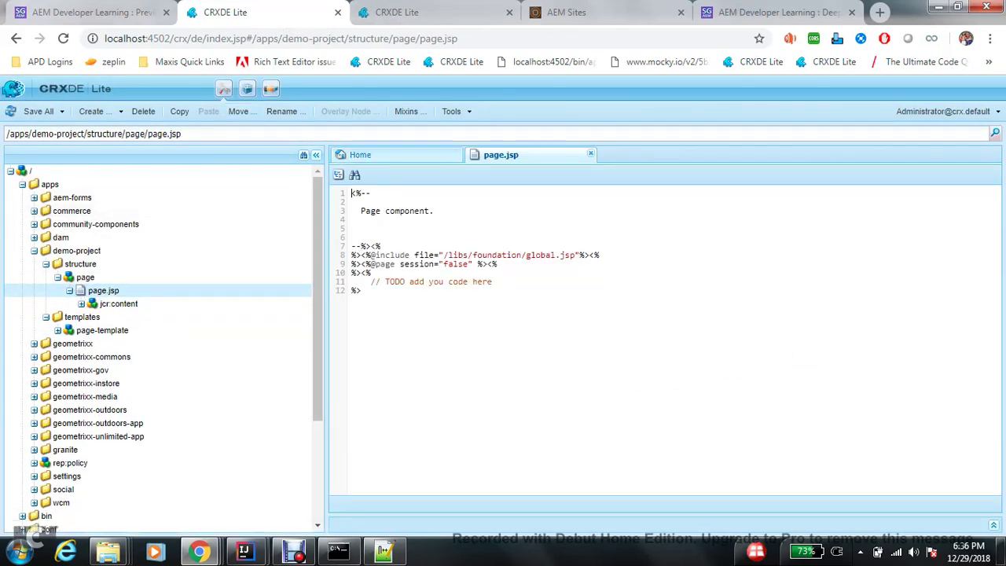
left_click(143, 111)
left_click(473, 331)
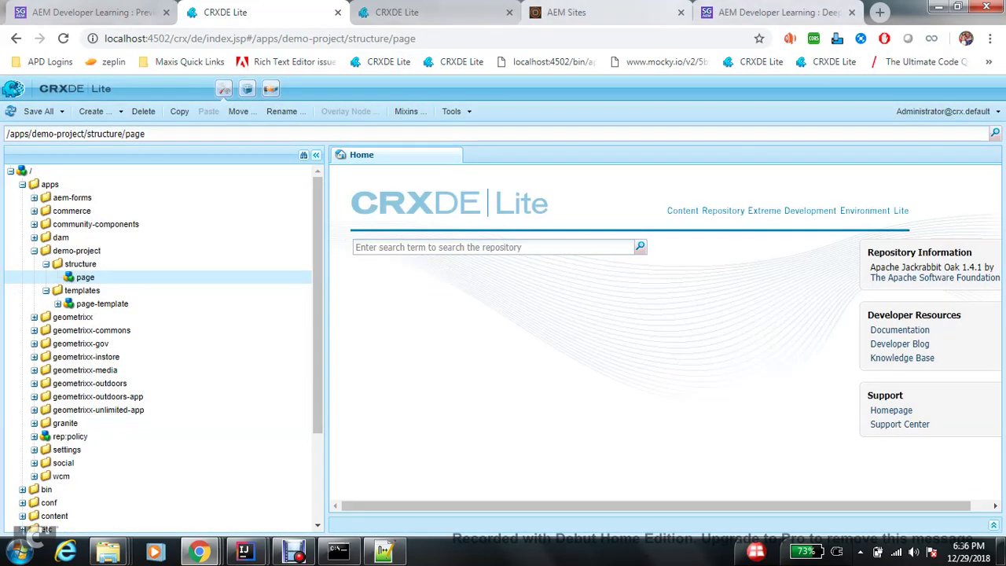
Step: In AEM Sites, start a new page from 'This is Page Template for Demo'
left_click(566, 11)
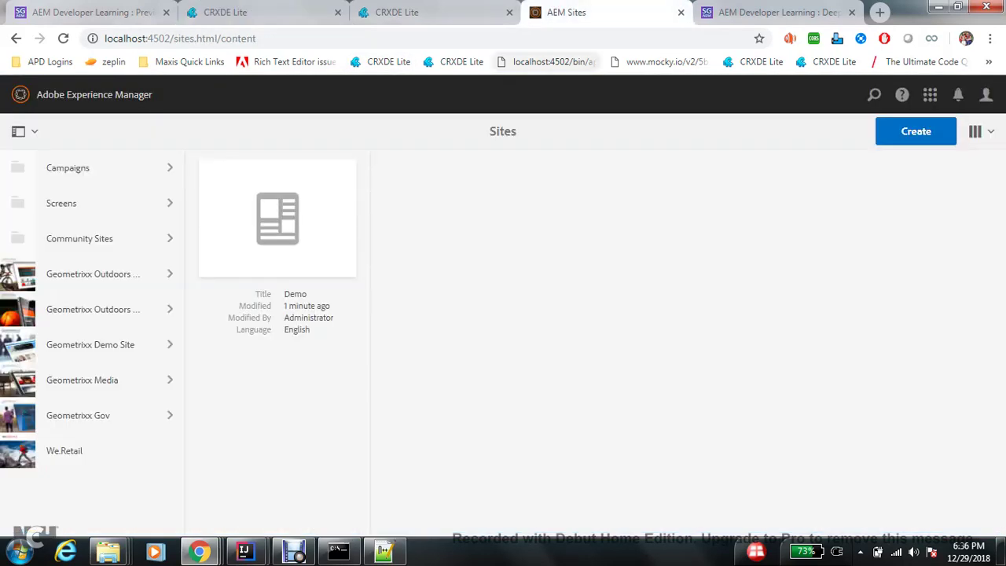
key("F5")
left_click(510, 12)
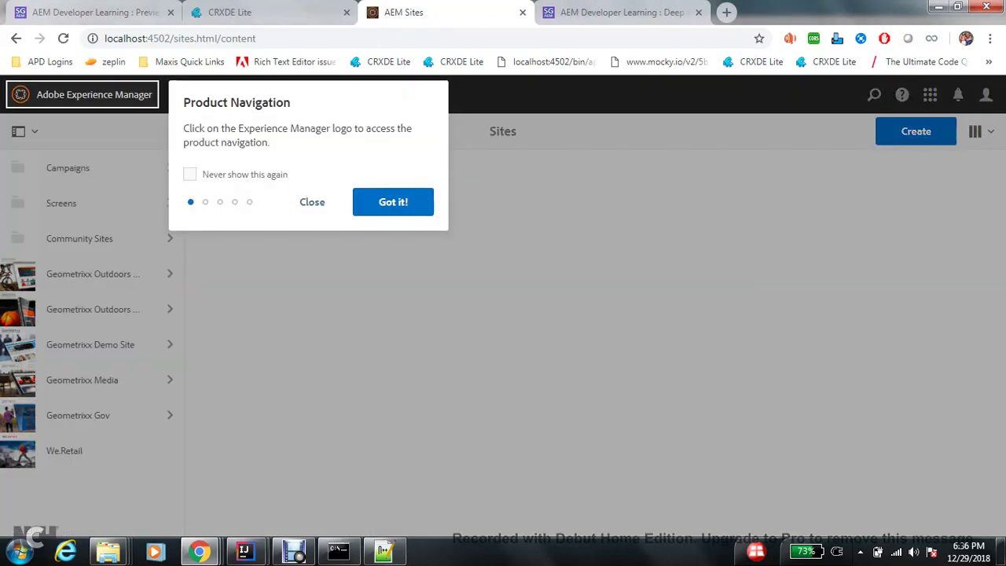
left_click(312, 202)
left_click(916, 131)
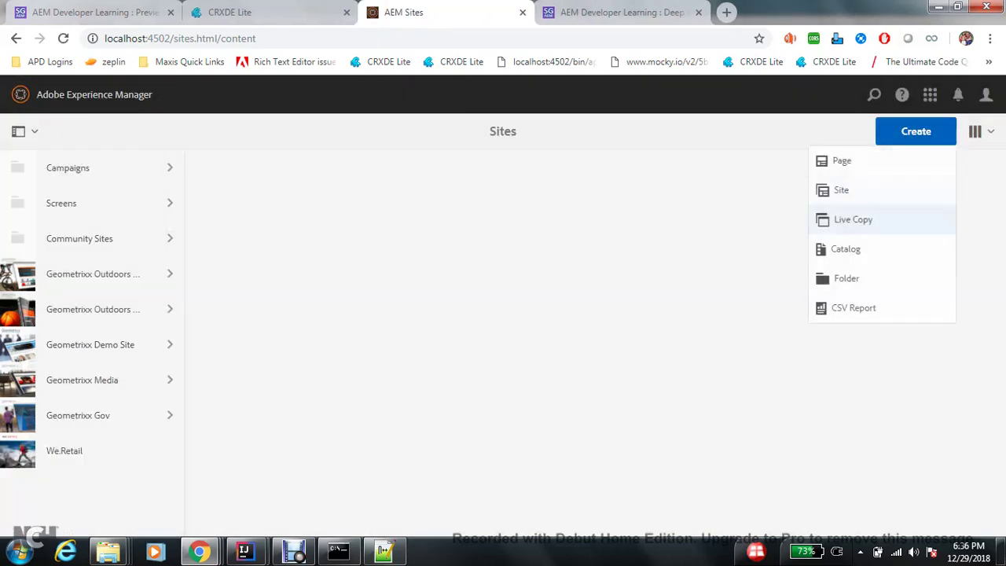
left_click(842, 160)
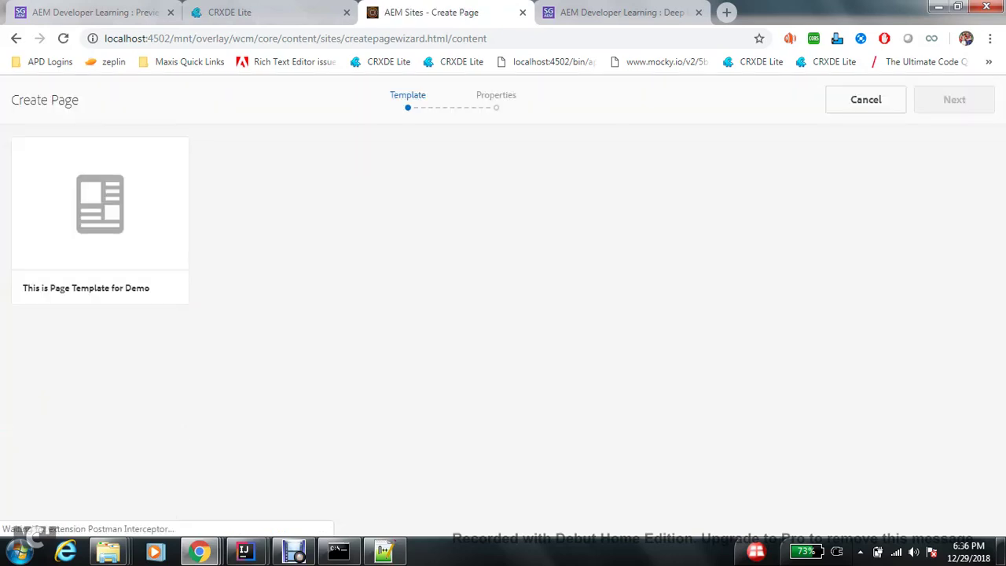
left_click(99, 220)
left_click(954, 99)
Step: Name the page 'demo', title it 'Demo', and create it
left_click(393, 247)
type("De")
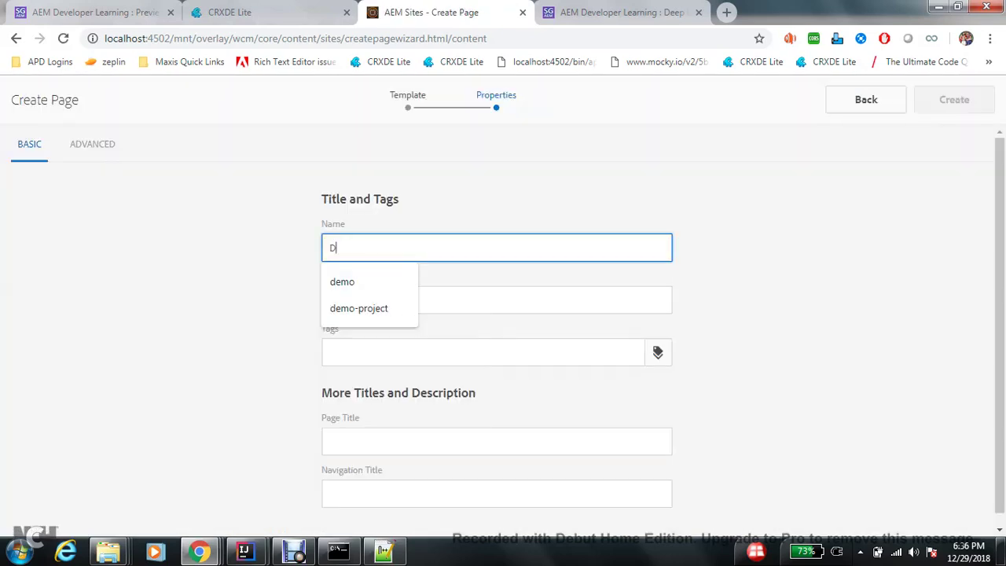
key("BackSpace")
key("BackSpace")
key("BackSpace")
type("d")
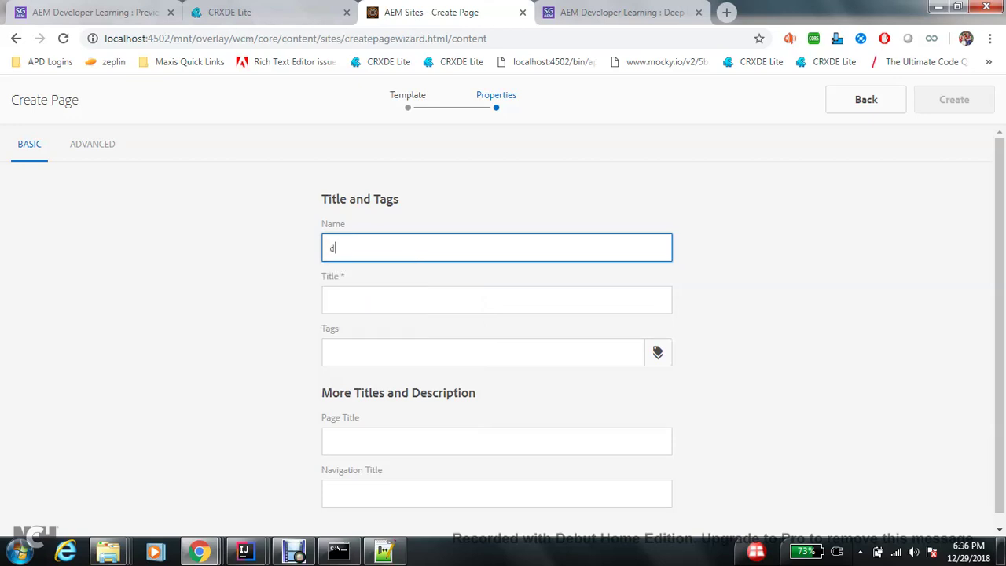
type("e")
key("Down")
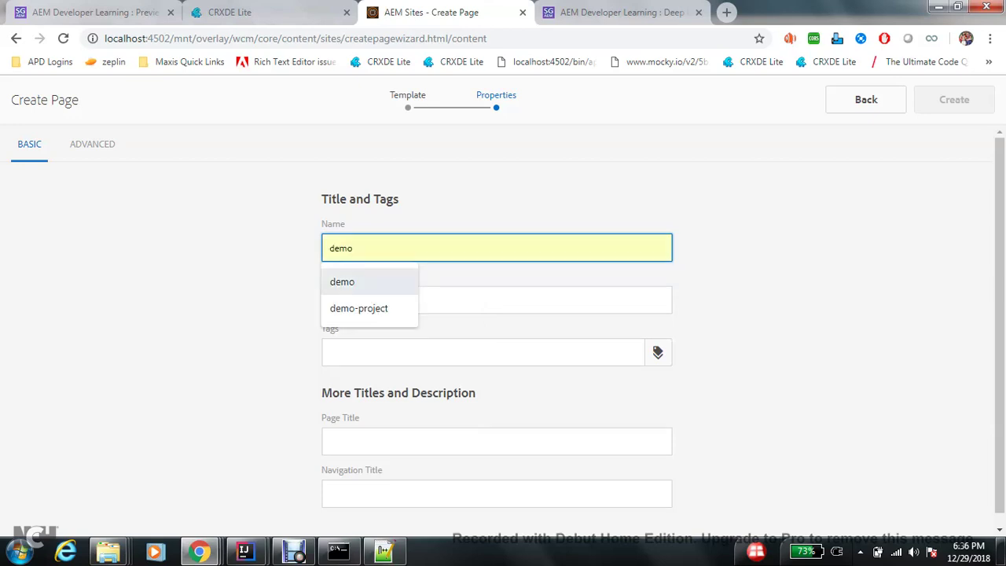
key("Tab")
type("D")
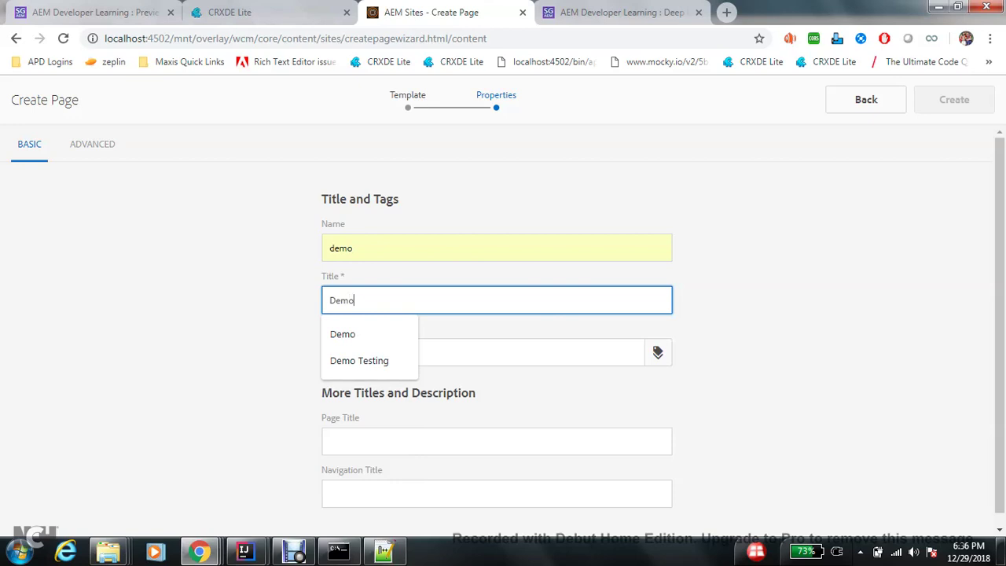
left_click(92, 144)
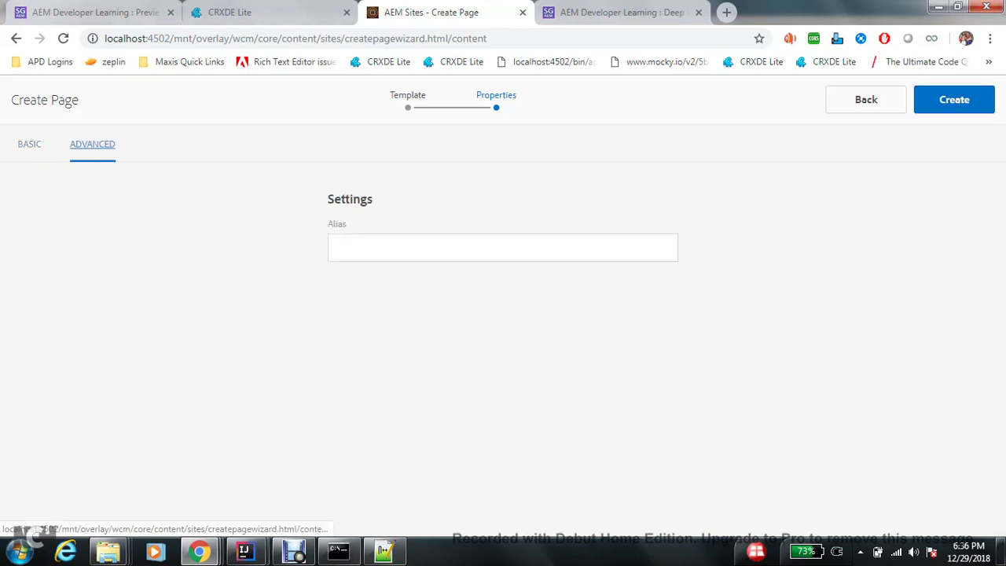
left_click(955, 99)
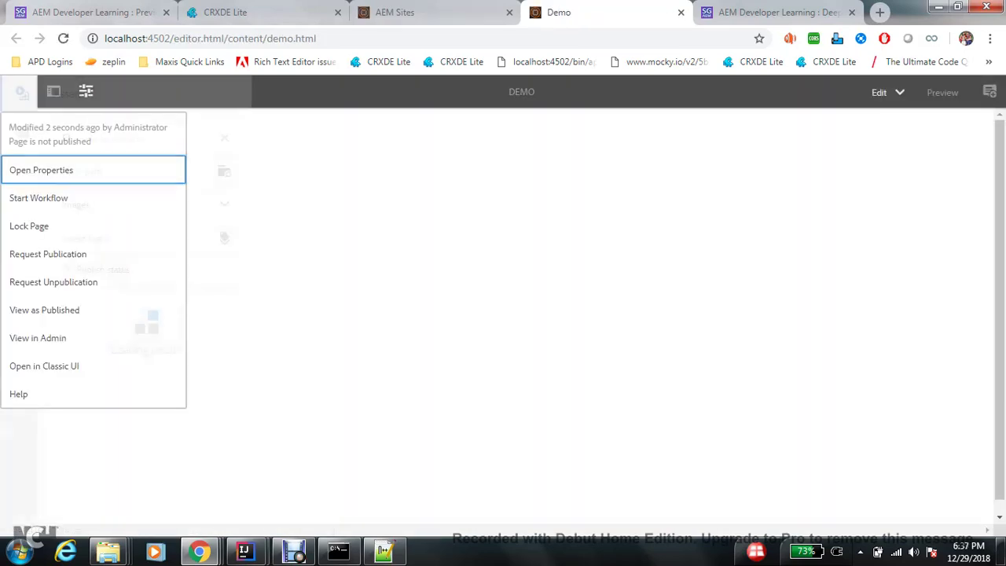
Step: Redirect the Demo page to Geometrixx Gov's Application Dashboard and view it as published
left_click(300, 91)
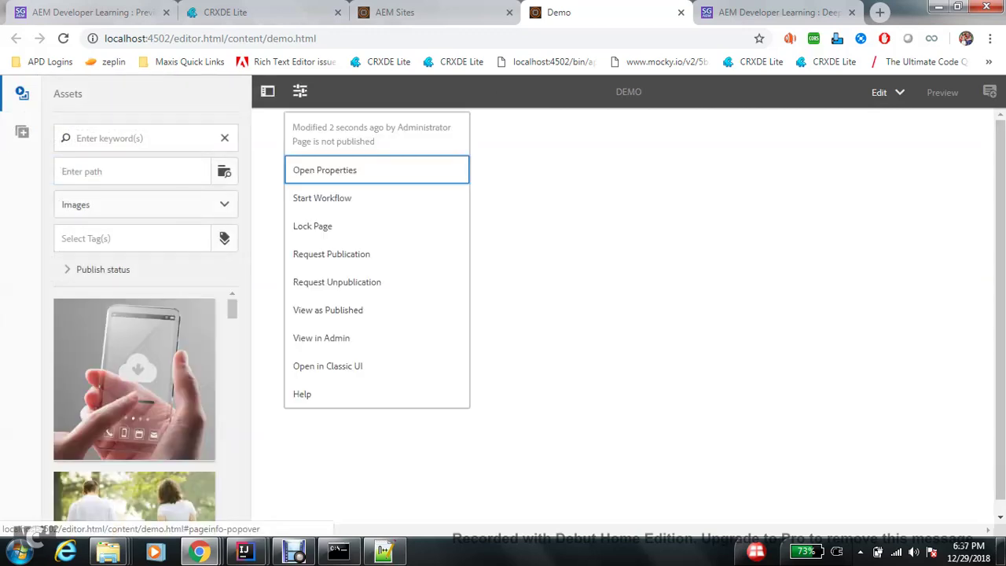
key("Return")
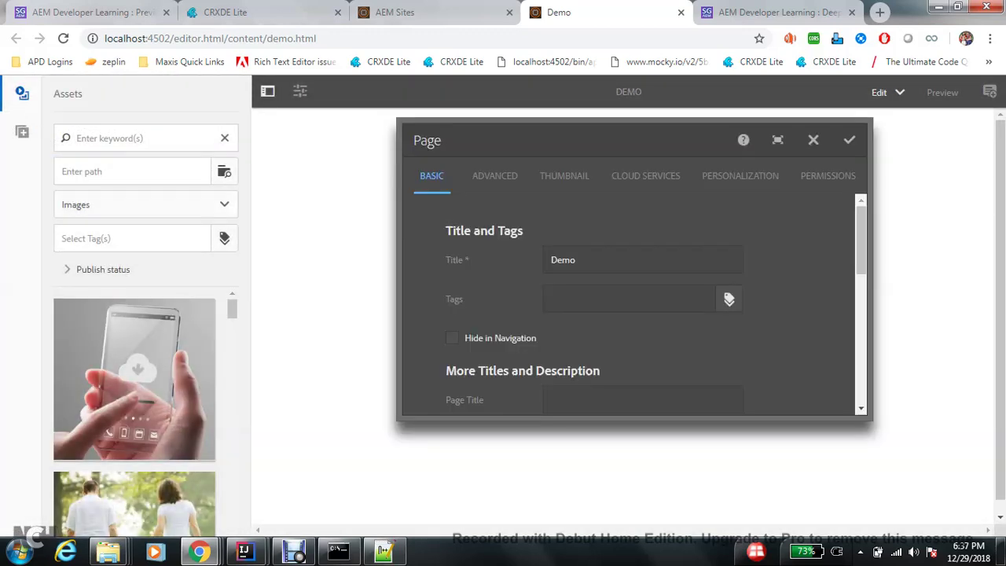
key("Right")
key("Tab")
key("Tab")
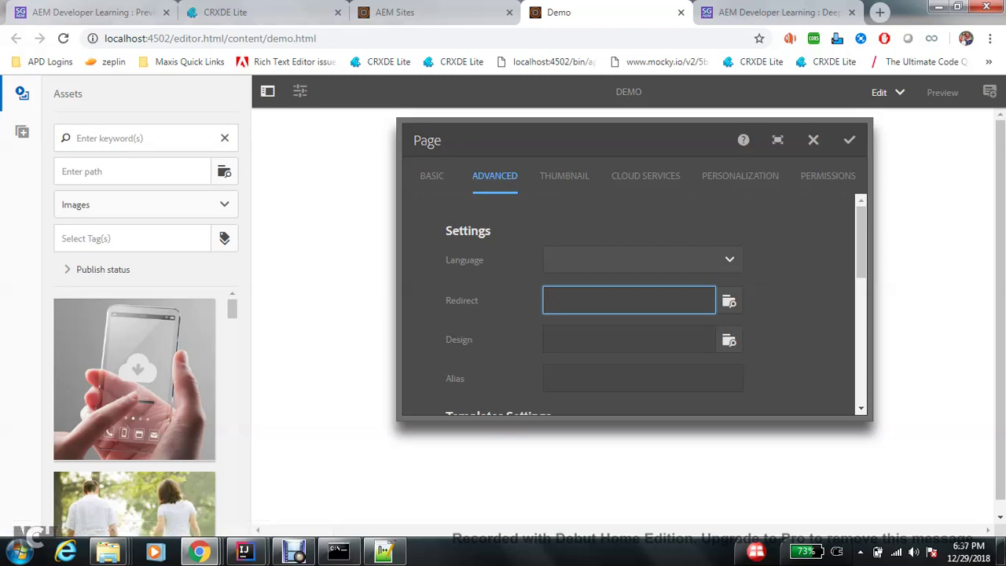
key("Tab")
key("Return")
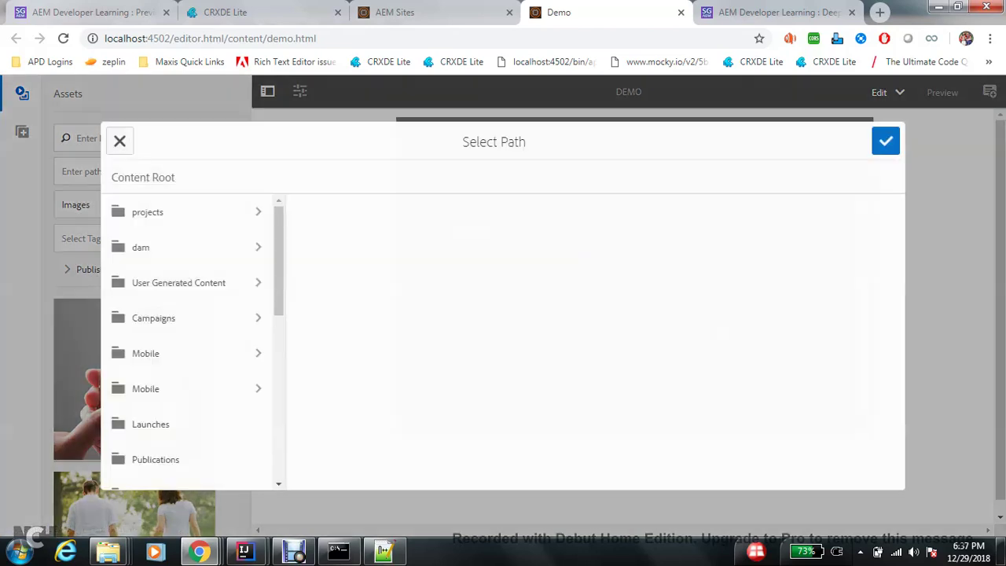
key("Down")
key("Down")
key("Down")
key("Down")
key("Down")
key("Down")
key("Return")
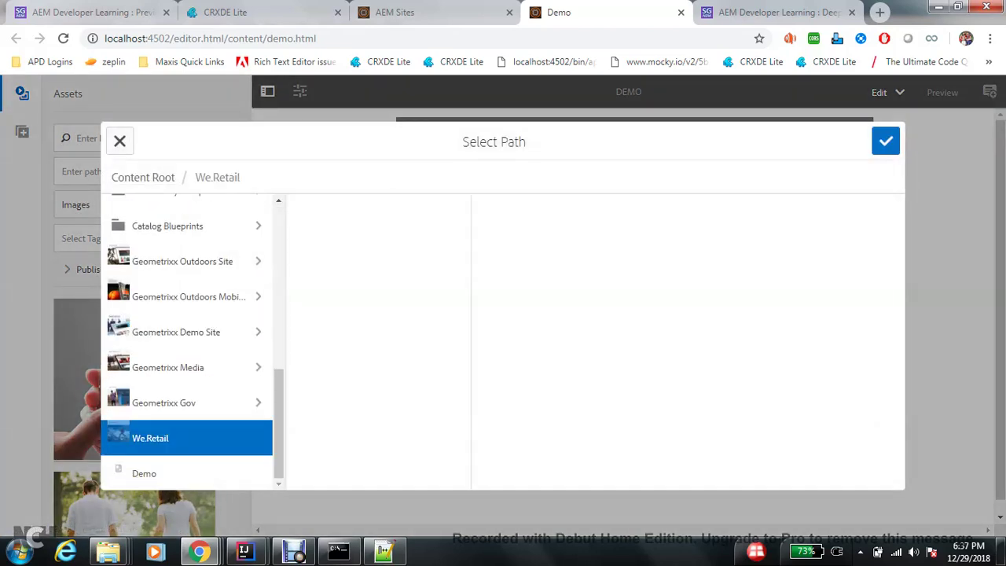
key("Up")
key("Return")
key("Right")
key("Return")
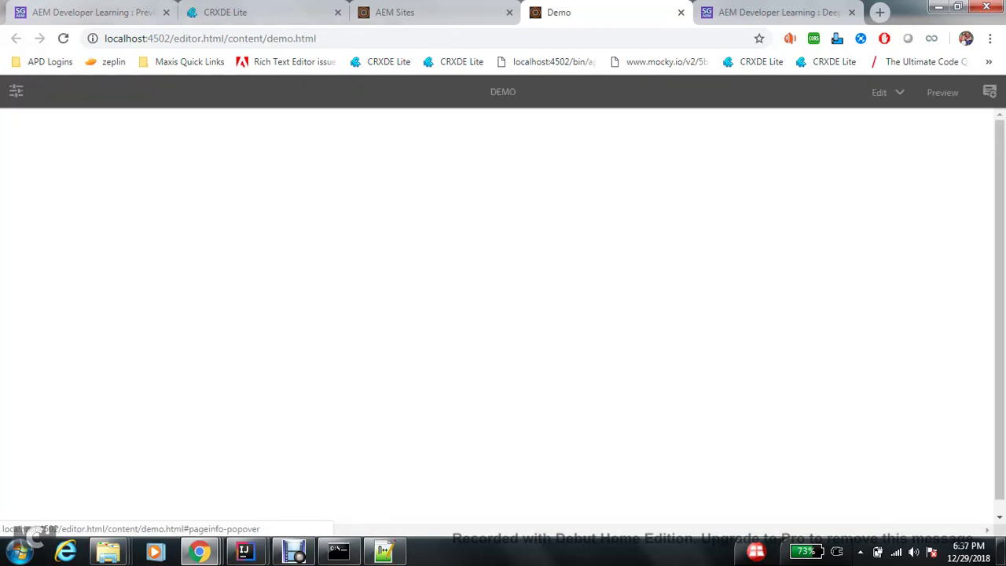
left_click(267, 91)
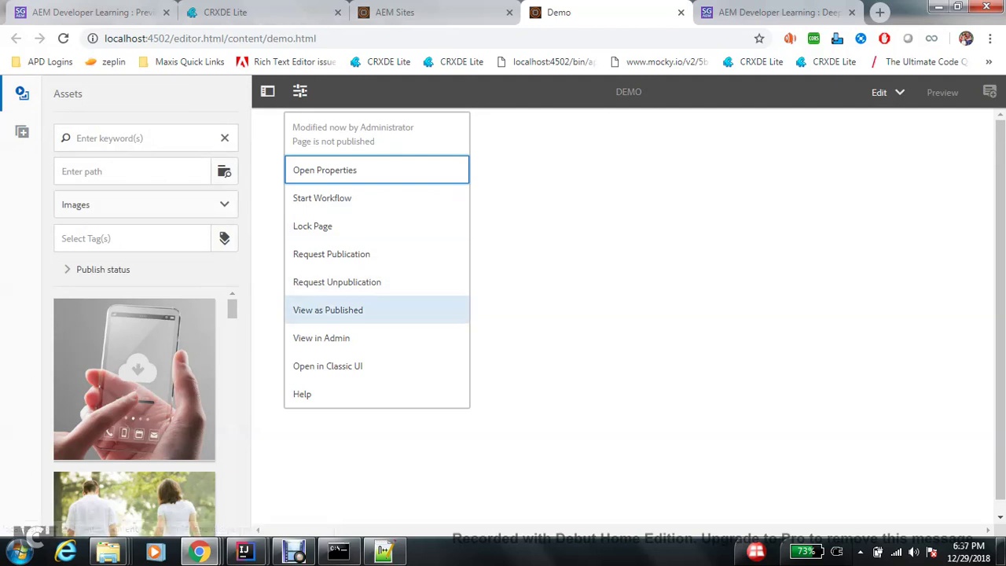
left_click(322, 308)
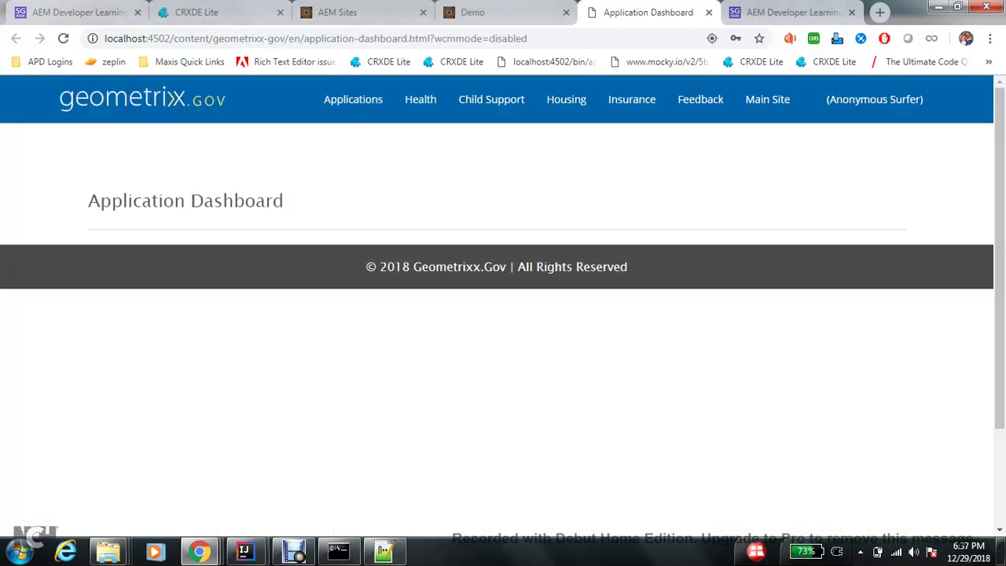
Step: Create and save a new page.jsp file in the demo-project page component
left_click(197, 12)
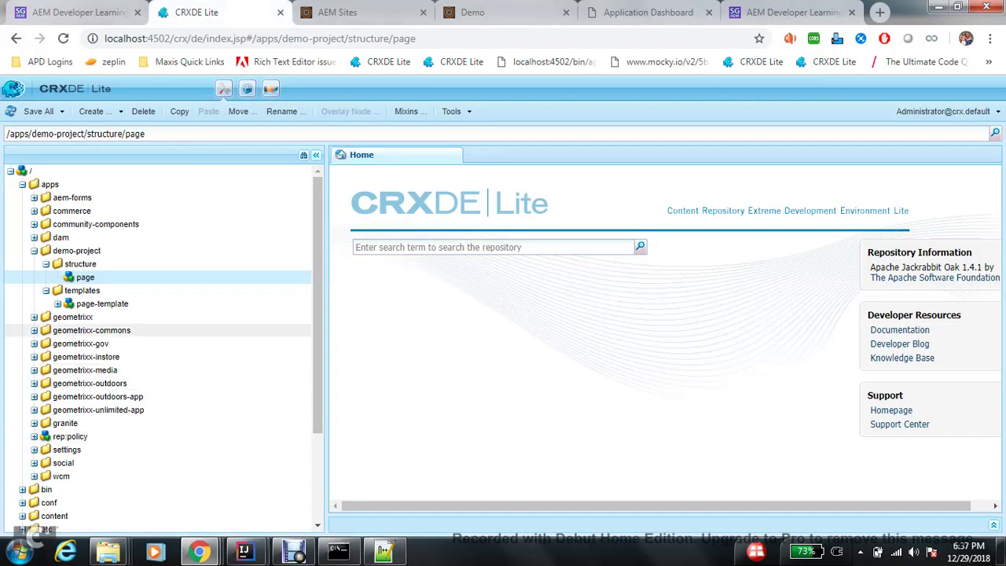
right_click(85, 278)
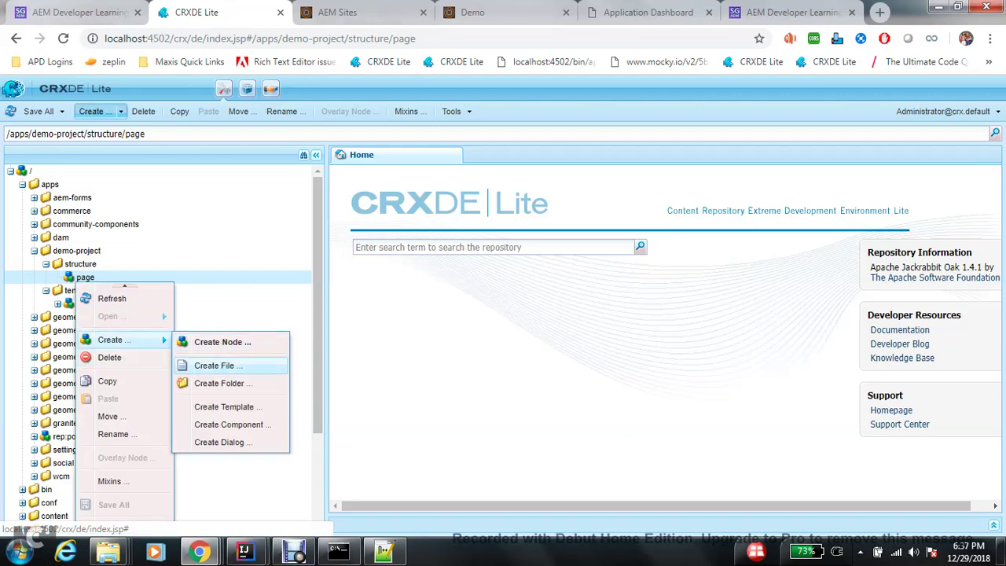
left_click(213, 365)
type("page.jsp")
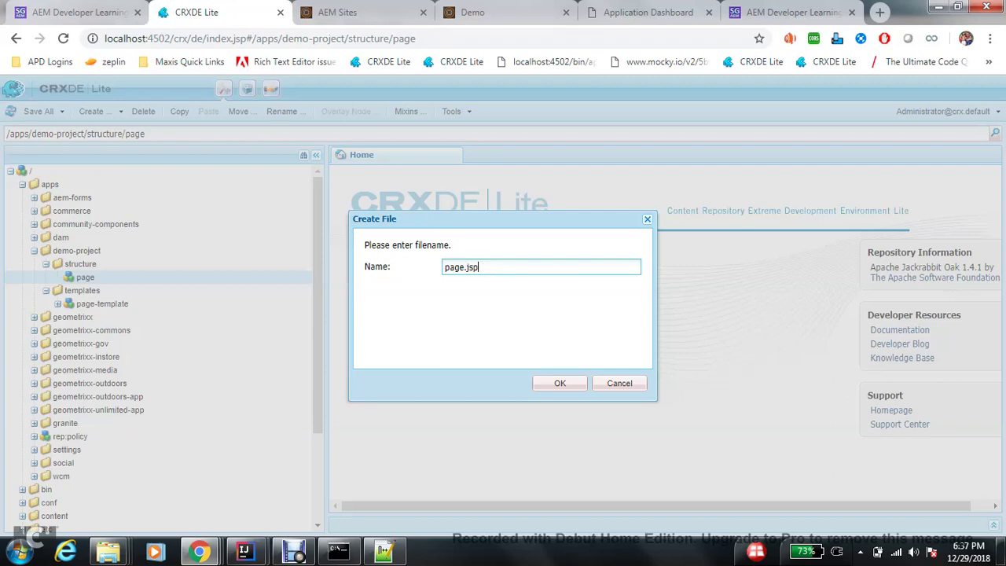
key("Return")
key("ctrl+s")
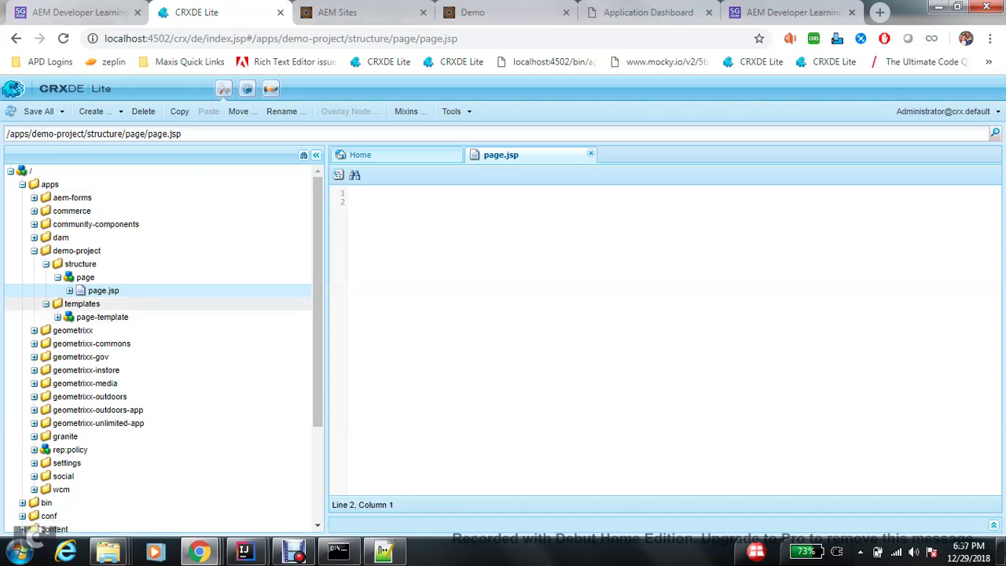
Step: View the Demo page as published, close the dashboard tab, and return to CRXDE Lite
key("ctrl+Tab")
key("ctrl+Tab")
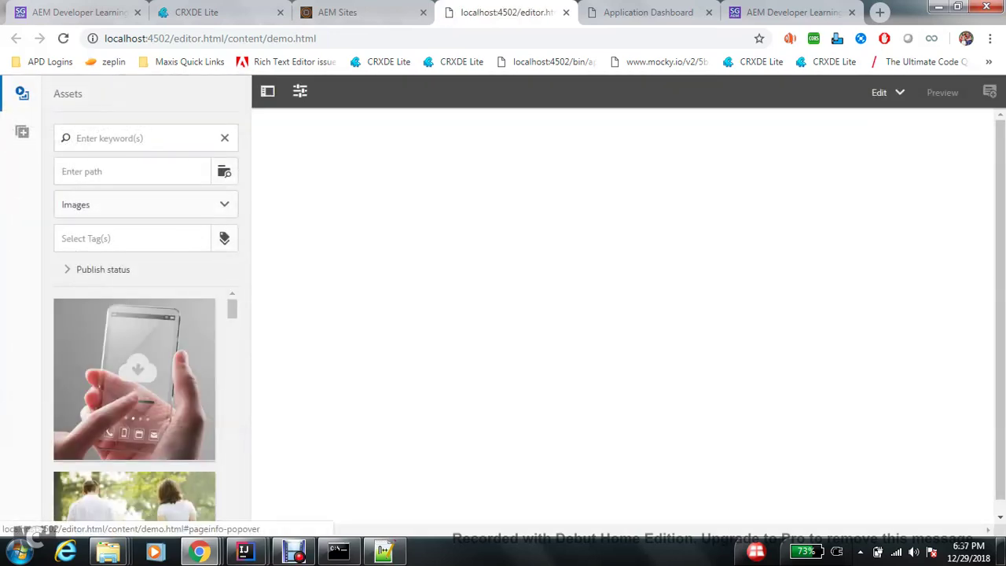
left_click(300, 91)
left_click(346, 310)
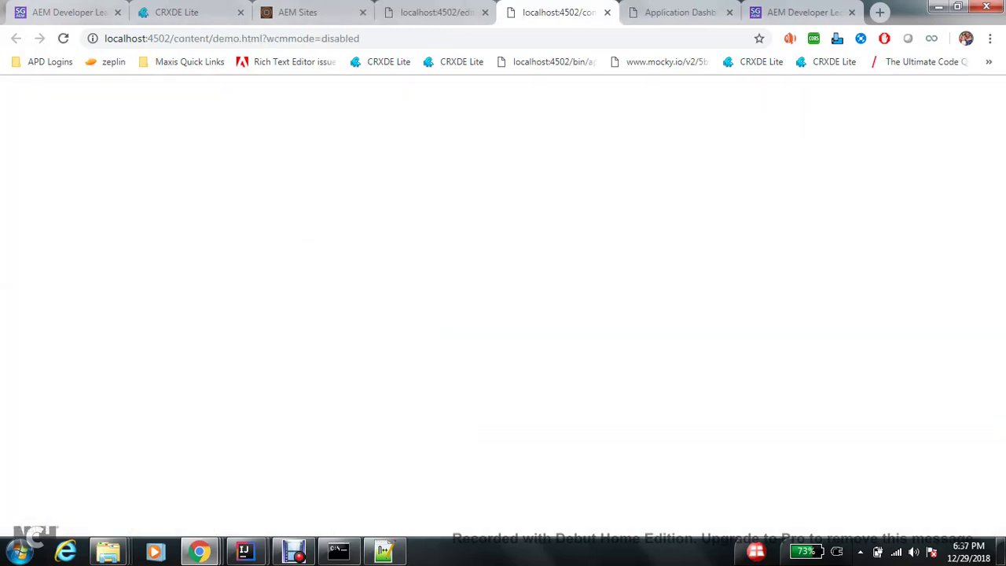
left_click(729, 11)
left_click(188, 12)
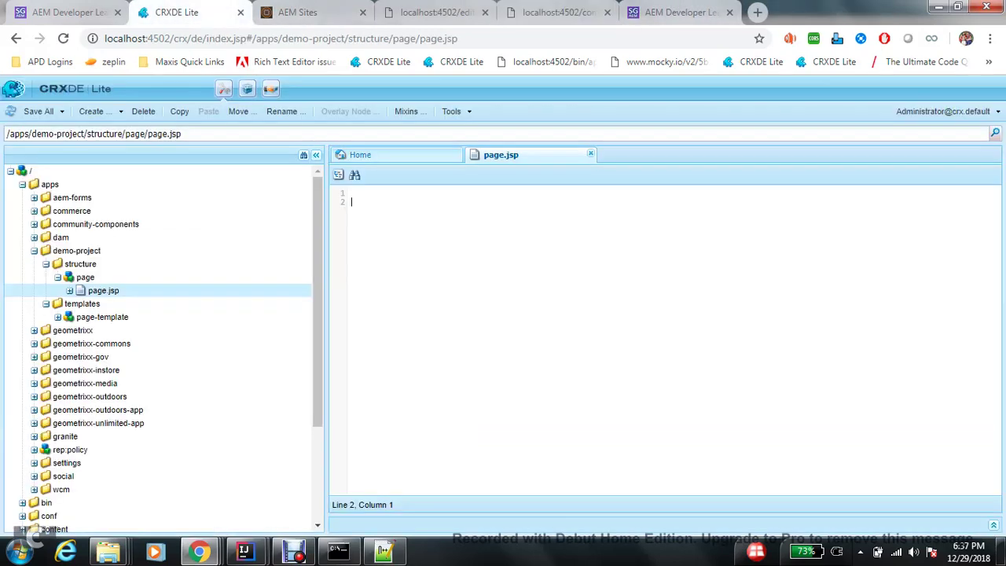
Step: Read the page node's sling:resourceSuperType and jump to /libs/foundation/components/page
left_click(994, 524)
left_click(84, 277)
double_click(654, 339)
key("ctrl+c")
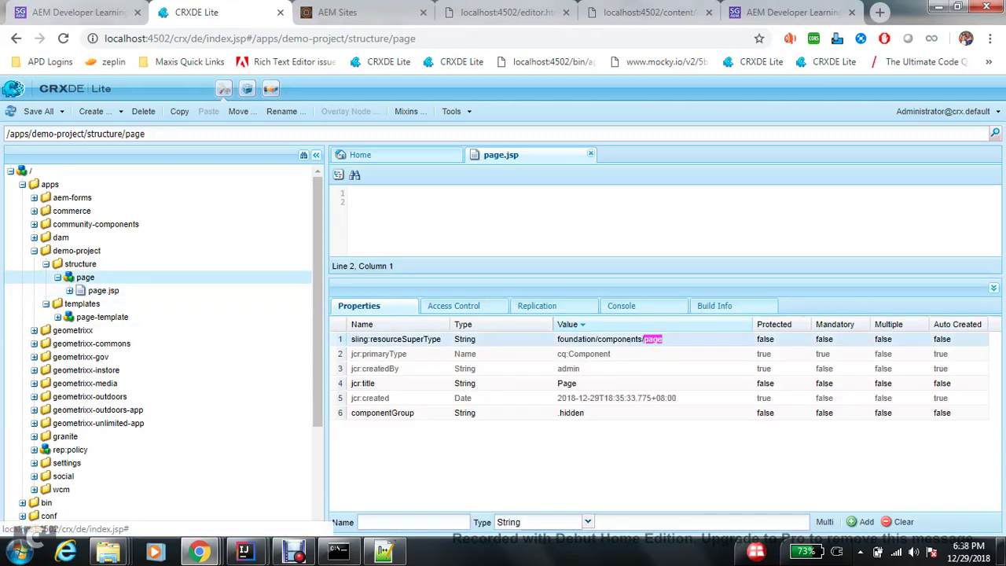
key("Escape")
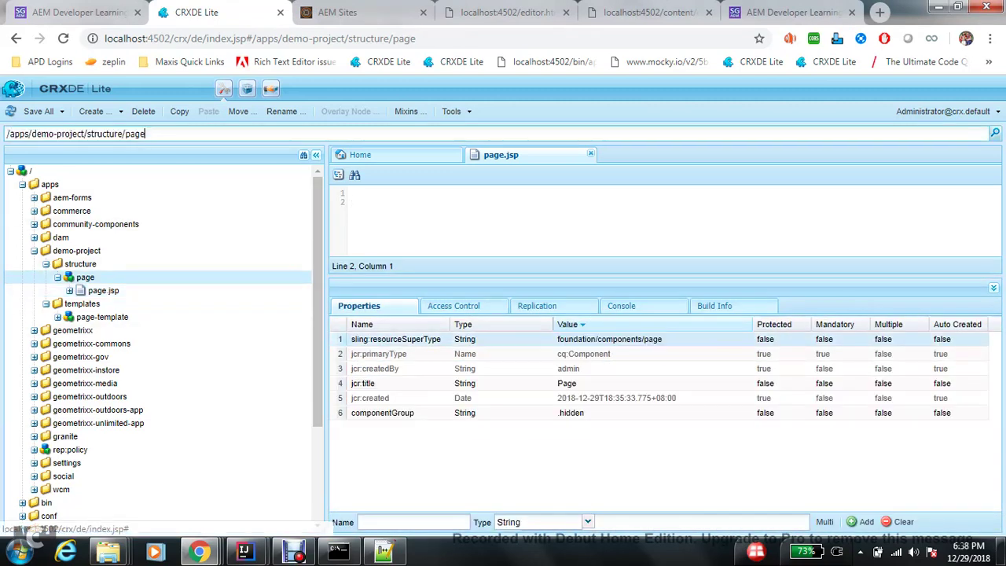
key("ctrl+a")
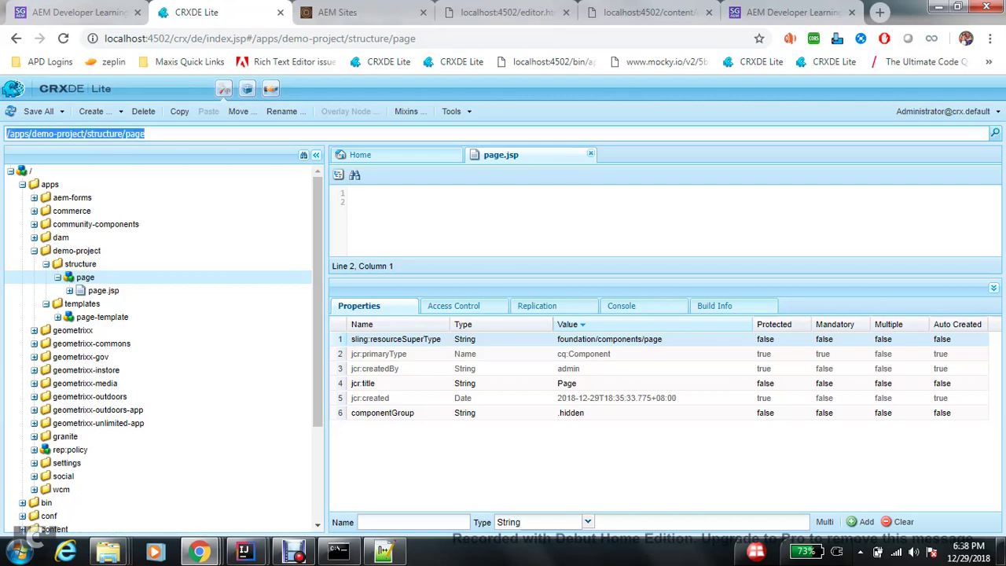
type("/libs/")
key("ctrl+v")
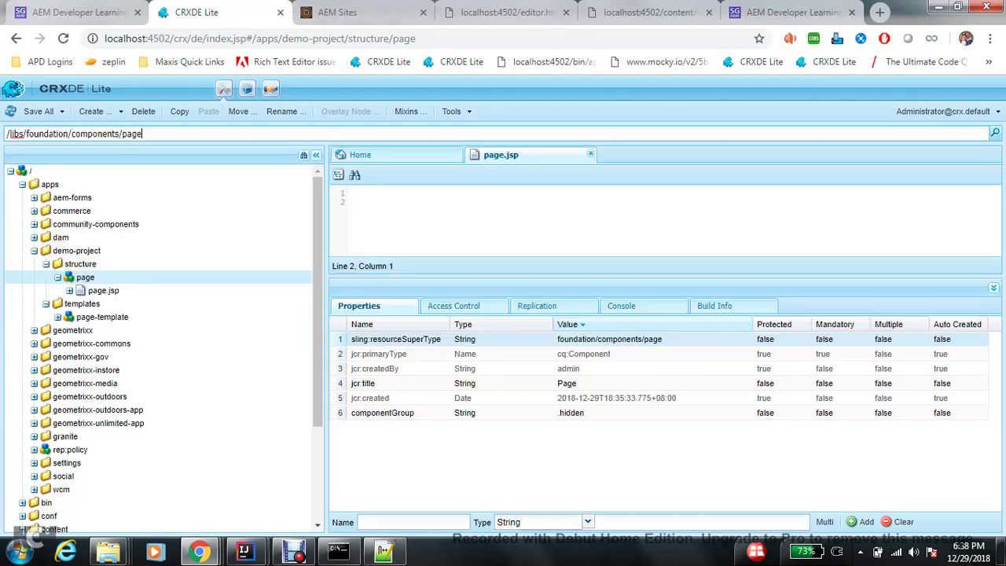
key("Return")
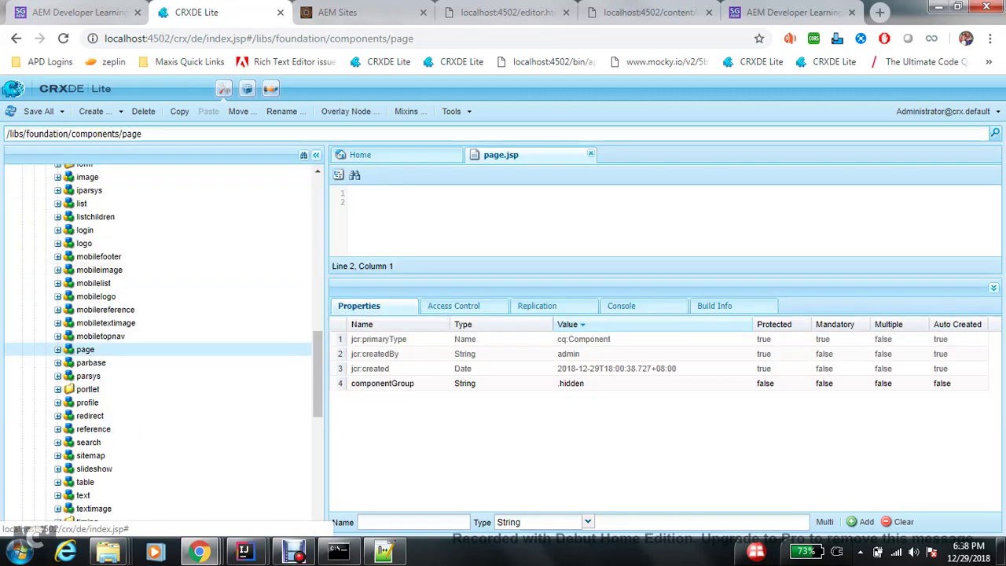
Step: Open the foundation page component's page.jsp in a larger editor
left_click(58, 349)
scroll(118, 448, "down", 2)
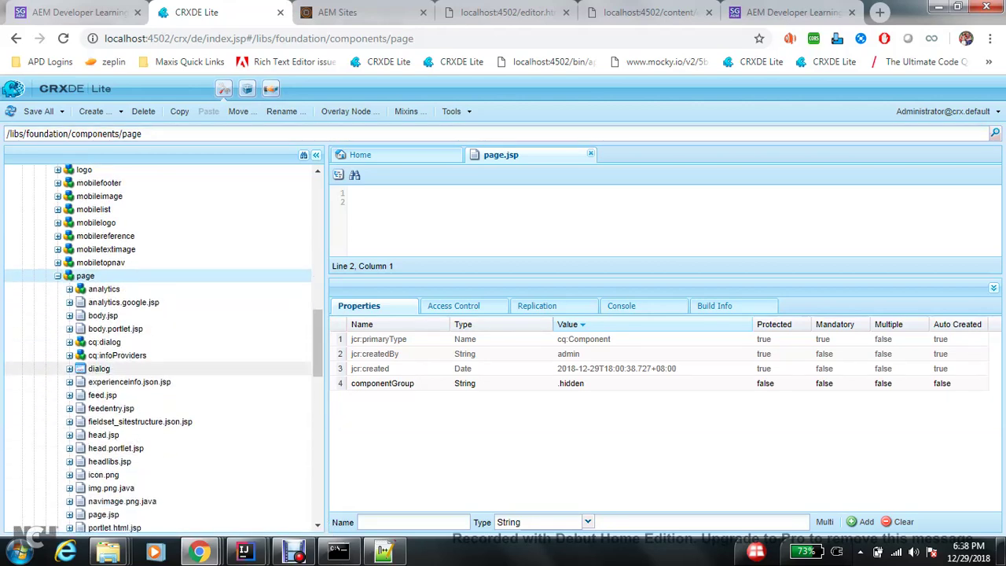
scroll(118, 417, "down", 1)
scroll(118, 417, "down", 3)
double_click(103, 368)
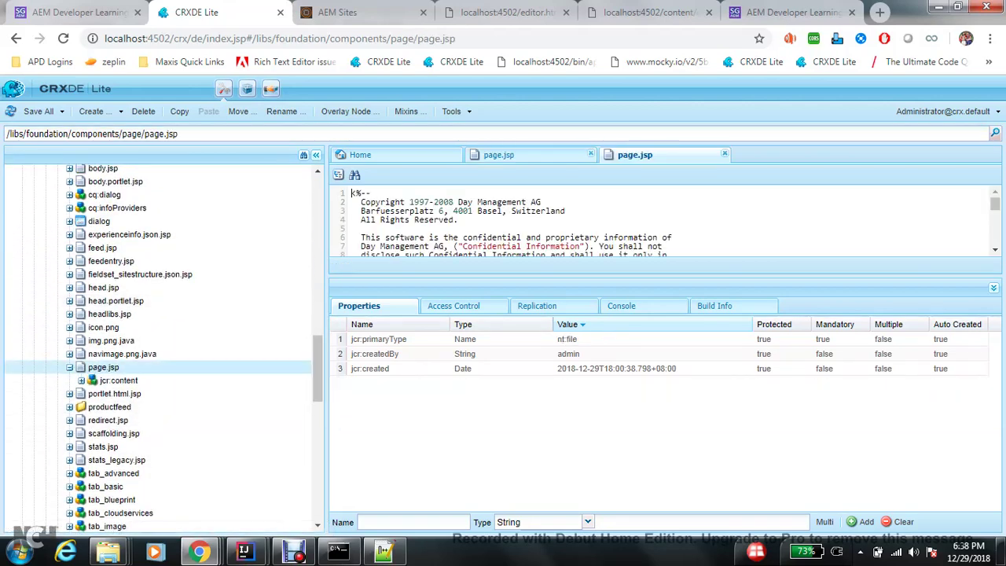
left_click(994, 288)
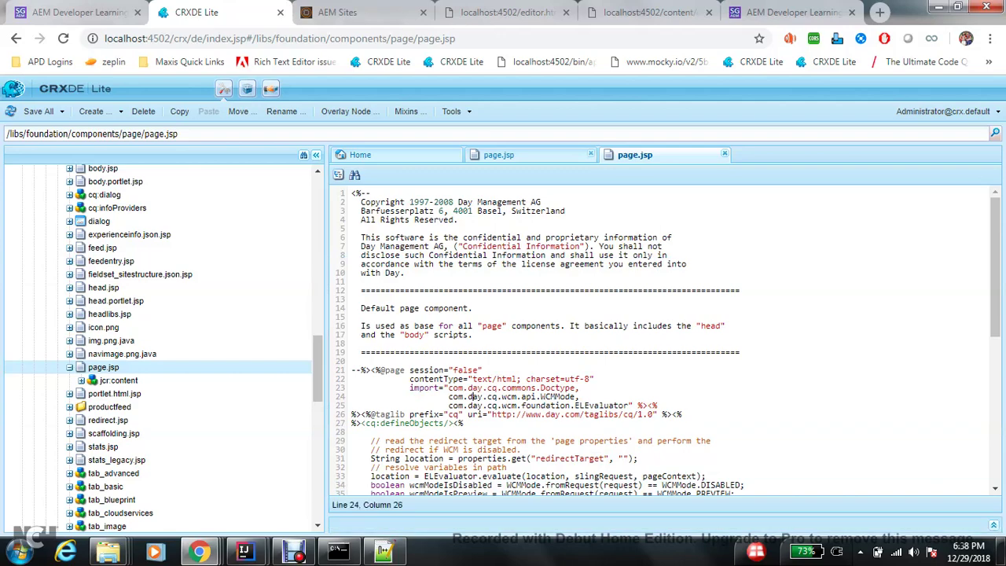
scroll(661, 339, "down", 5)
scroll(660, 338, "up", 4)
scroll(661, 338, "down", 2)
Step: Examine the redirect logic and PREVIEW check in page.jsp, then select all its code
left_click_drag(371, 311, 393, 403)
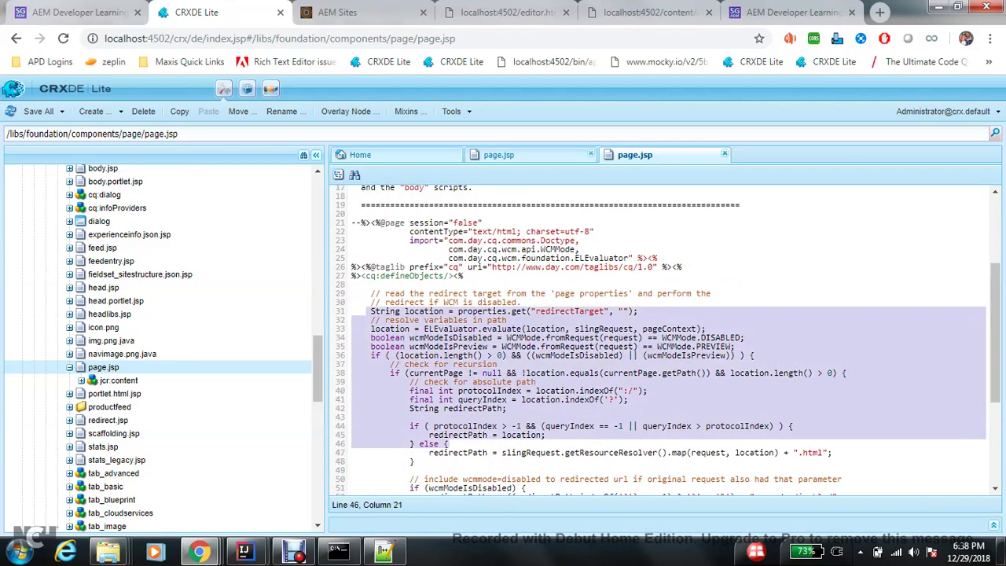
left_click(393, 403)
scroll(660, 338, "up", 2)
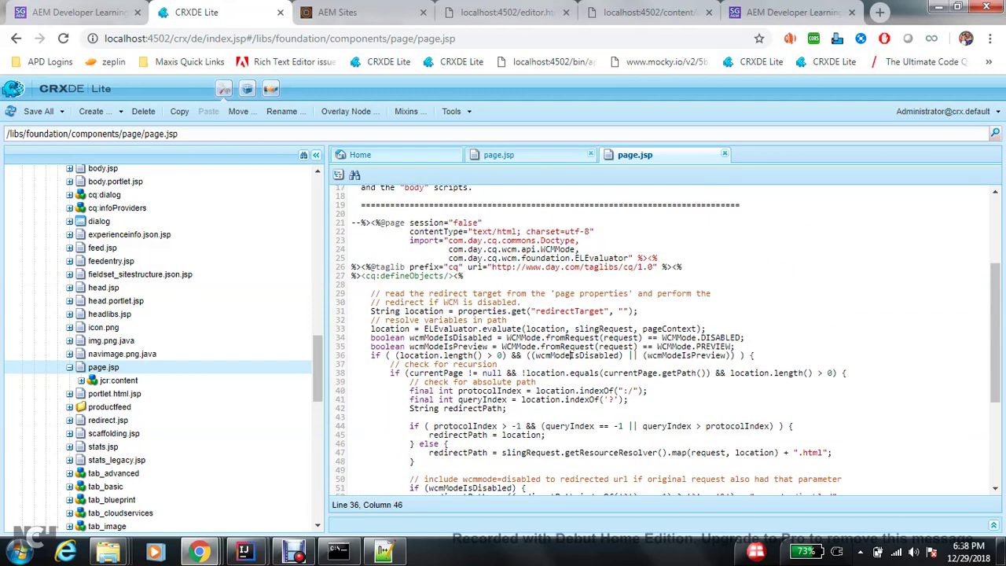
double_click(714, 346)
left_click(488, 347)
scroll(491, 394, "up", 1)
scroll(491, 471, "up", 4)
key("ctrl+a")
key("ctrl+c")
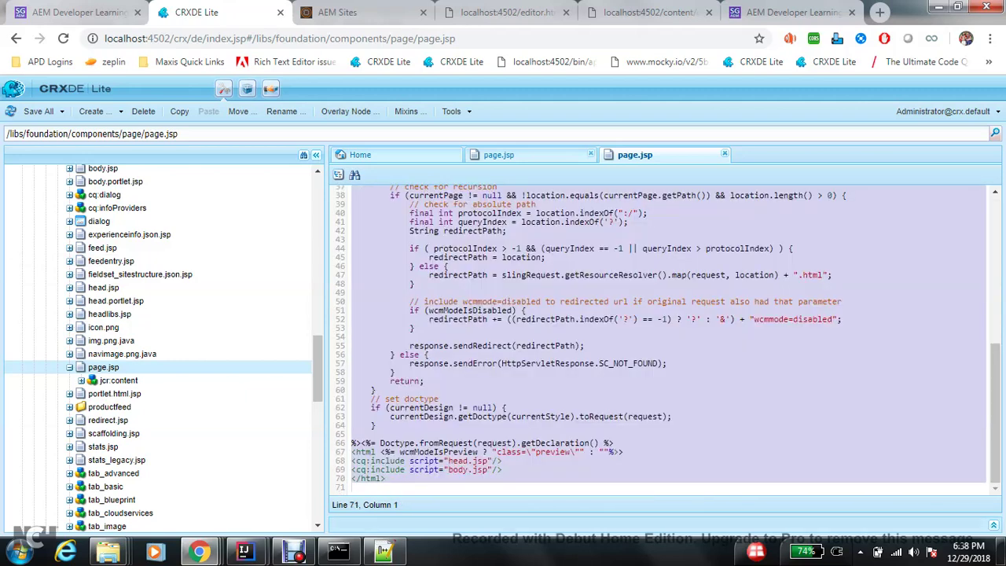
scroll(161, 346, "up", 5)
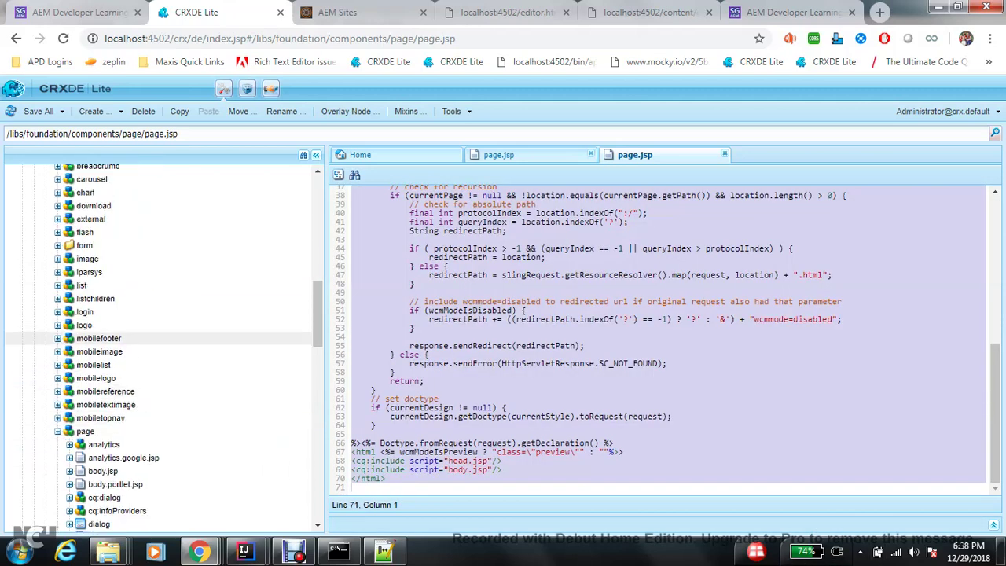
scroll(161, 346, "up", 5)
scroll(161, 346, "up", 5)
Step: Rename the demo-project page.jsp to page.html
double_click(103, 291)
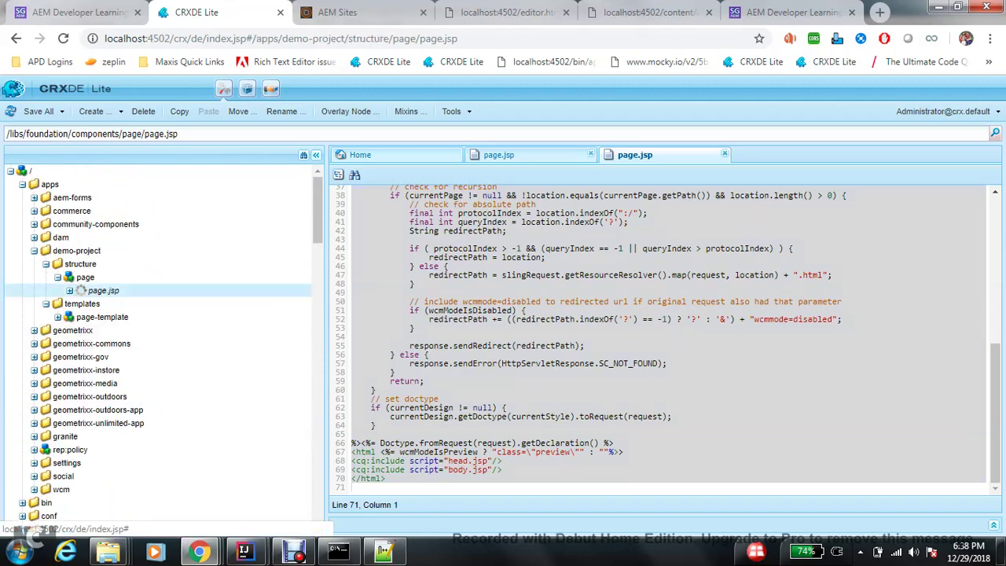
right_click(110, 293)
left_click(125, 447)
type("page.html")
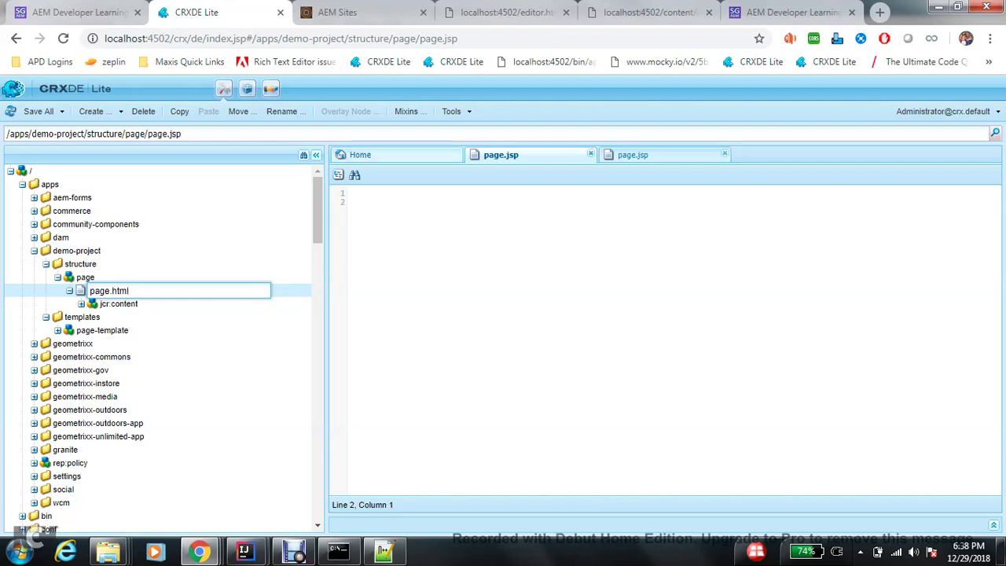
key("Return")
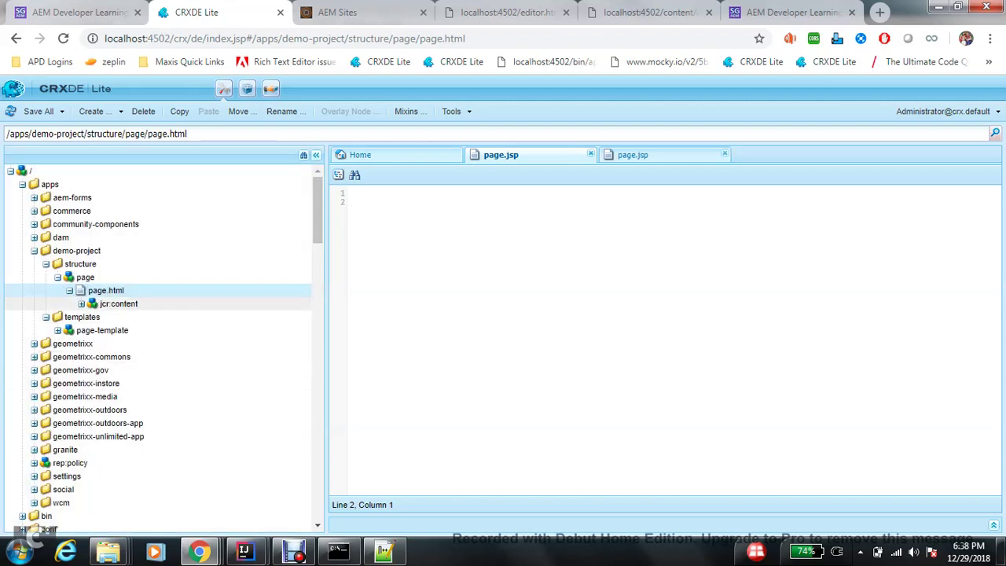
Step: Create redirect.jsp in the page component with the pasted foundation redirect code, and save
right_click(82, 278)
mouse_move(110, 340)
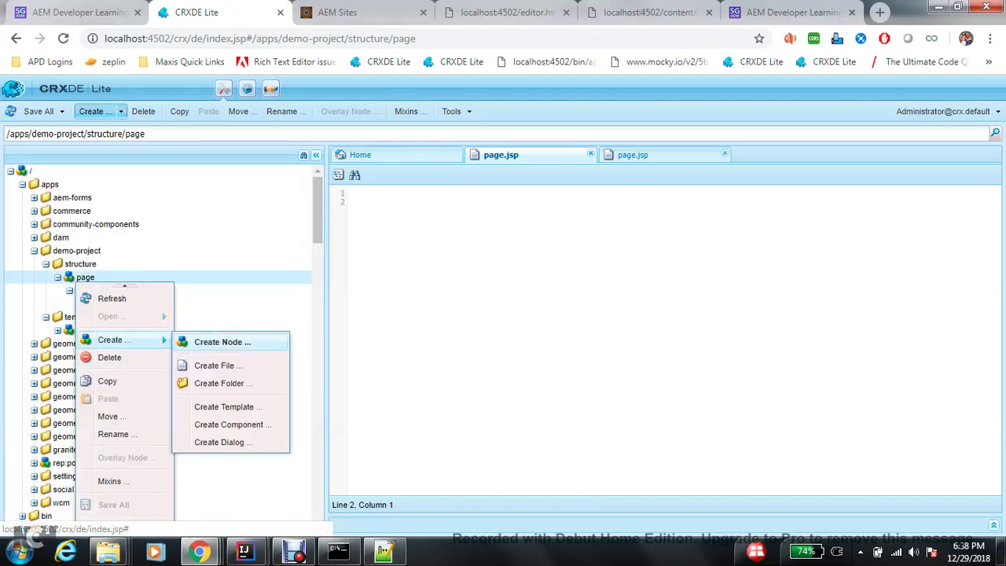
left_click(219, 366)
type("rect.js")
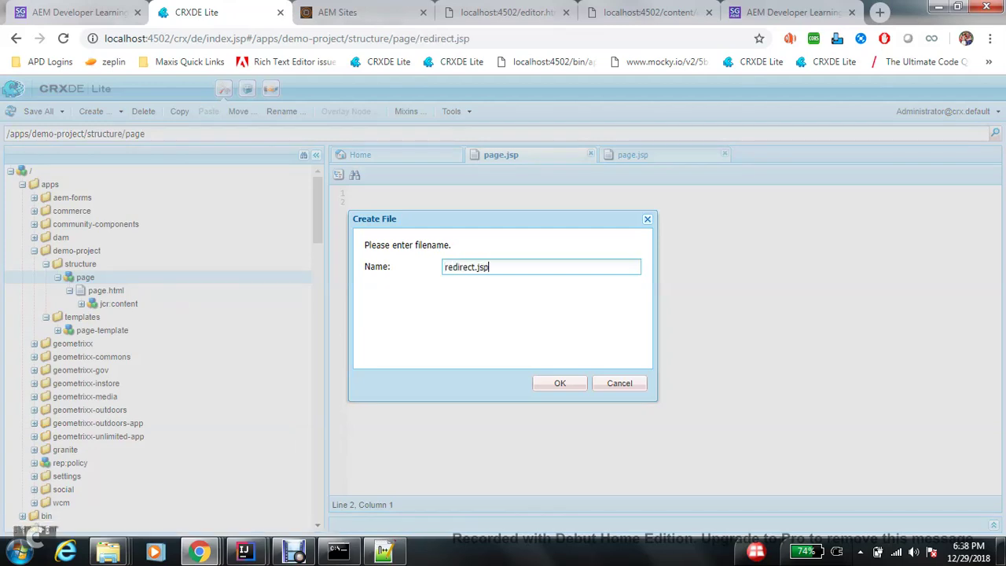
type("p")
key("Return")
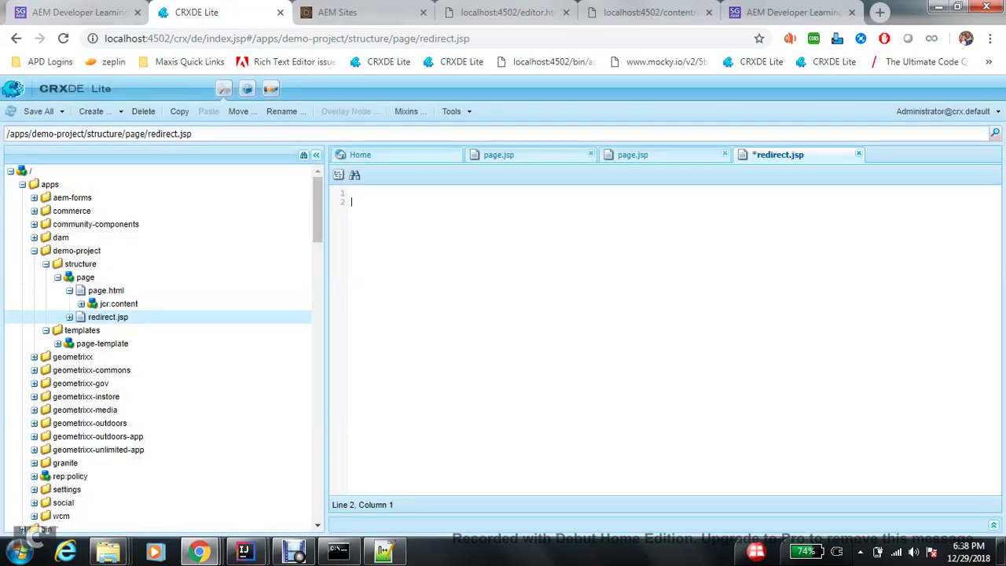
key("ctrl+v")
key("ctrl+s")
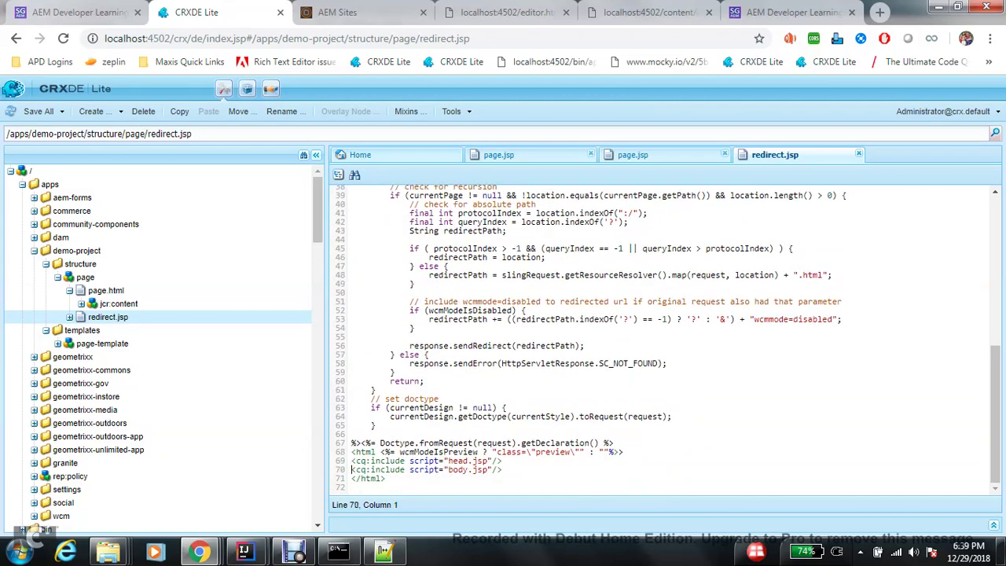
Step: Remove the closing HTML include lines and doctype output from redirect.jsp, and save
key("Up")
key("Up")
key("Home")
key("shift+Down")
key("shift+Down")
key("shift+Down")
key("shift+Down")
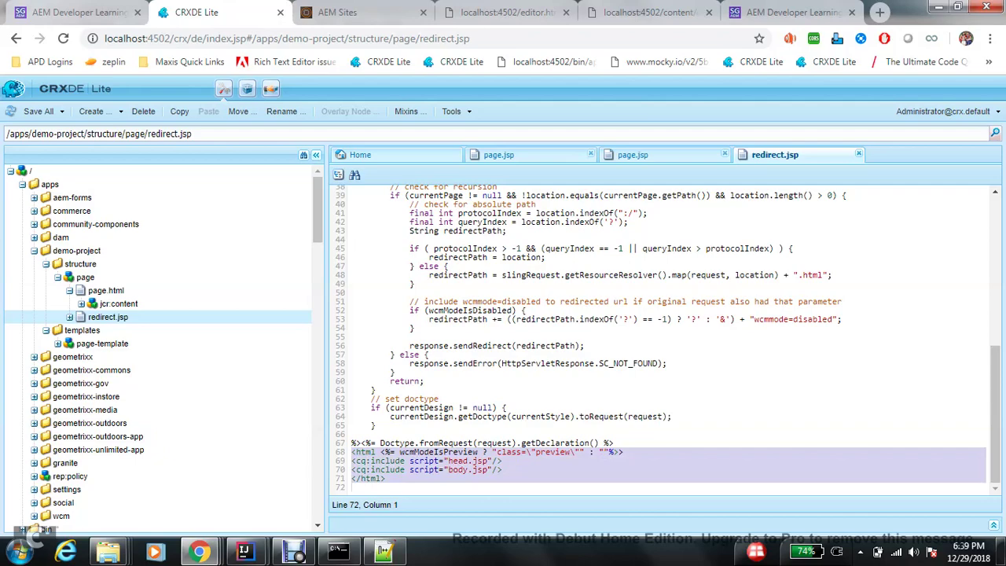
key("Delete")
key("Up")
key("Right")
key("Right")
key("shift+End")
key("Delete")
key("ctrl+s")
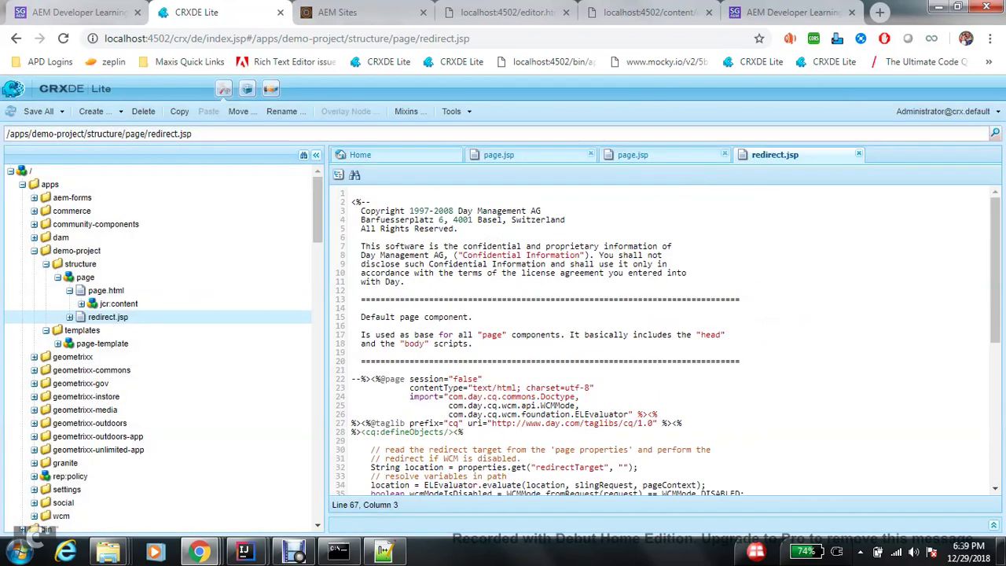
Step: Delete the copyright comment header from redirect.jsp and save
key("shift+Up")
key("shift+Up")
key("shift+Up")
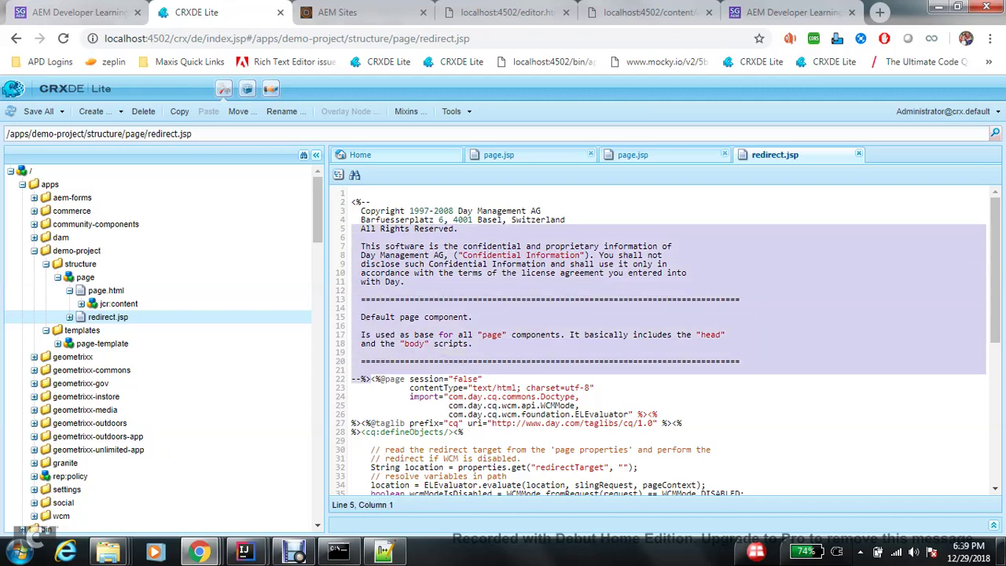
key("shift+Up")
key("shift+Up")
key("shift+Up")
key("Delete")
key("ctrl+s")
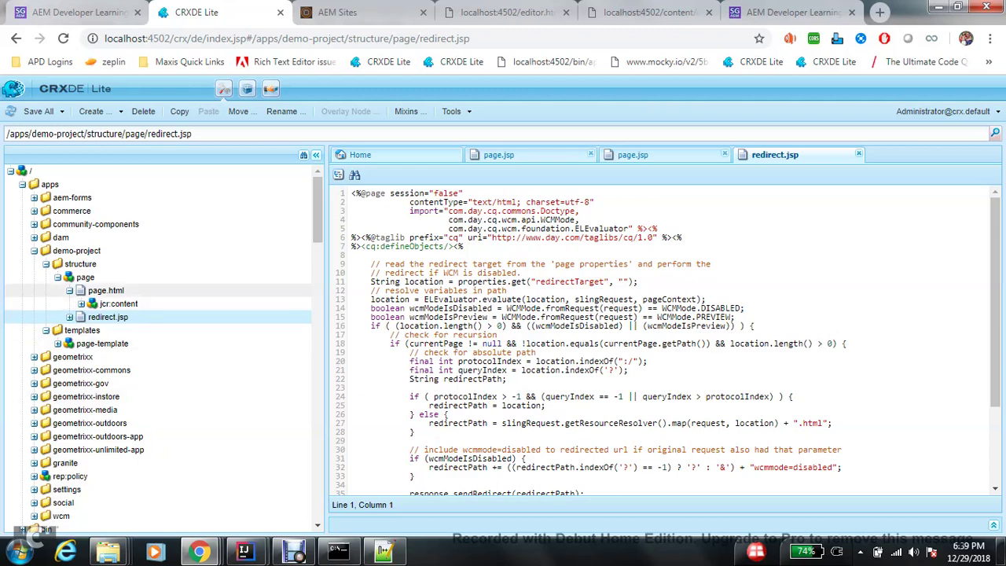
Step: Paste the blog's data-sly-include line into page.html with straight quotes, and save
double_click(105, 290)
left_click(790, 12)
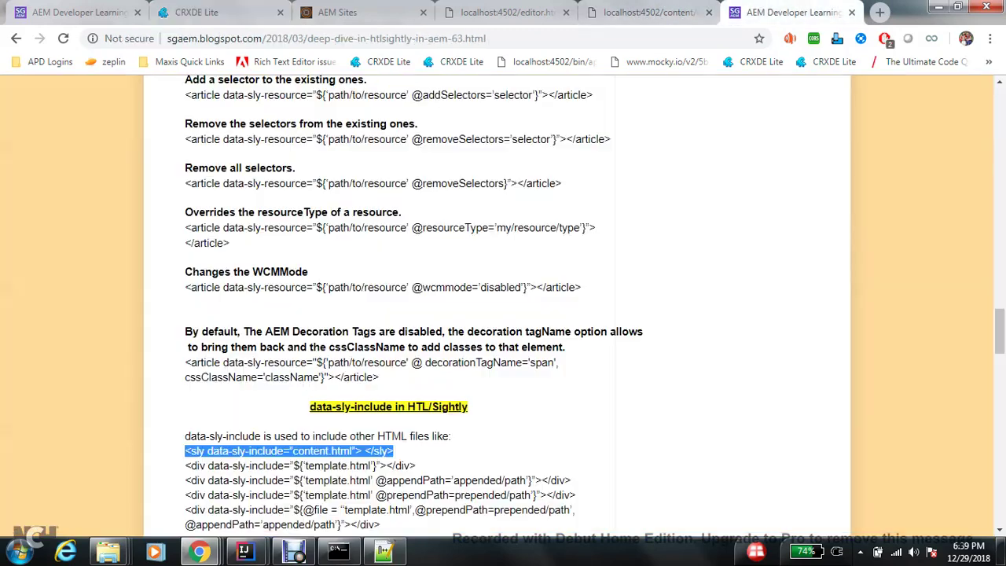
left_click(196, 11)
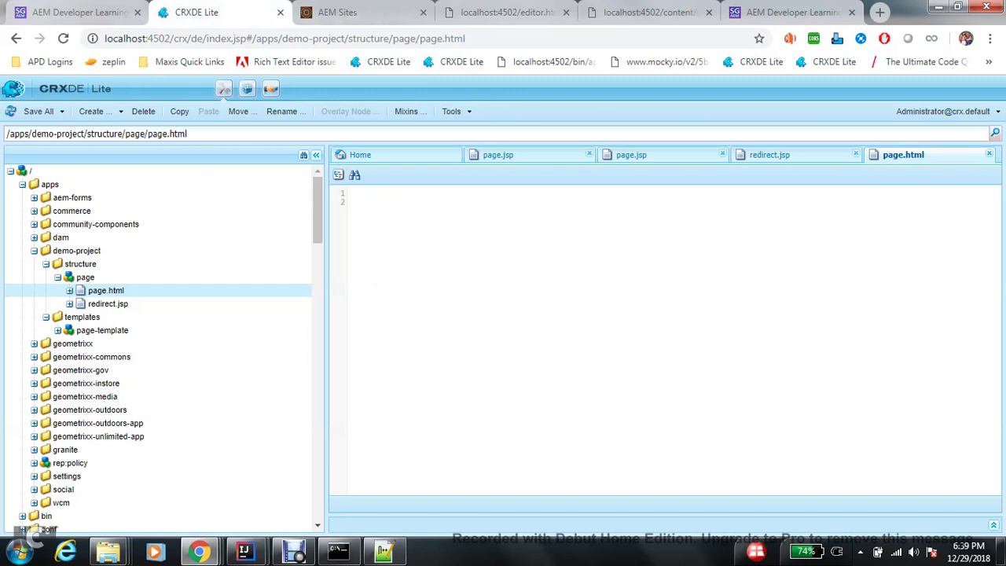
type("<sly data-sly-include=”content.html”> </sly>")
key("BackSpace")
type("\"")
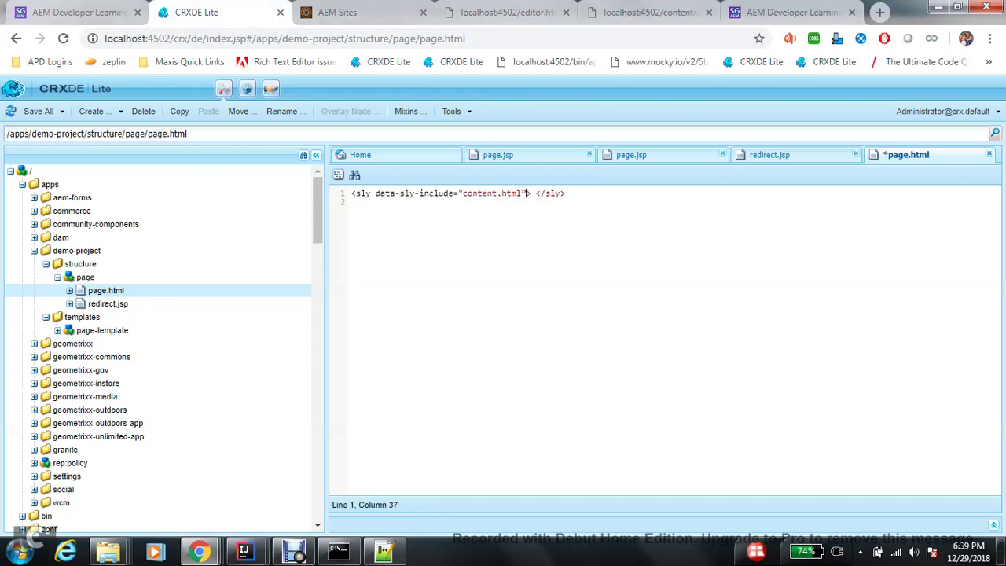
key("BackSpace")
key("ctrl+s")
Step: Point the include at redirect.jsp, save page.html, and open redirect.jsp
double_click(479, 193)
type("redirect")
key("ctrl+s")
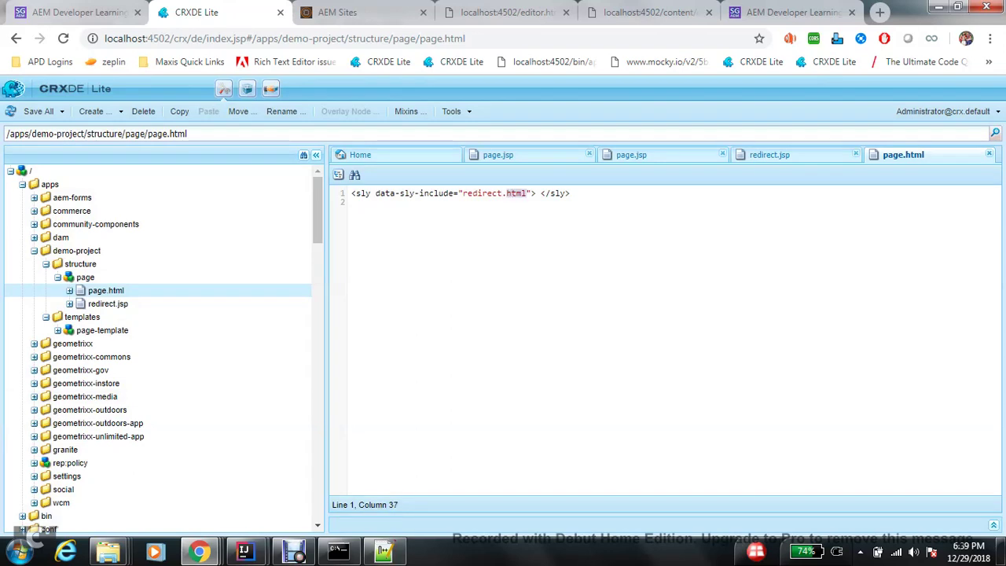
type("jsp")
key("ctrl+s")
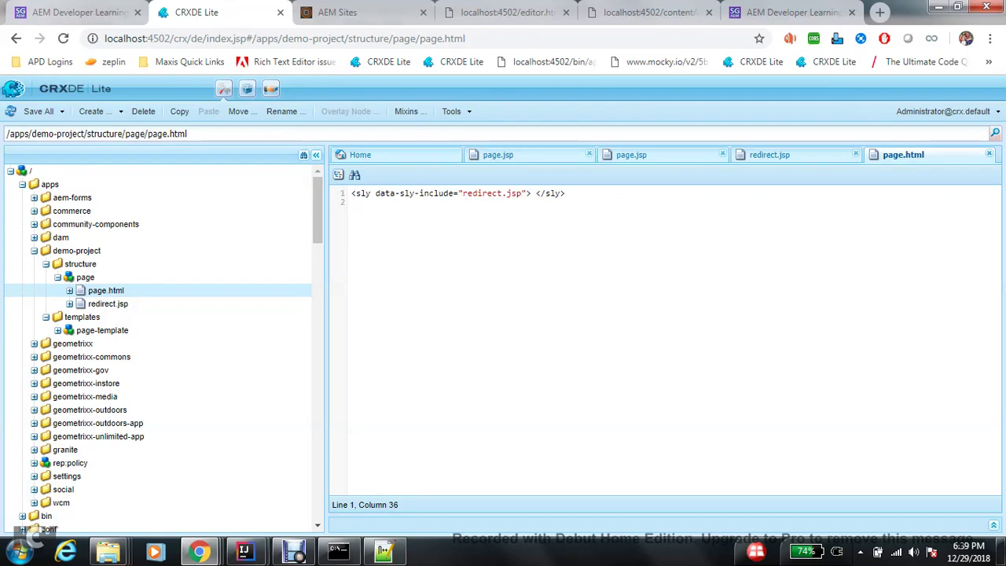
double_click(108, 304)
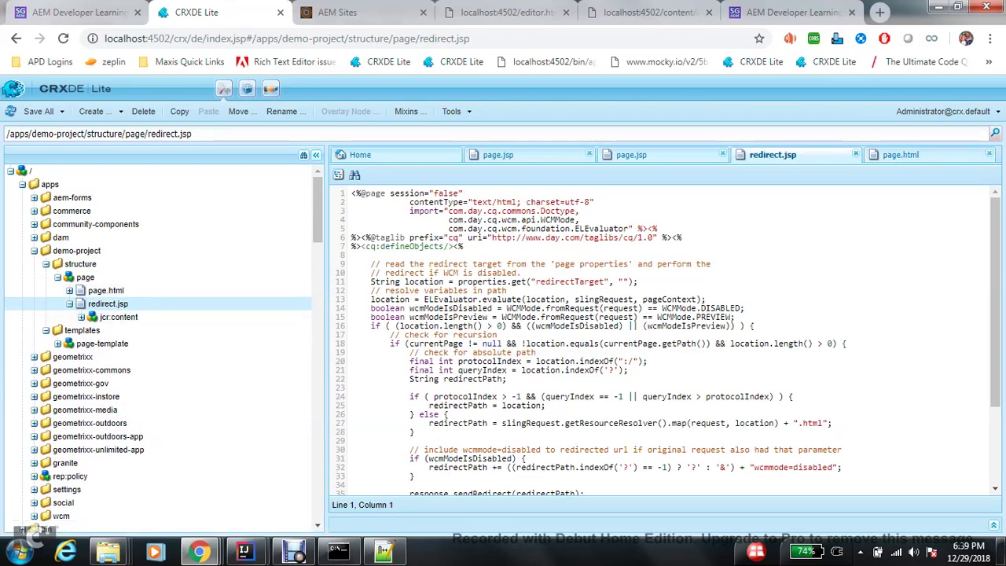
Step: Prefix the page component's sling:resourceSuperType with wcm/, making it wcm/foundation/components/page
left_click(85, 277)
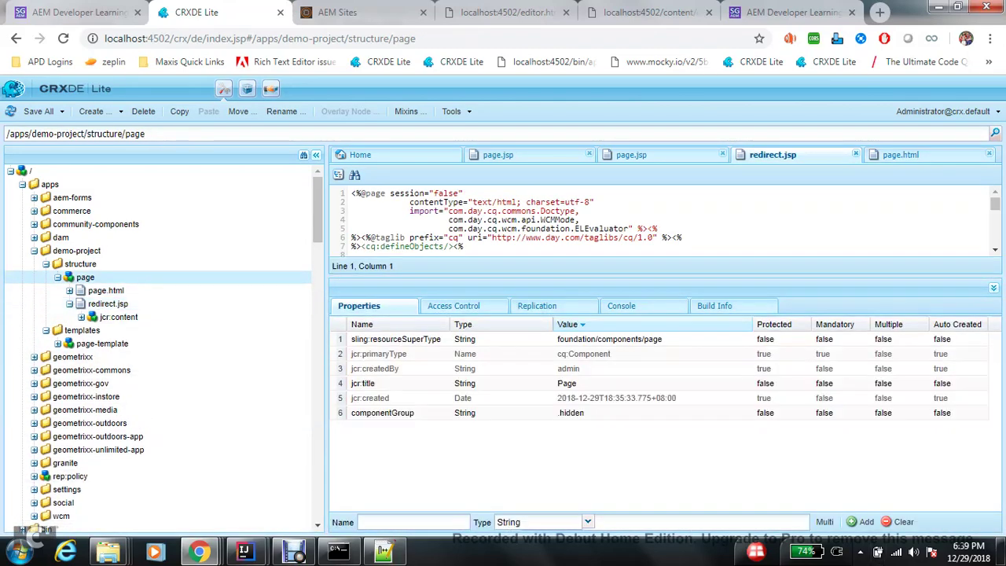
double_click(620, 339)
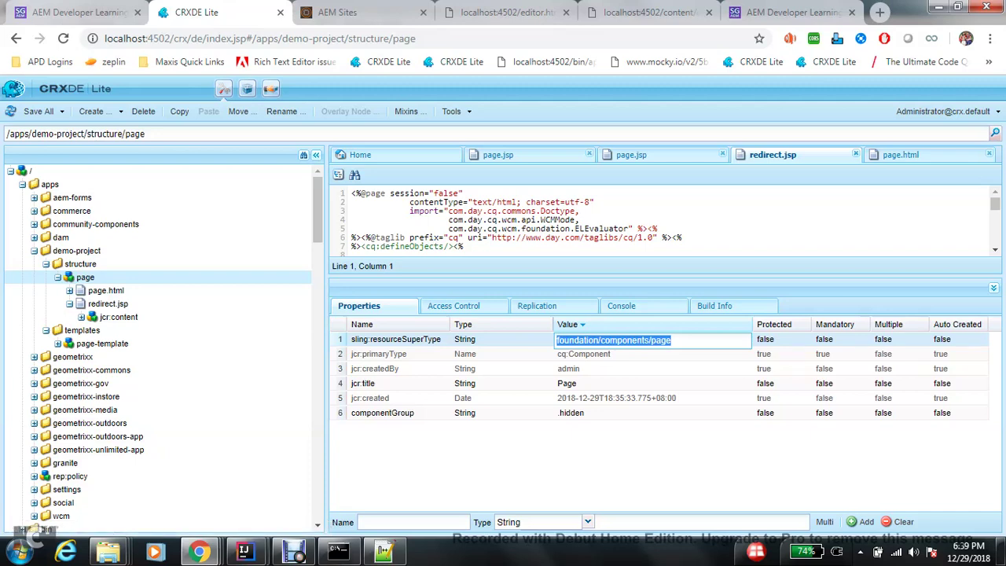
key("Home")
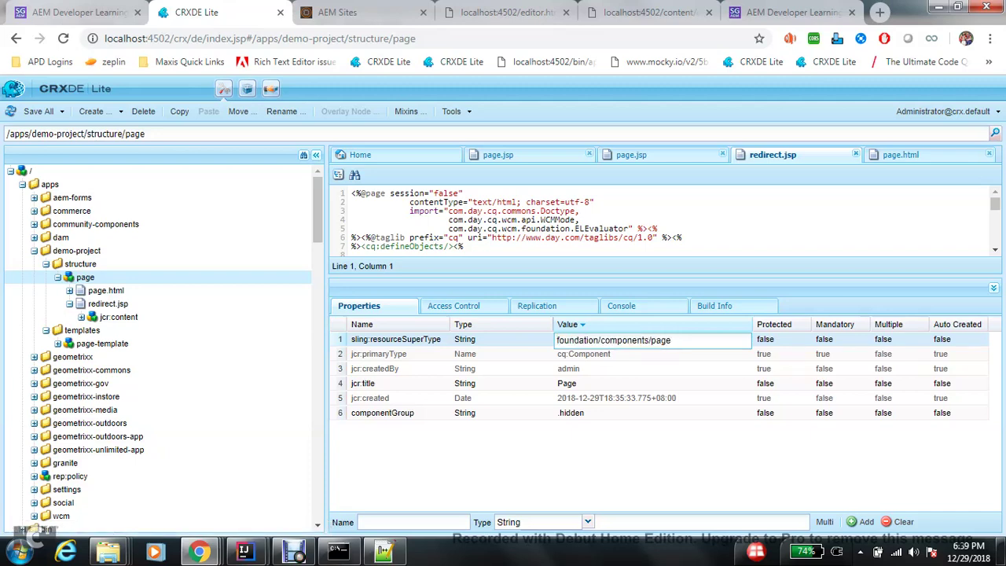
type("wcm/")
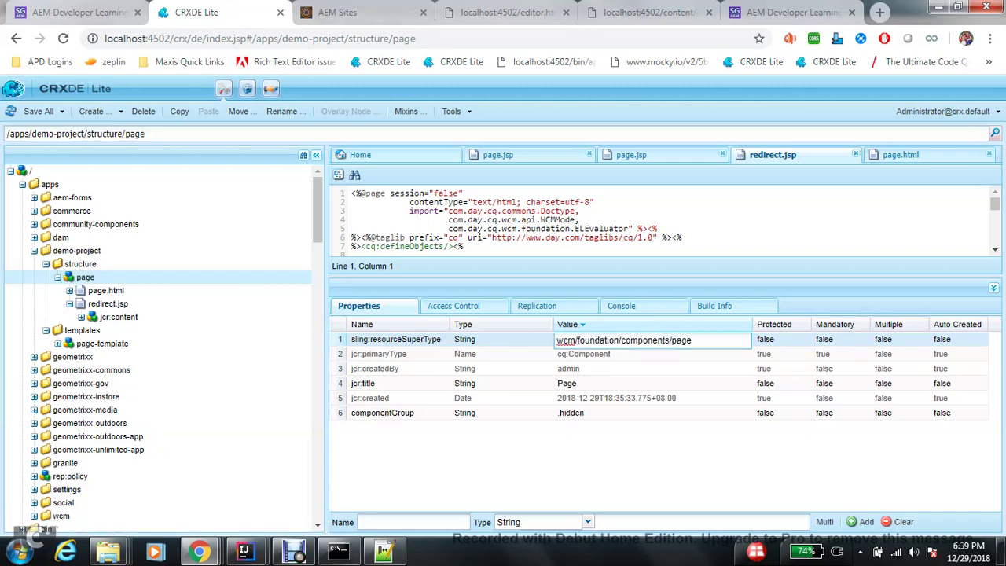
key("Return")
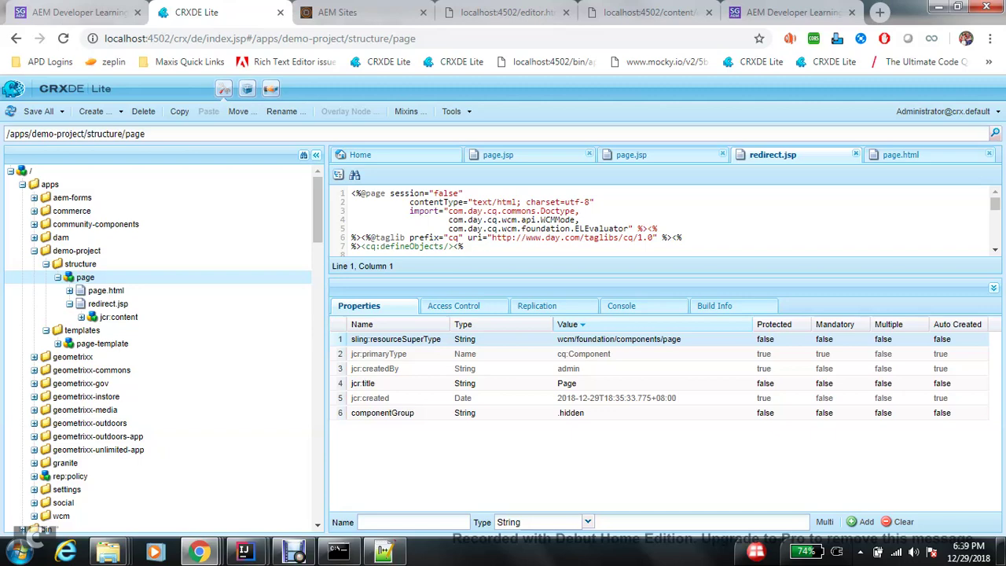
Step: Reopen page.html and redirect.jsp, then select the Demo site in AEM Sites and leave Create Site
double_click(105, 291)
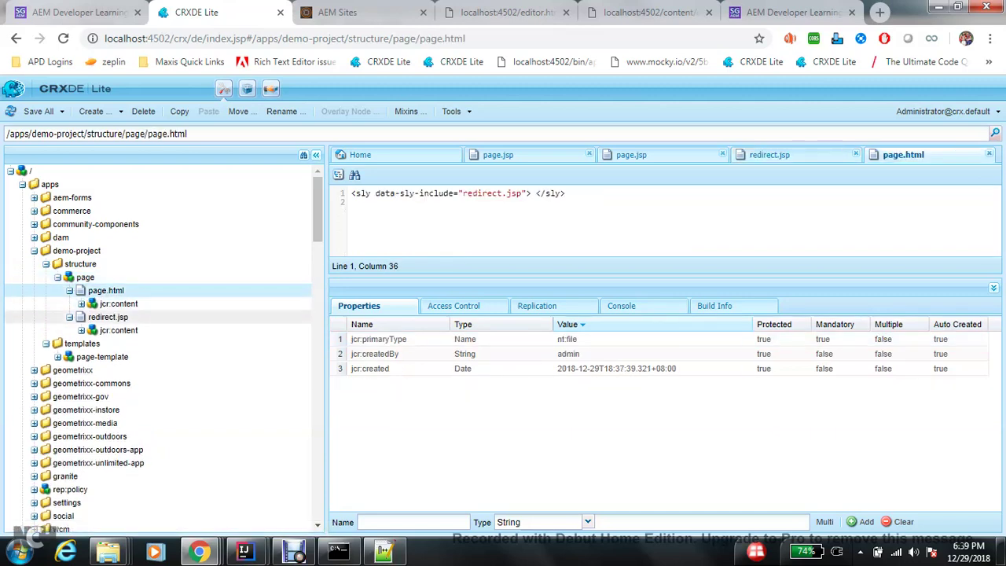
double_click(107, 316)
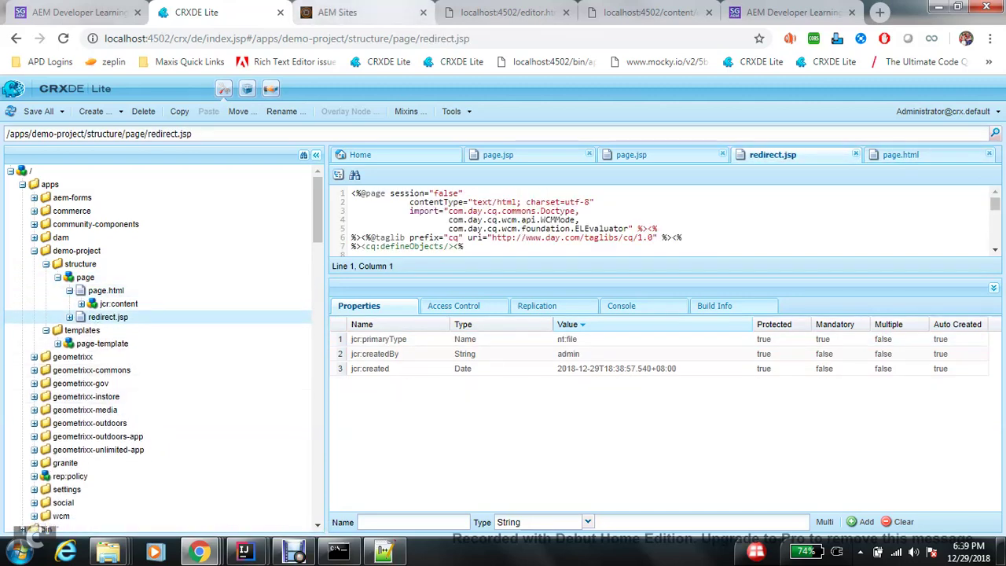
left_click(338, 12)
left_click(286, 202)
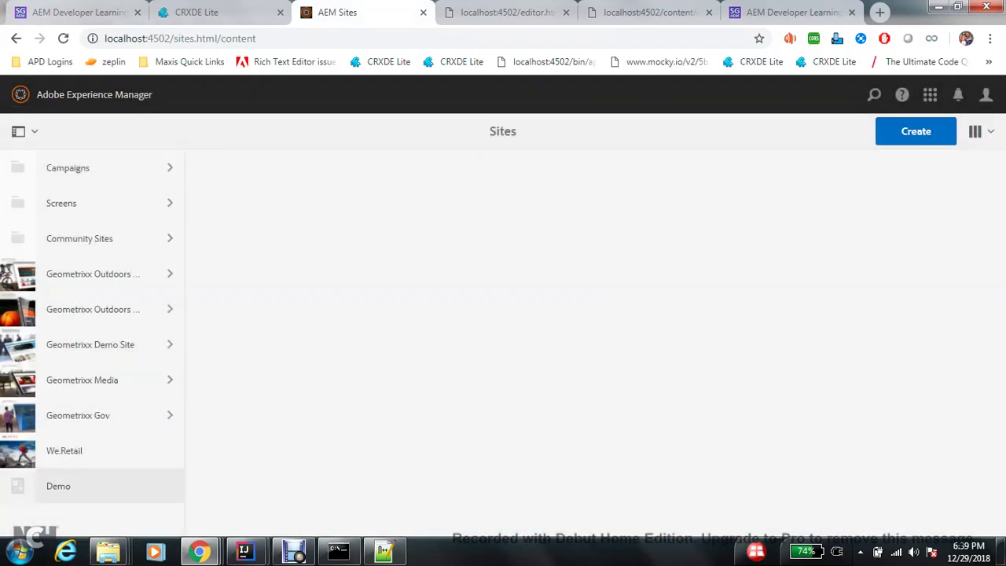
left_click(58, 486)
left_click(916, 131)
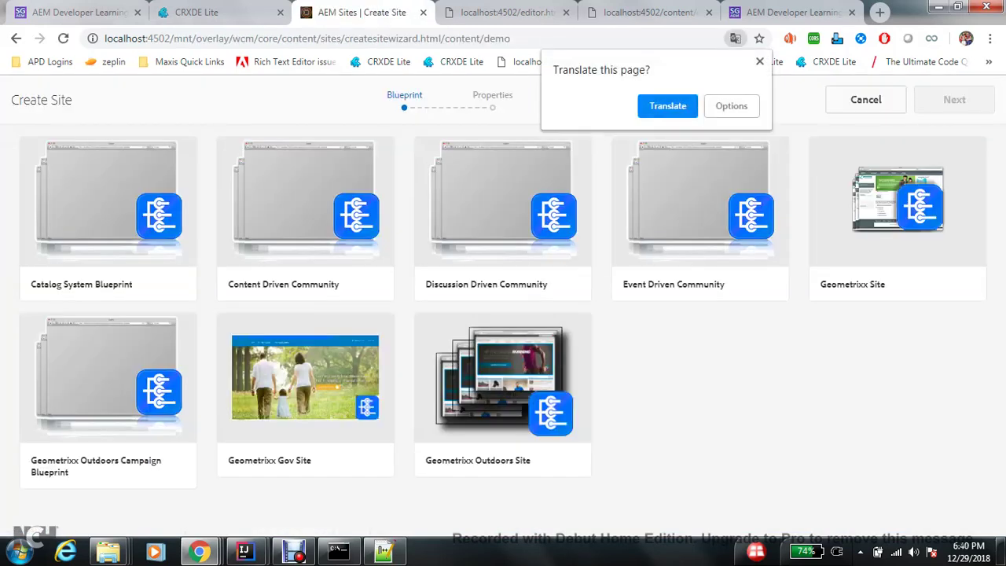
key("alt+Left")
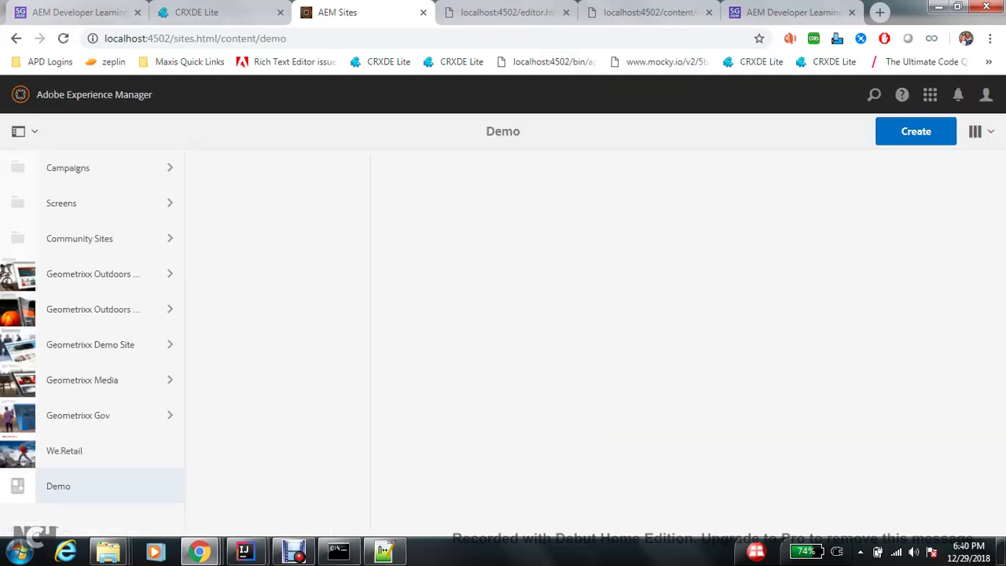
Step: Reload the demo page editor and add a new 'This is Demo page' line to page.html
key("ctrl+Tab")
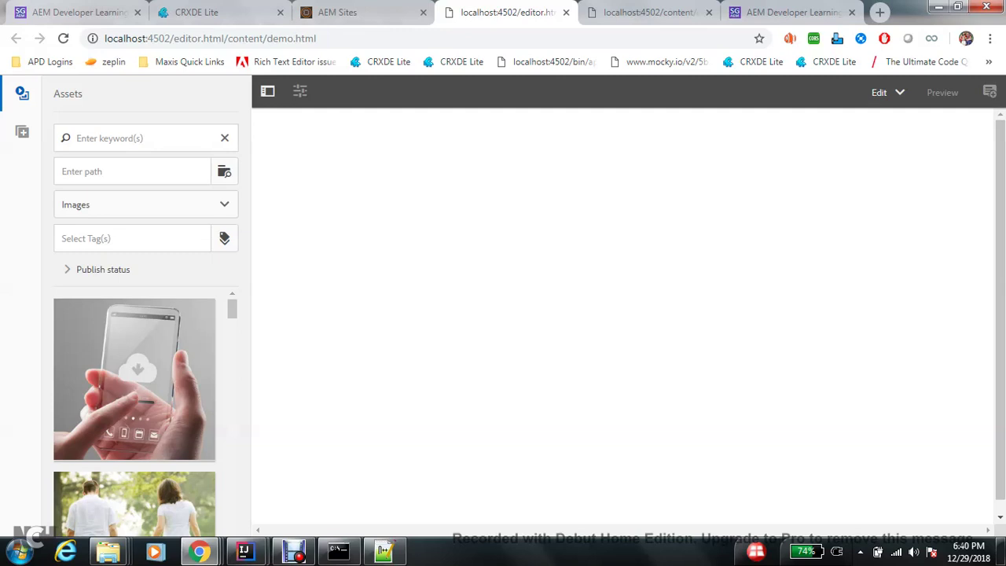
key("F5")
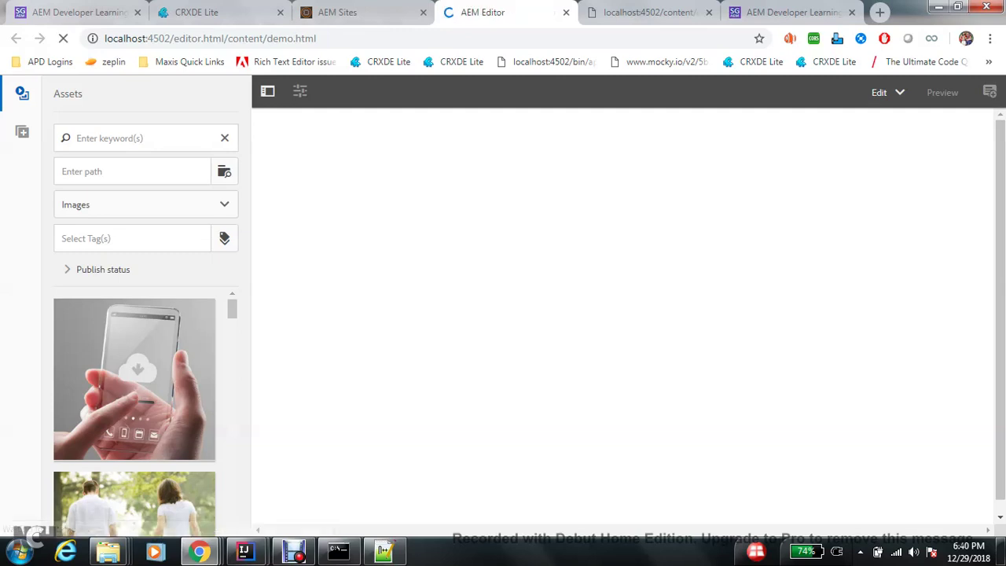
key("ctrl+shift+Tab")
key("ctrl+shift+Tab")
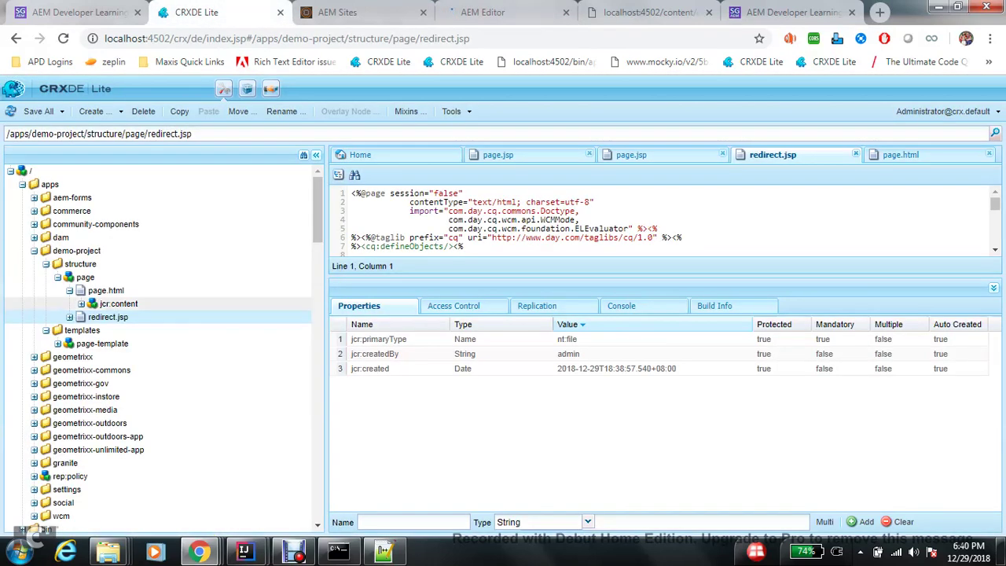
double_click(106, 290)
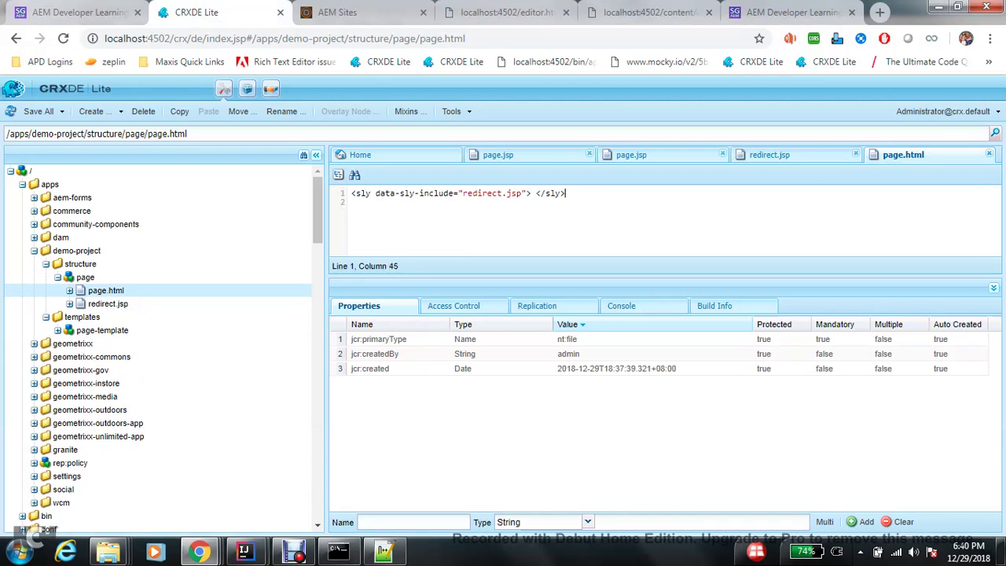
key("Return")
key("Tab")
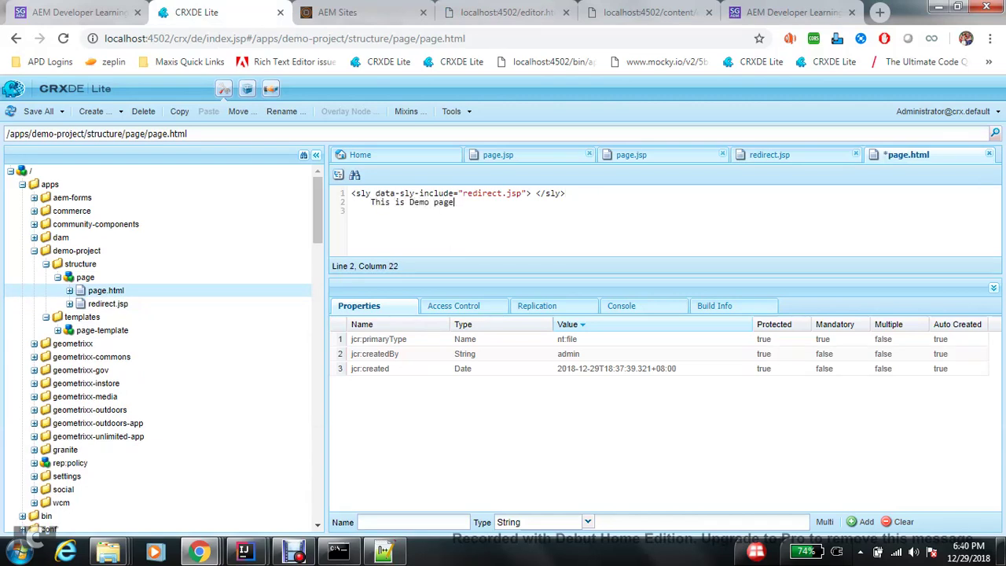
key("ctrl+Tab")
key("ctrl+Tab")
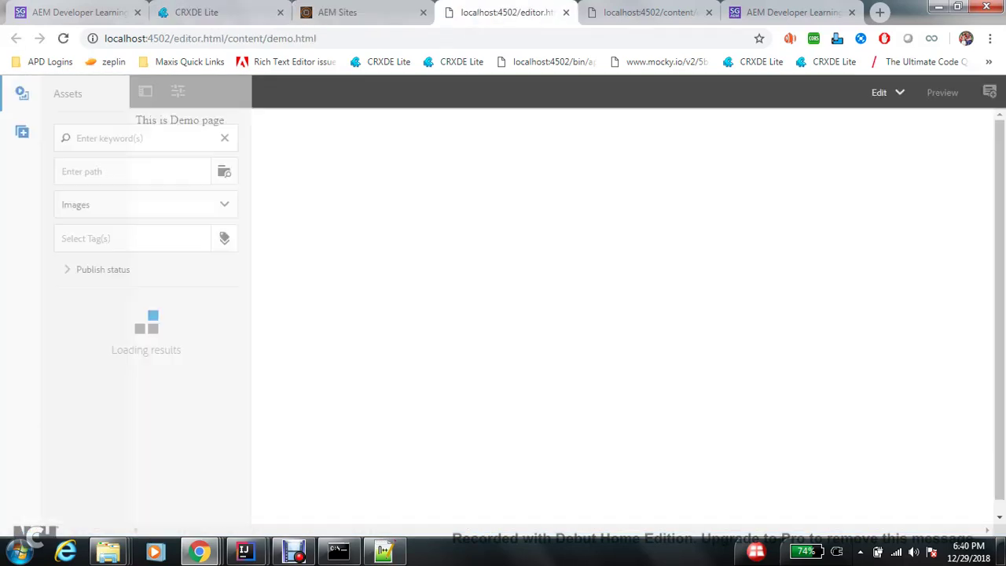
Step: View the demo page as published, then Inspect the page editor to open DevTools
left_click(300, 92)
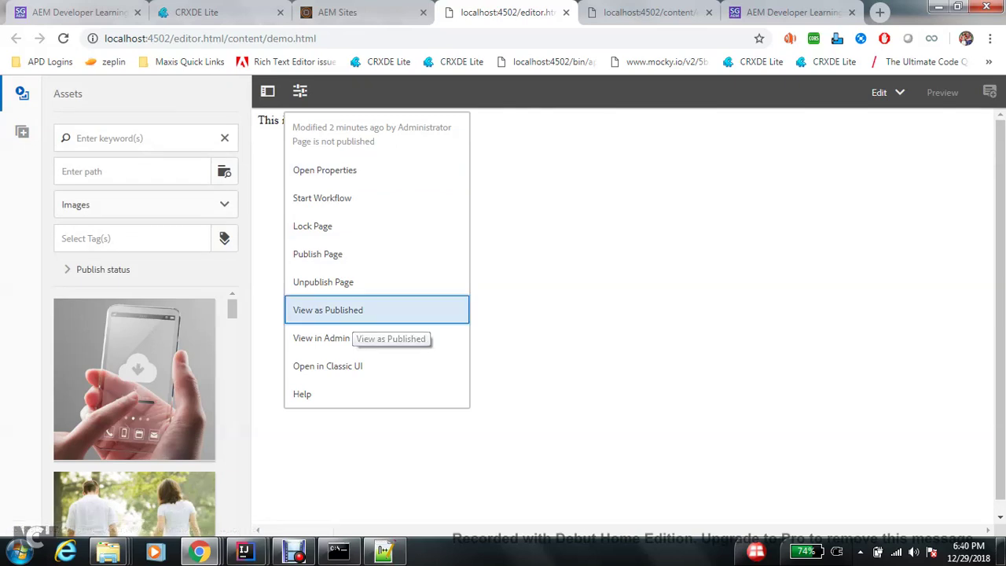
left_click(346, 315)
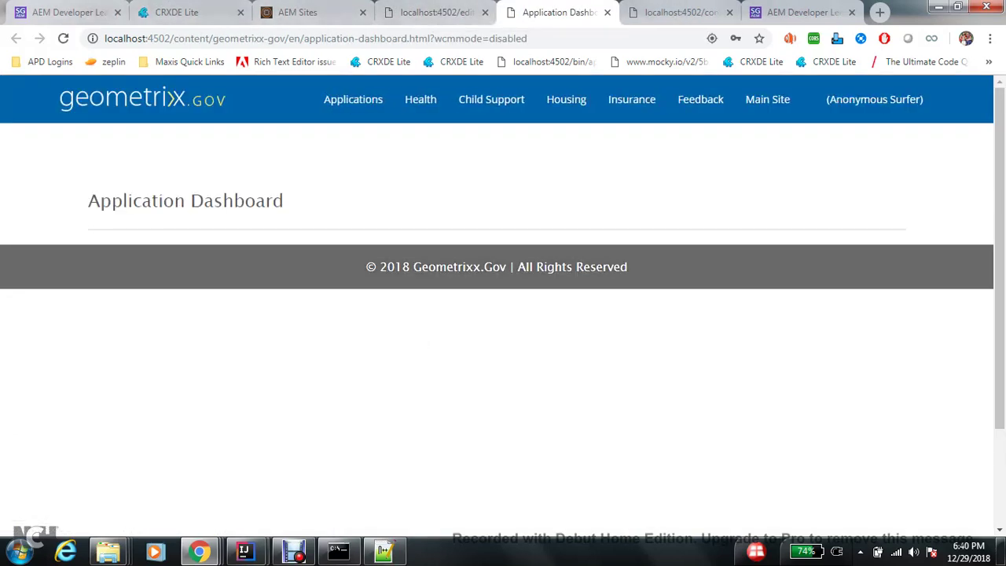
left_click(436, 12)
right_click(417, 277)
left_click(444, 461)
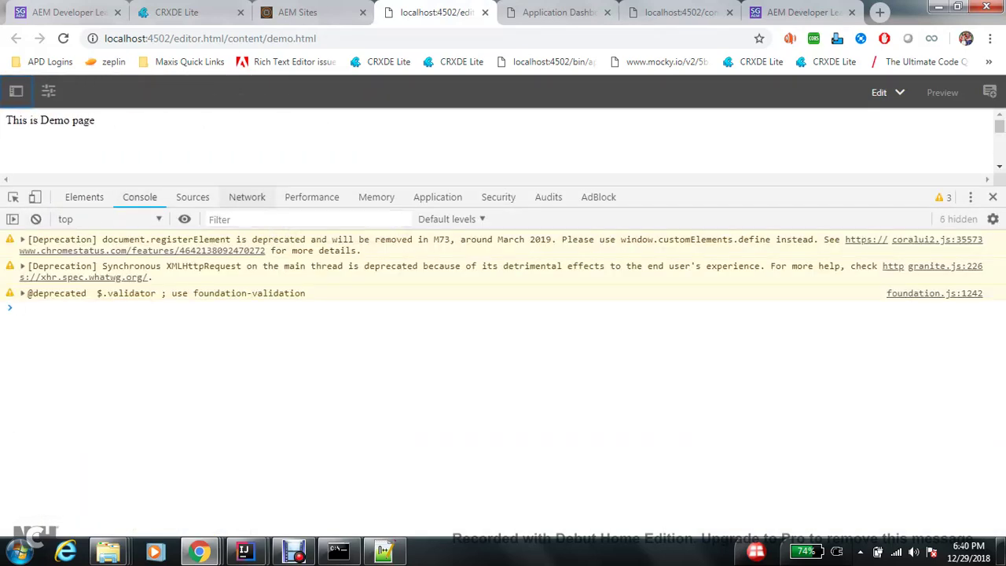
Step: Open the DevTools Network panel, clear its log, and put the demo page in preview mode
left_click(247, 196)
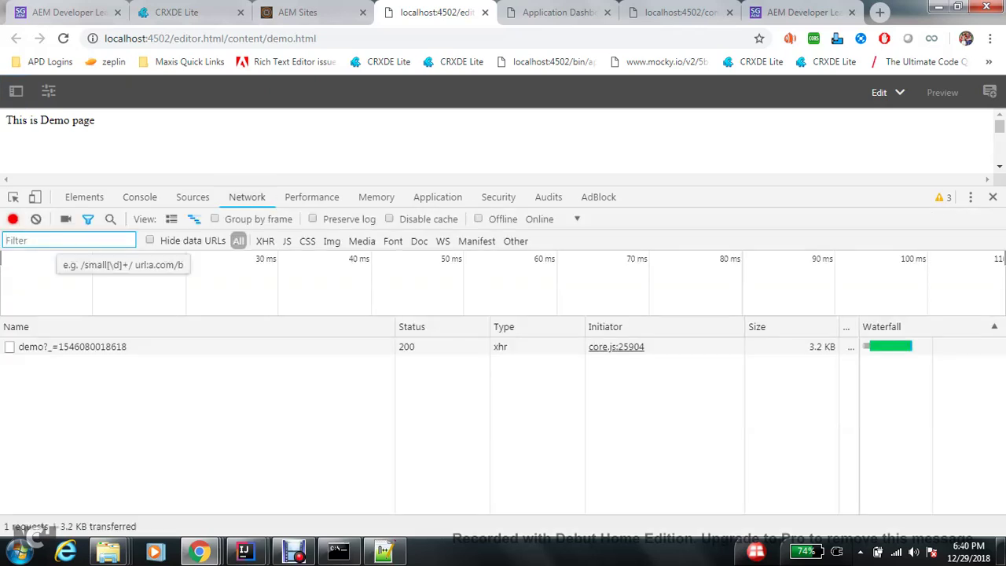
left_click(35, 219)
left_click_drag(171, 37, 209, 38)
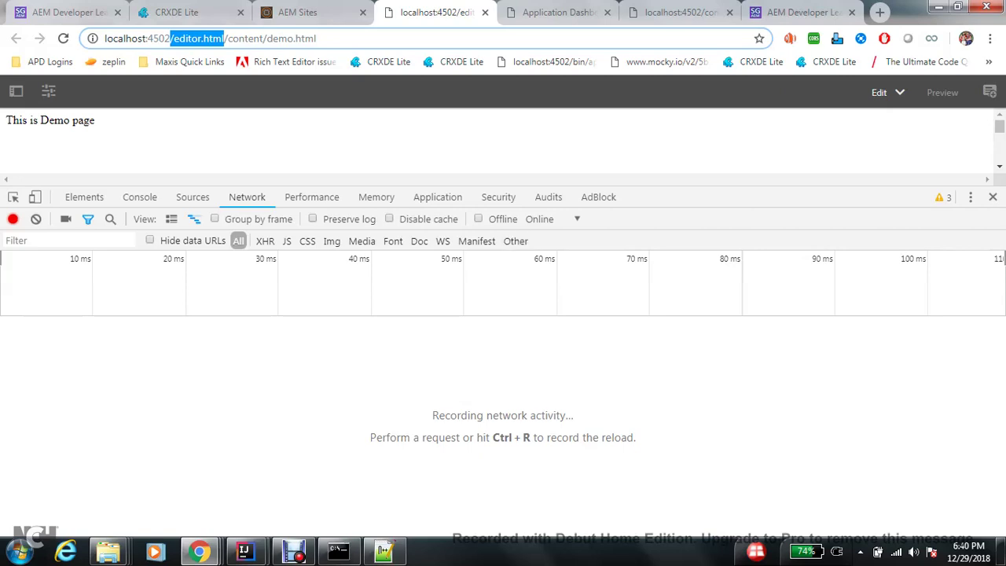
left_click(942, 92)
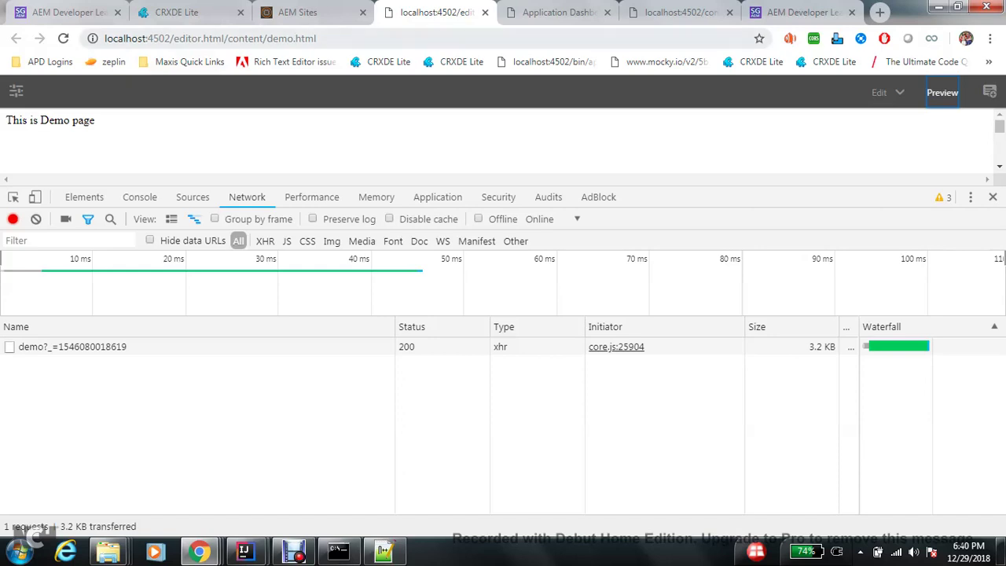
Step: Load demo.html?wcmmode=disabled and confirm its 302 Found redirect in the Network log
left_click_drag(165, 38, 214, 38)
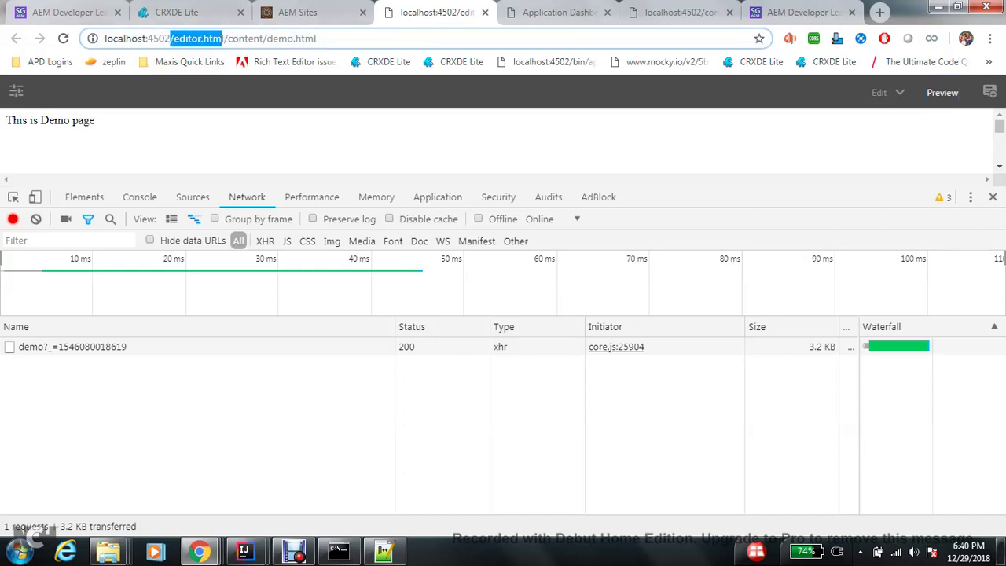
key("BackSpace")
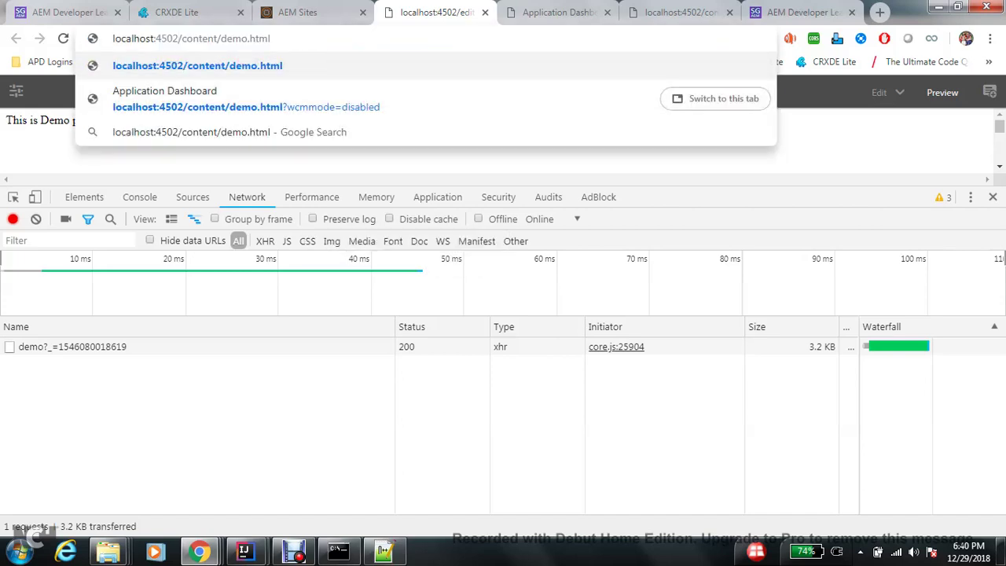
type("?wcmmode")
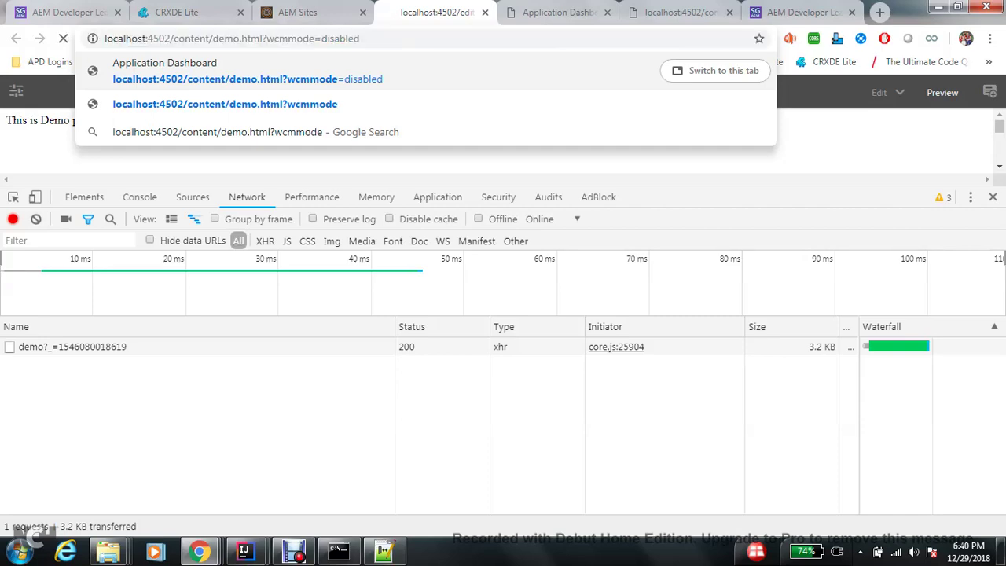
key("Return")
scroll(381, 397, "up", 10)
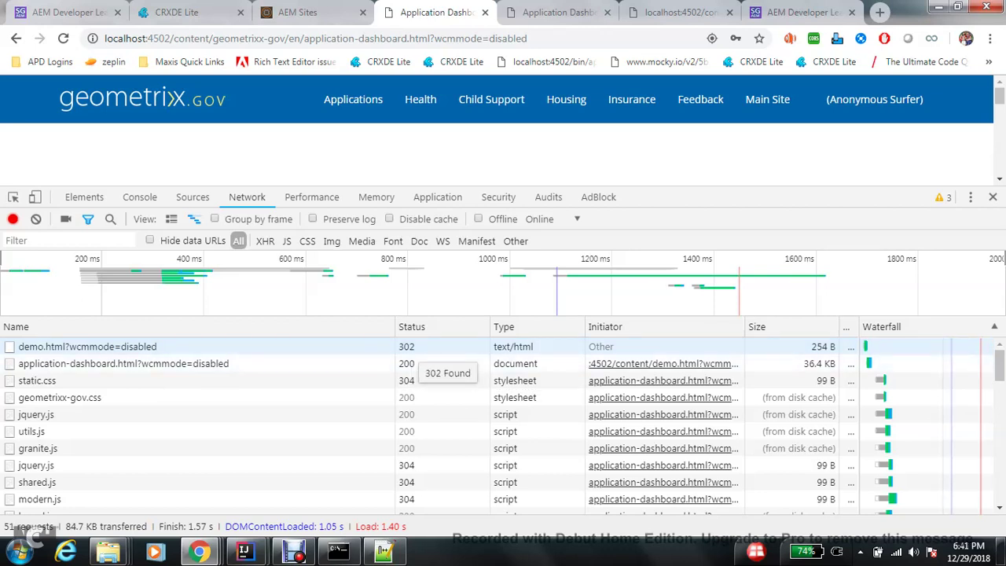
left_click(993, 197)
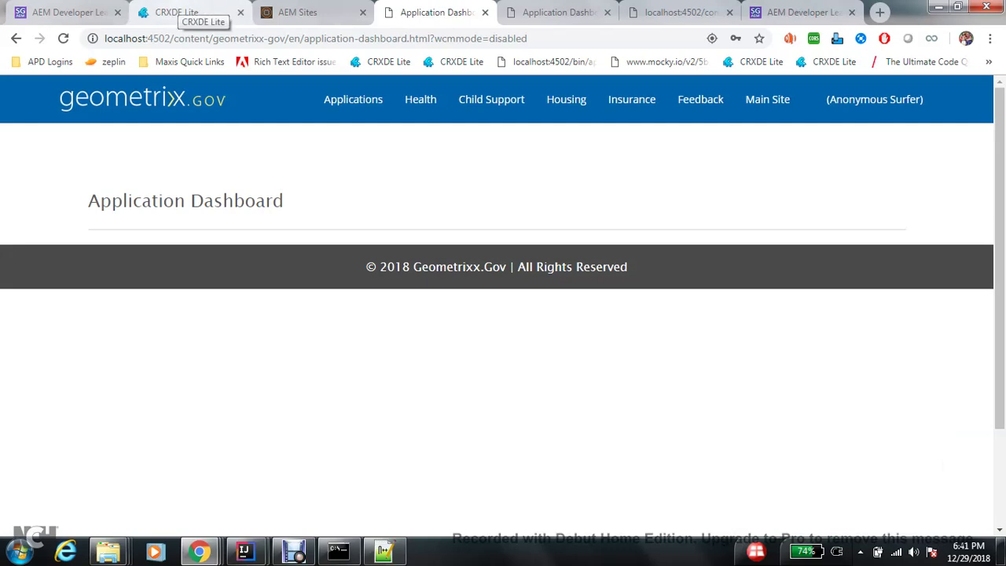
Step: Recheck the page component's sling:resourceSuperType value in CRXDE Lite
left_click(183, 12)
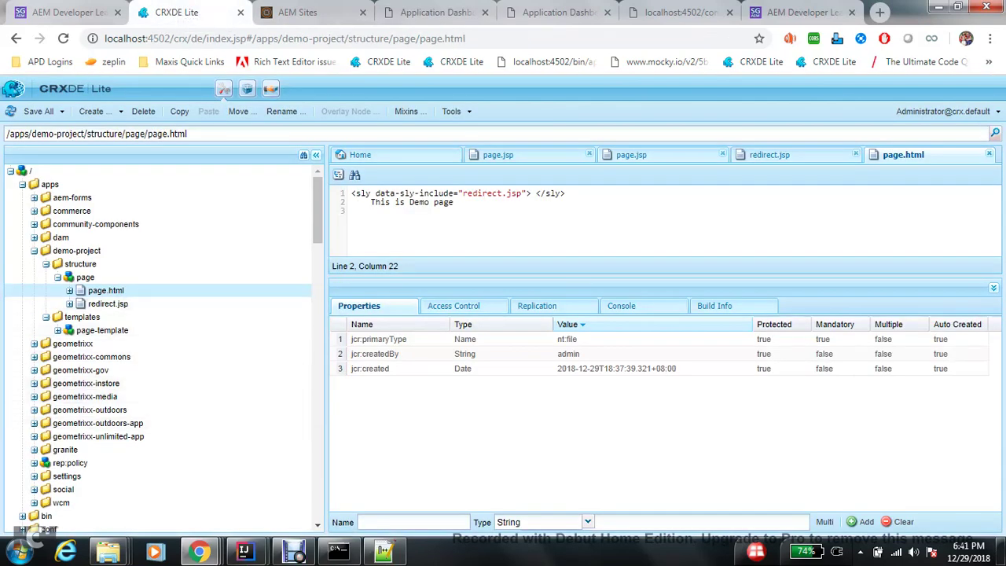
left_click(85, 276)
double_click(639, 340)
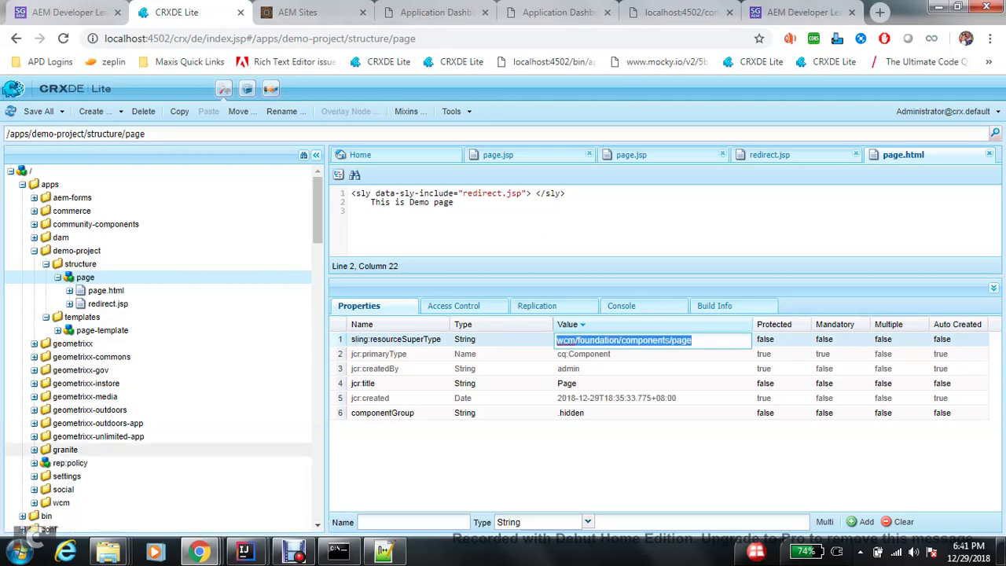
scroll(157, 354, "down", 5)
scroll(157, 354, "down", 3)
Step: Look over the AEM Sites and Application Dashboard tabs, then return to the repository tree
left_click(297, 12)
left_click(436, 12)
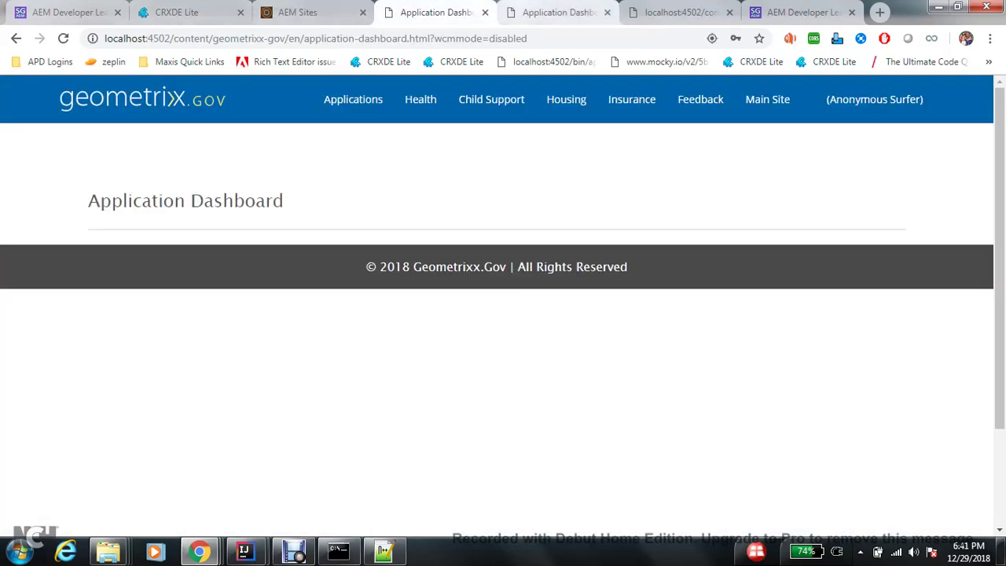
key("ctrl+2")
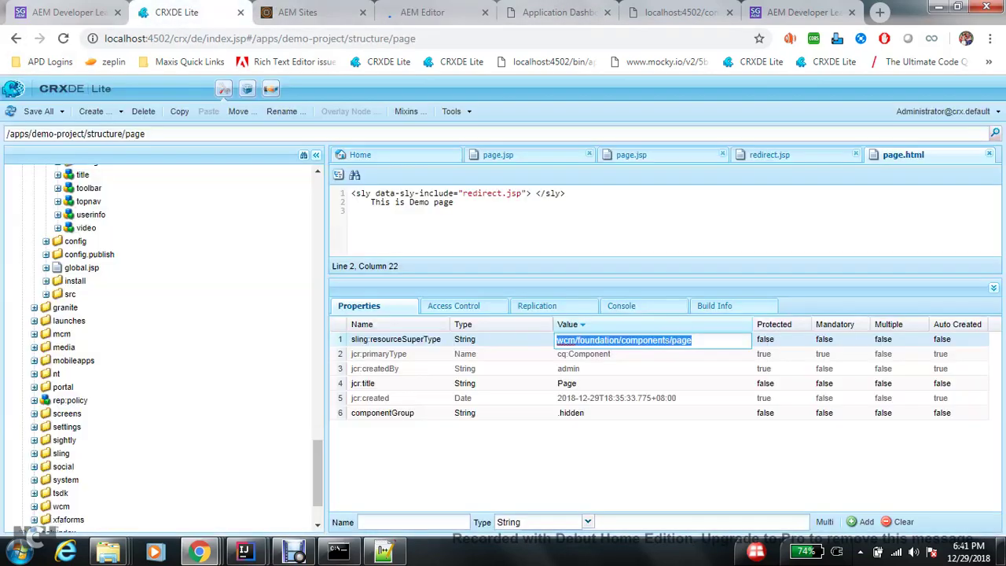
scroll(158, 472, "down", 2)
scroll(157, 433, "up", 4)
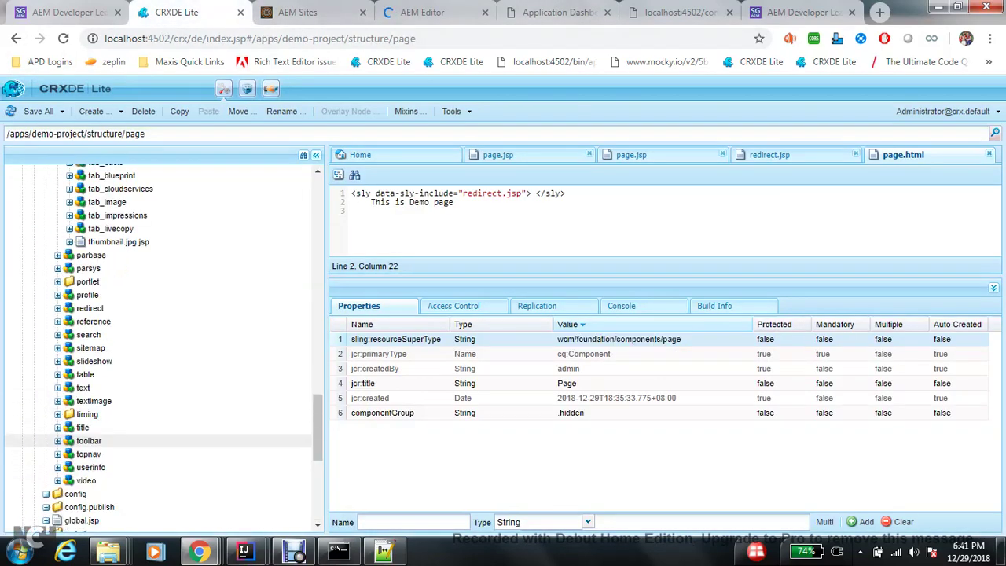
scroll(157, 409, "up", 4)
scroll(158, 389, "up", 3)
Step: Copy the foundation page component's cq:dialog node and select the demo-project page component as destination
left_click(104, 429)
left_click(179, 111)
scroll(157, 346, "up", 8)
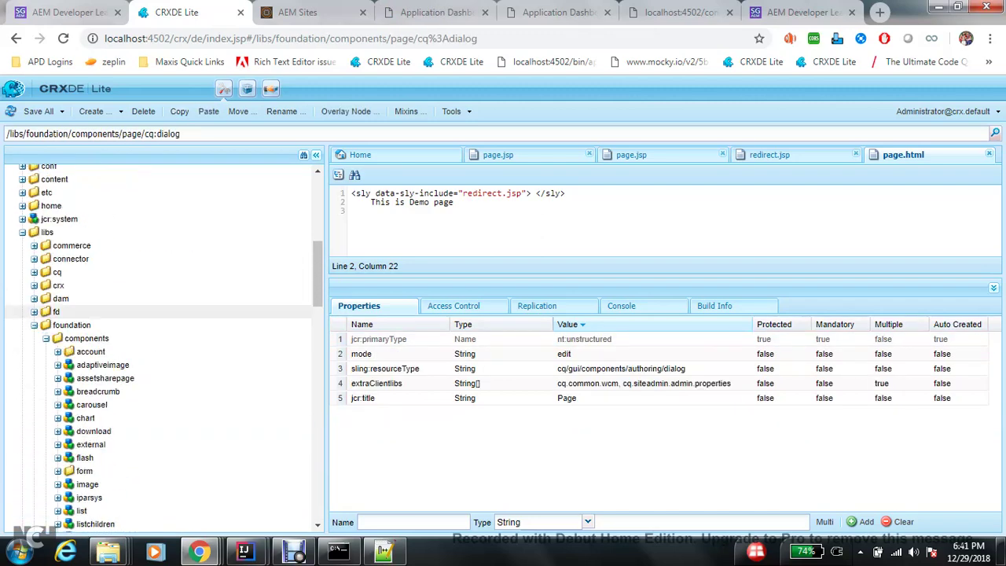
scroll(157, 314, "up", 5)
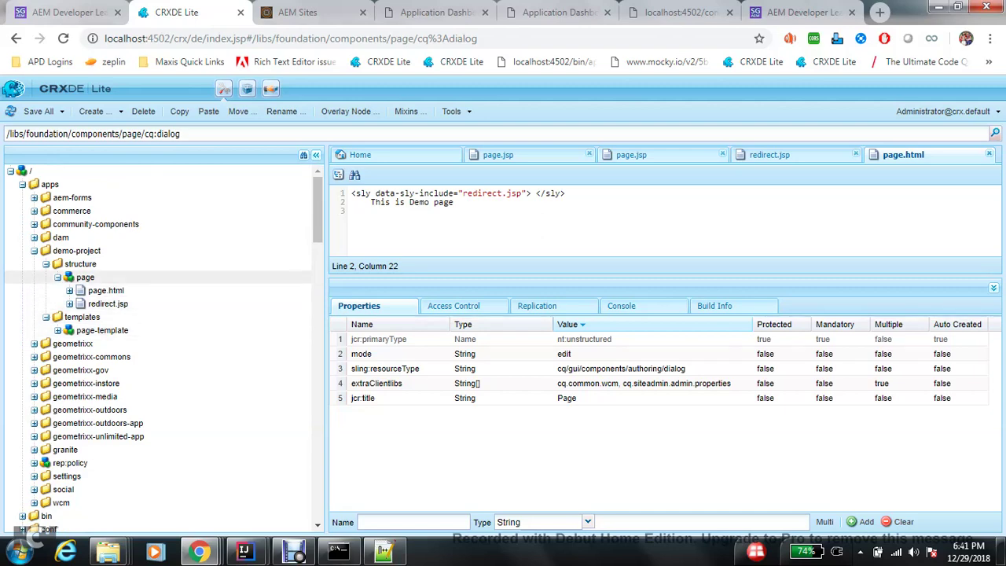
left_click(85, 277)
Step: Paste cq:dialog into the demo-project page and expand content > items > tabs > items
left_click(208, 110)
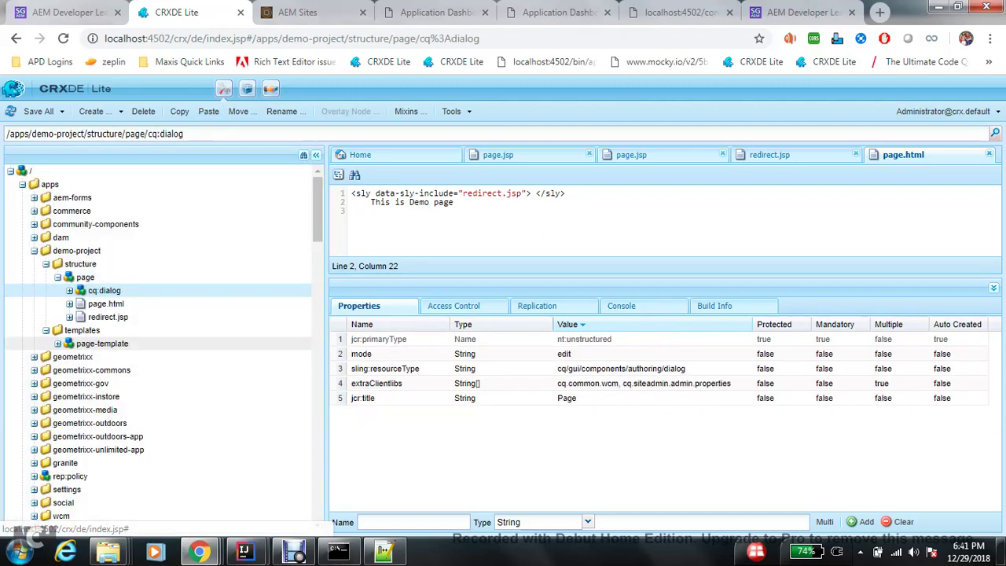
left_click(69, 290)
left_click(112, 304)
left_click(81, 304)
left_click(121, 317)
left_click(93, 317)
left_click(130, 330)
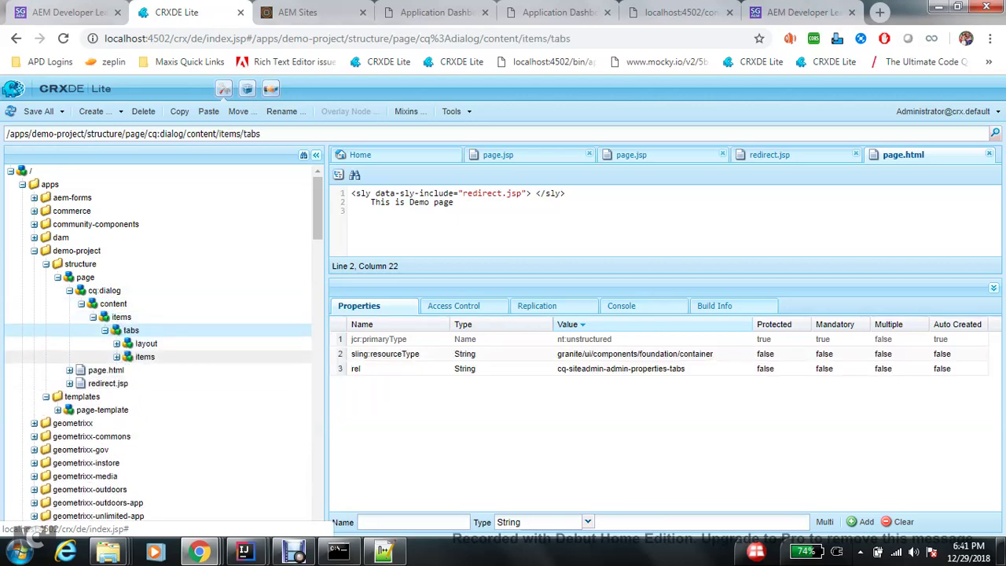
left_click(145, 357)
left_click(116, 357)
left_click(165, 383)
Step: Expand advanced > items > column > items and widen the repository tree
left_click(128, 383)
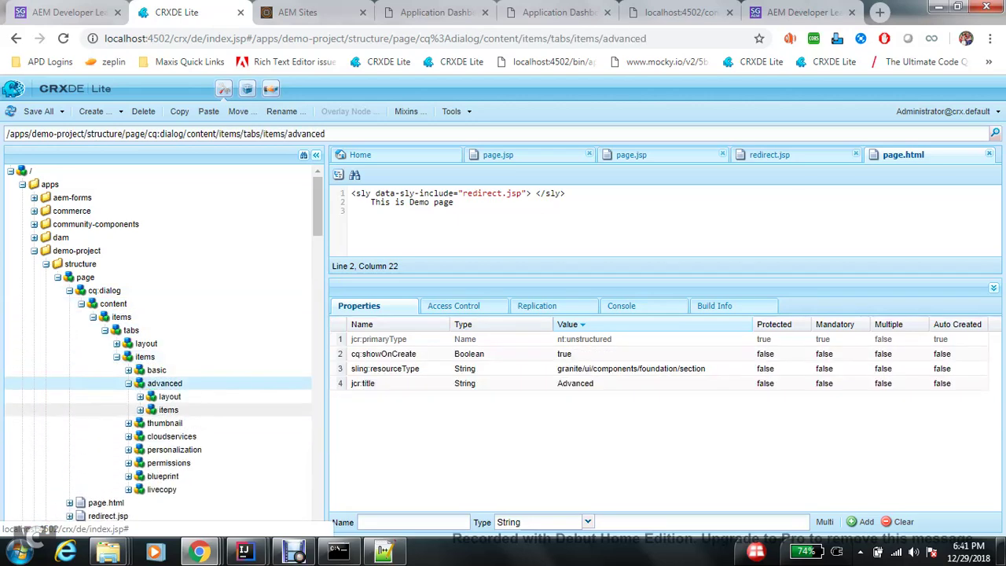
left_click(169, 410)
left_click(183, 423)
left_click(152, 423)
left_click(192, 436)
scroll(173, 423, "down", 2)
scroll(157, 346, "down", 1)
left_click_drag(325, 315, 419, 314)
Step: Expand section1's items to list language, redirect, designs and alias, and inspect language's resource type
left_click(209, 302)
left_click(176, 302)
left_click(216, 316)
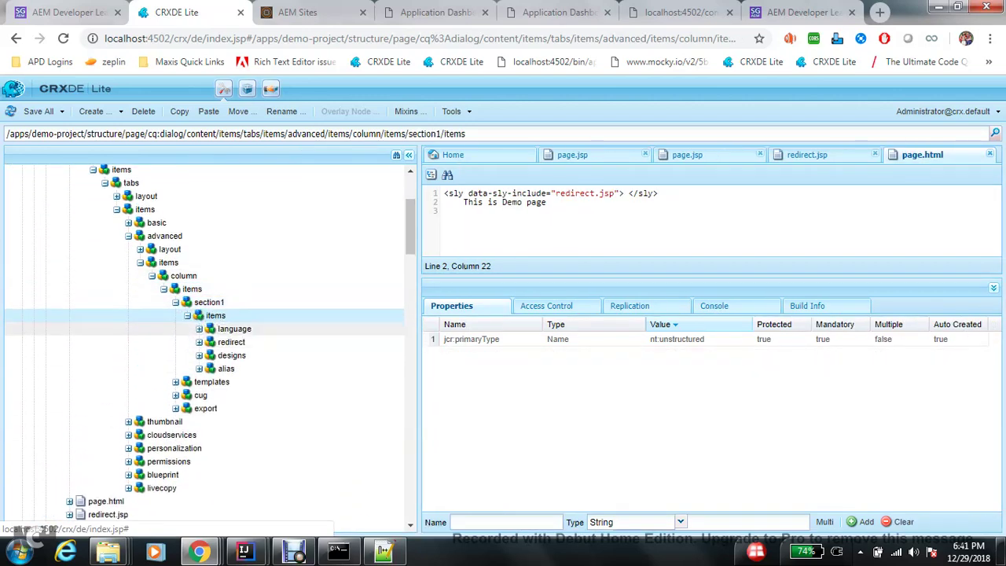
left_click(234, 328)
left_click(199, 328)
double_click(692, 383)
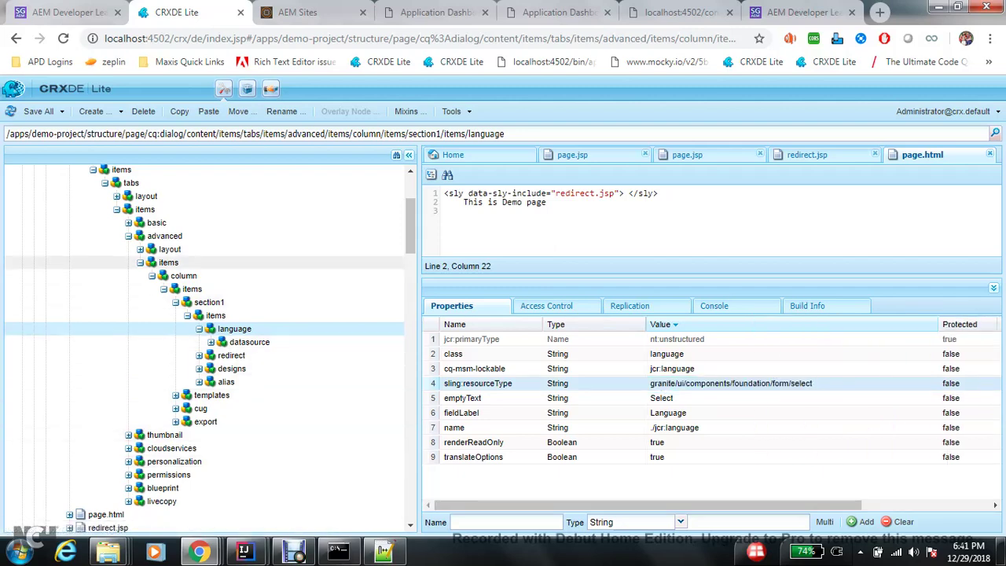
left_click(215, 316)
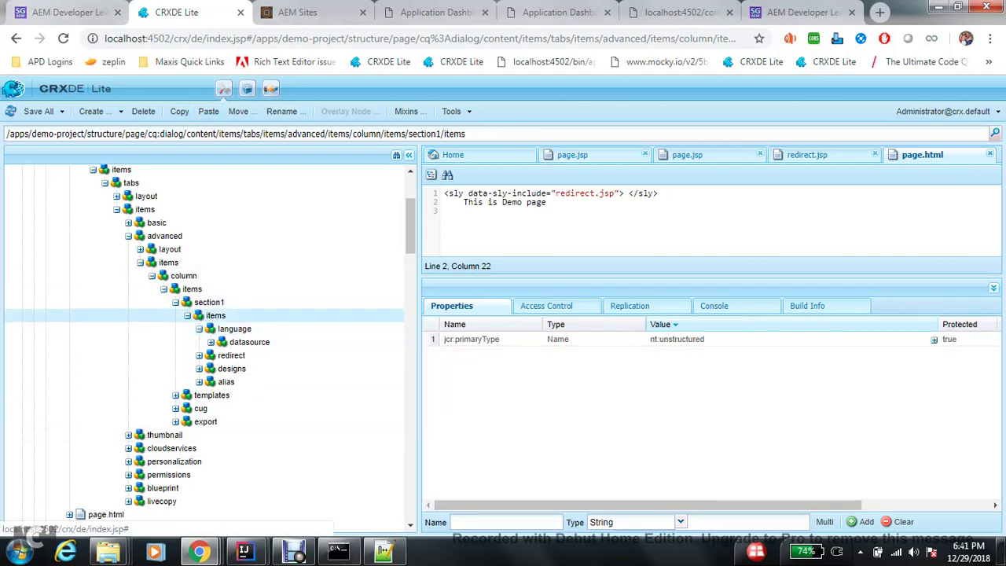
Step: Paste a copy of the language field and delete its class, cq-msm-lockable and emptyText properties
key("ctrl+v")
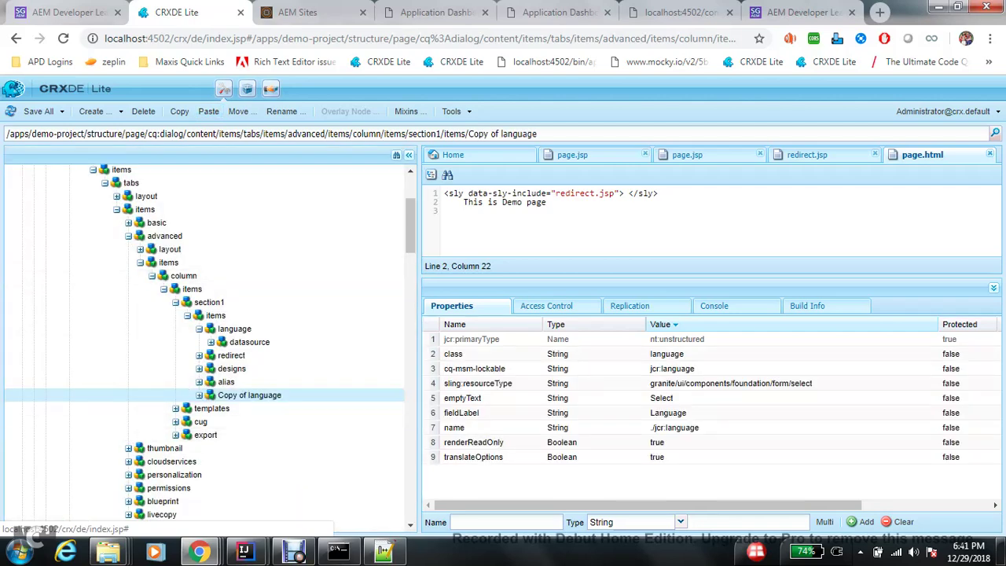
right_click(705, 354)
left_click(722, 370)
right_click(649, 354)
left_click(669, 374)
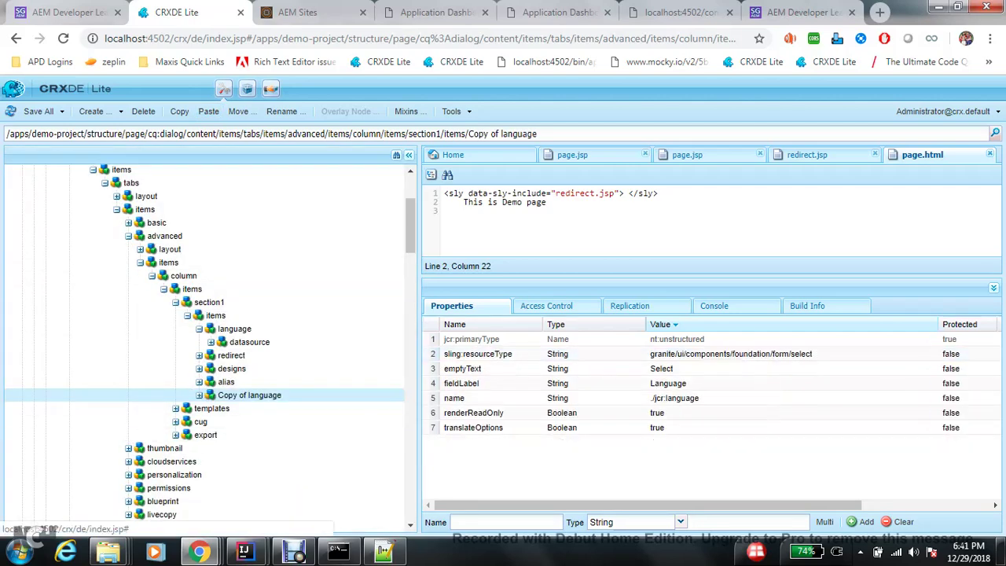
double_click(661, 369)
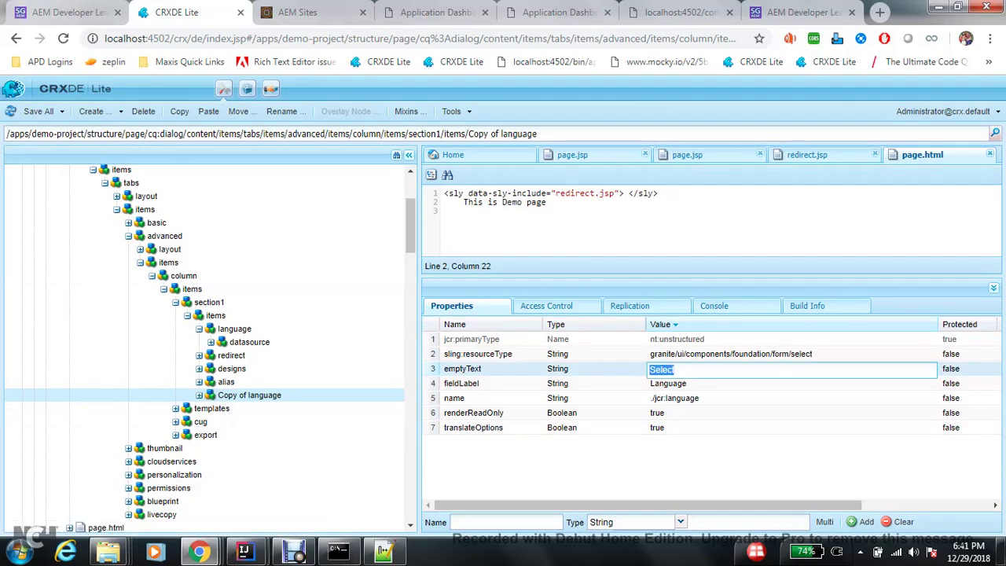
right_click(589, 369)
left_click(617, 385)
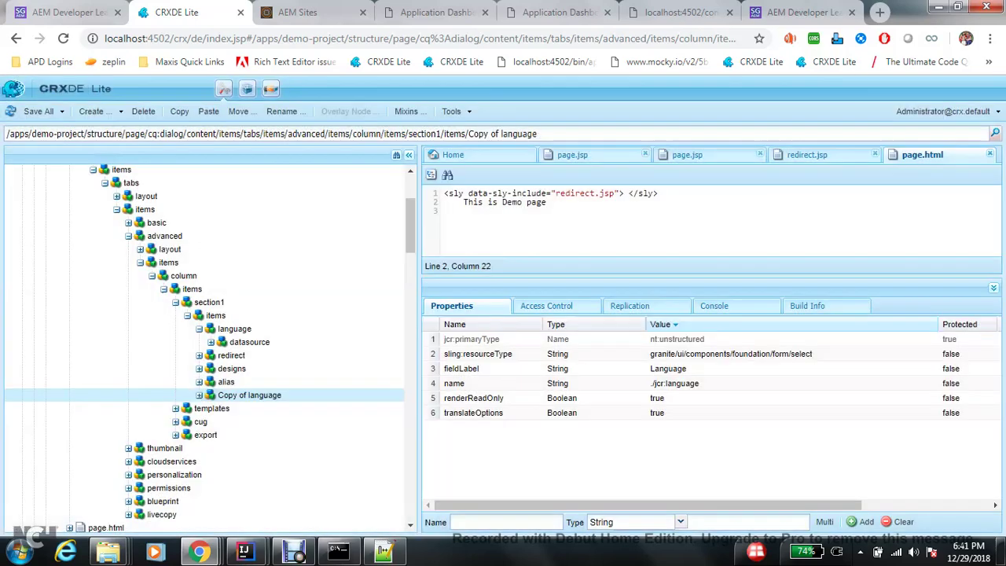
Step: Set the copy's fieldLabel to Redirect Type and name to ./redirectType
double_click(668, 368)
type("Redirect Type")
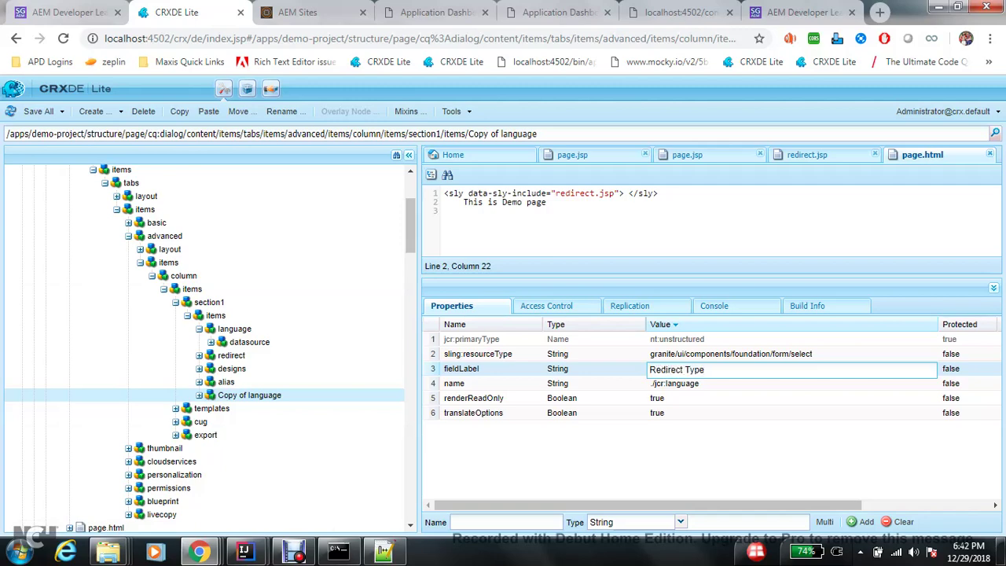
key("ctrl+s")
double_click(676, 384)
key("BackSpace")
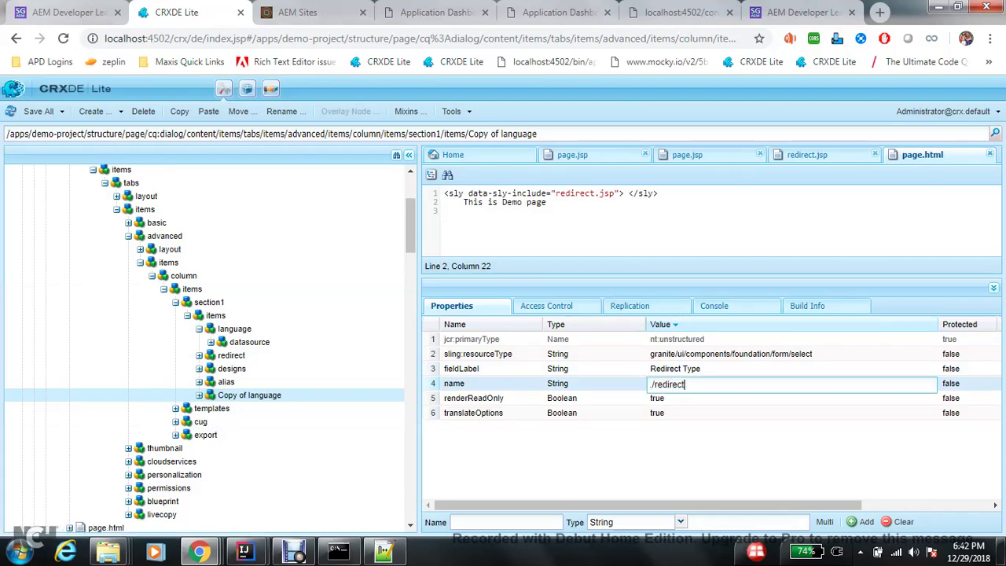
key("Return")
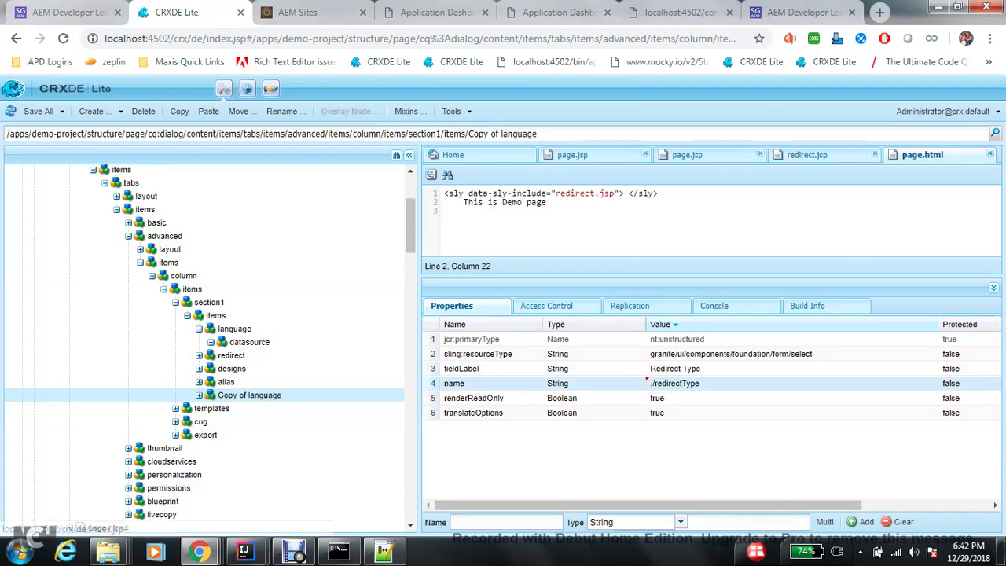
Step: Delete the renderReadOnly and translateOptions properties and save
left_click(582, 398)
left_click(582, 413, "shift")
right_click(584, 410)
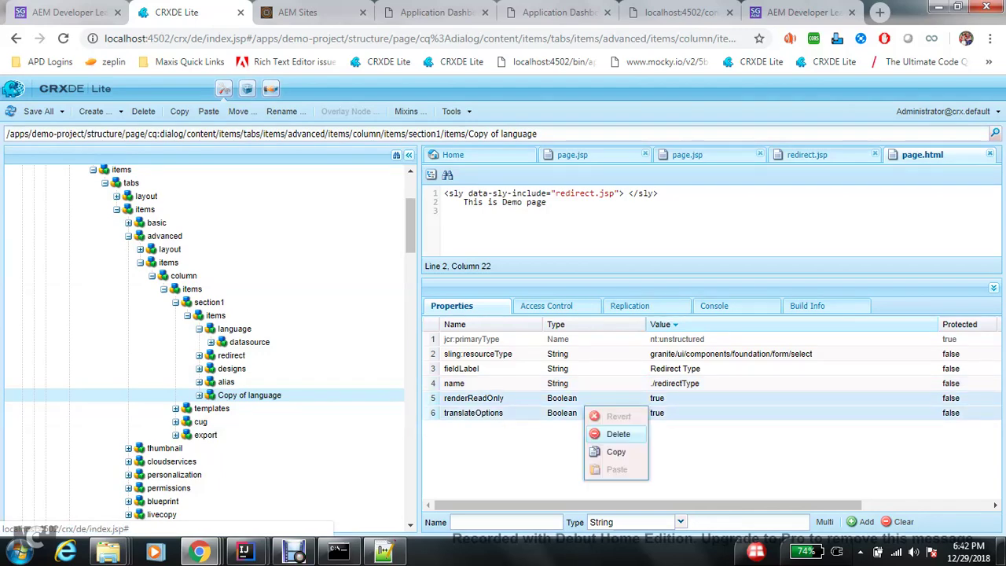
left_click(618, 434)
key("ctrl+s")
Step: Delete the copied datasource node under Copy of language and save
left_click(199, 395)
left_click(250, 408)
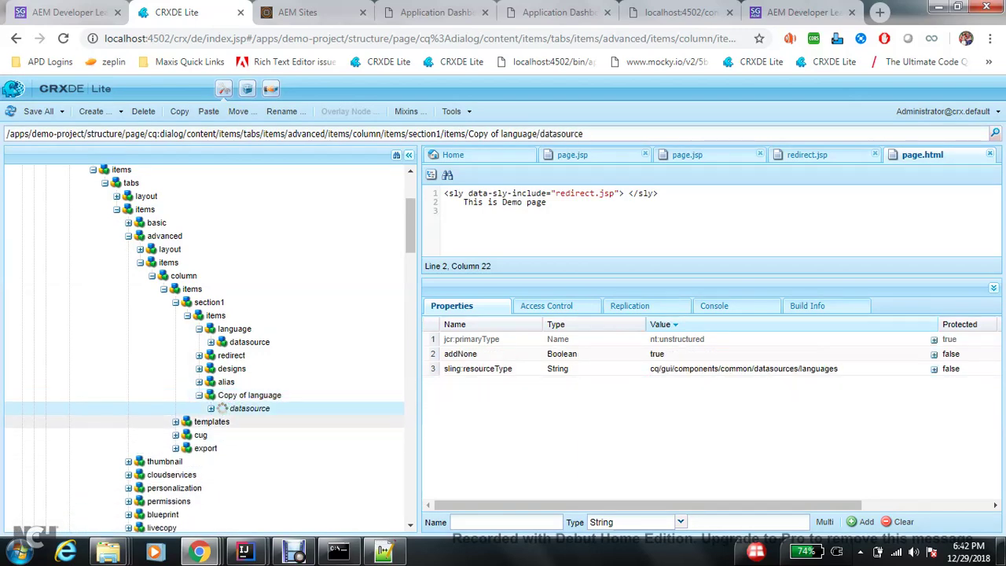
left_click(143, 111)
key("ctrl+s")
right_click(221, 395)
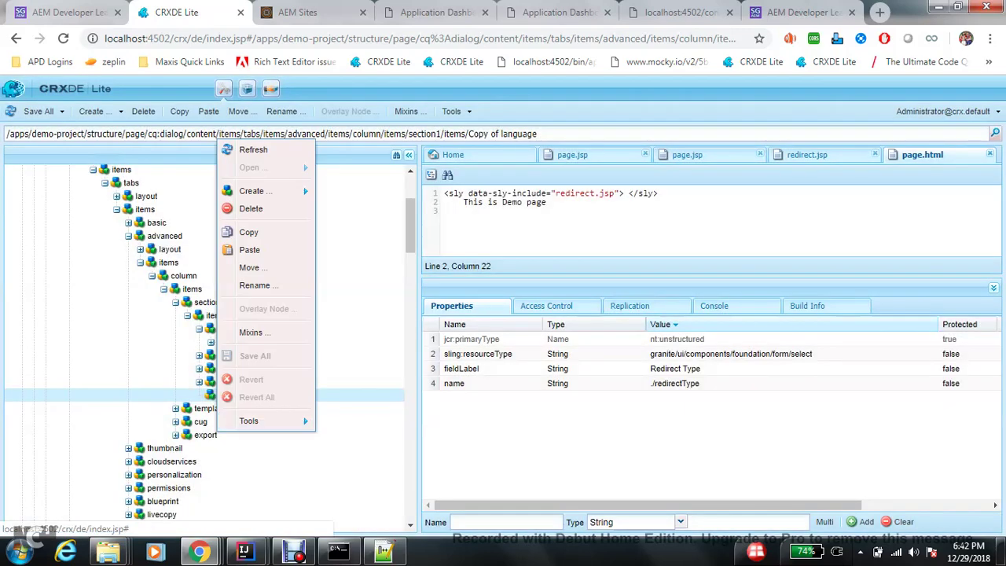
Step: Create an items node under Copy of language and paste the copied node into it
left_click(359, 191)
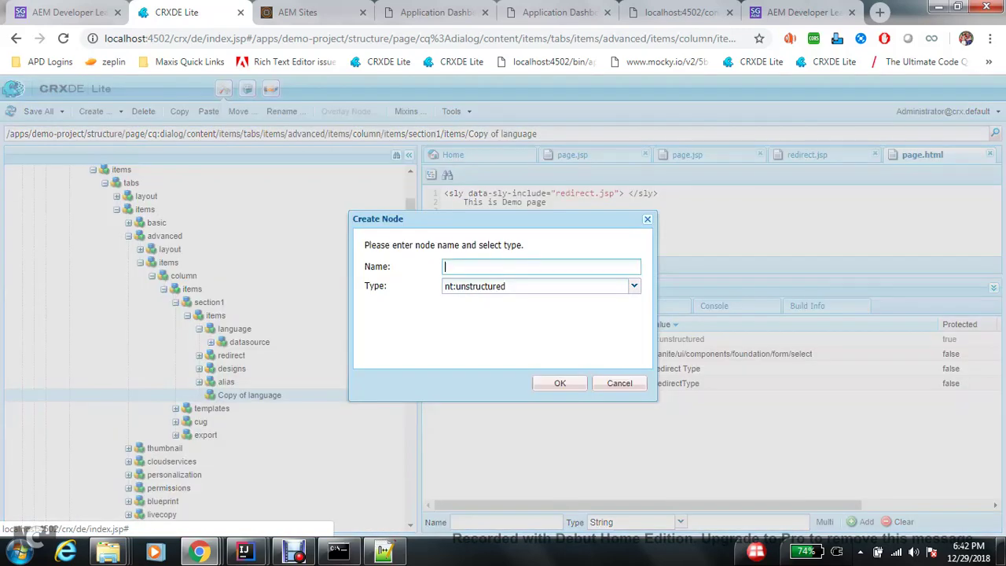
type("items")
key("Return")
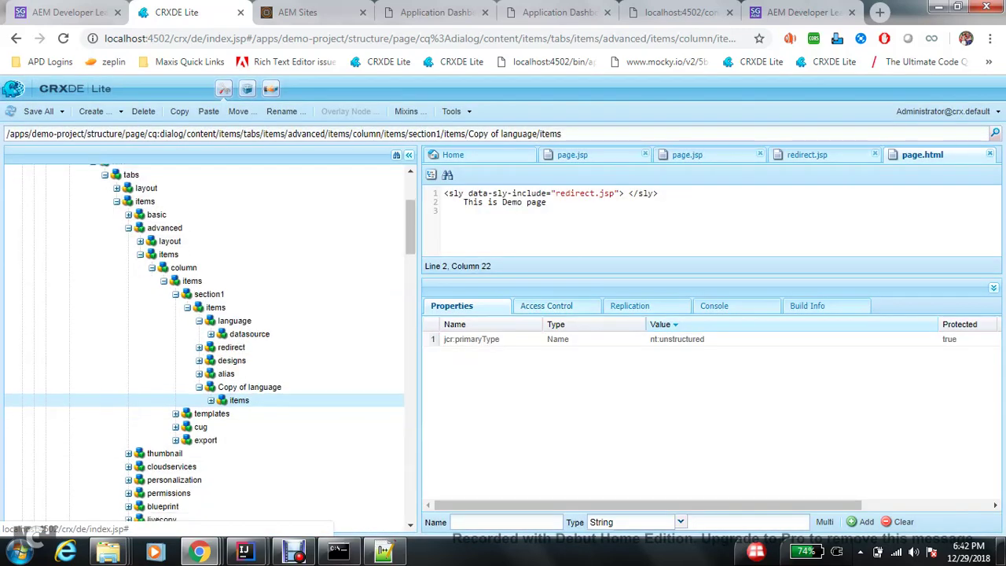
scroll(204, 346, "down", 3)
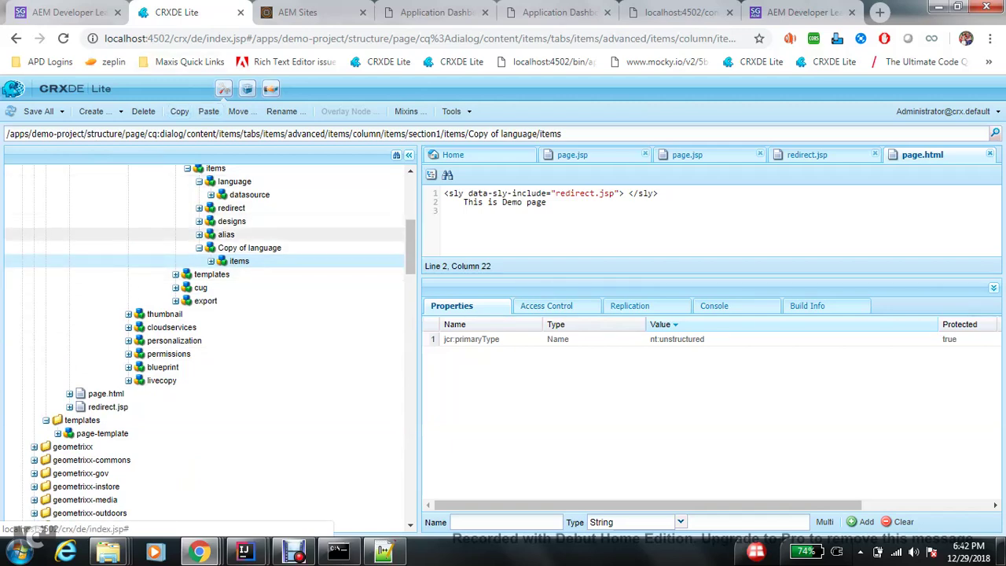
left_click(209, 111)
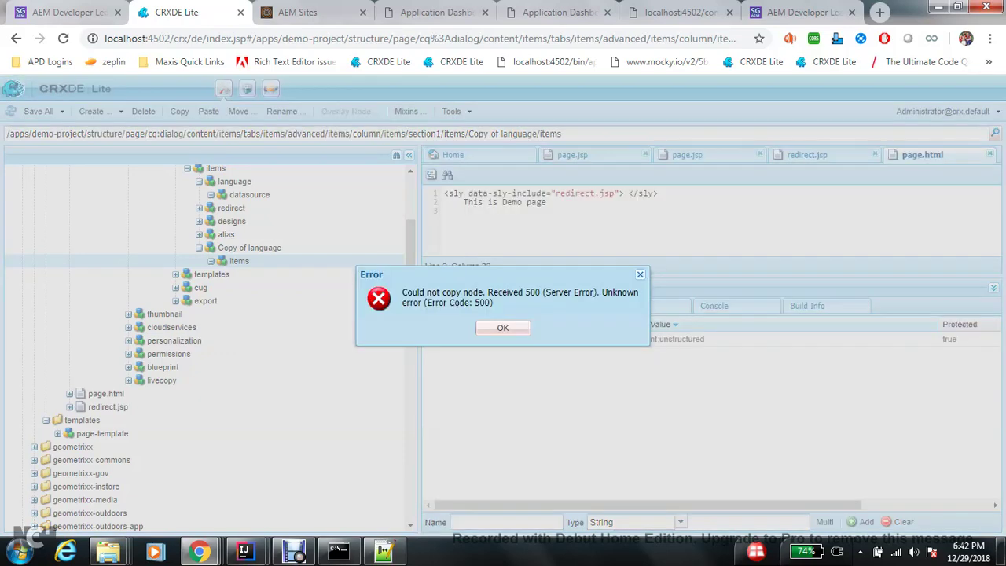
key("Return")
Step: Add a 'temporary 301' option node under items and paste a duplicate of it
right_click(236, 262)
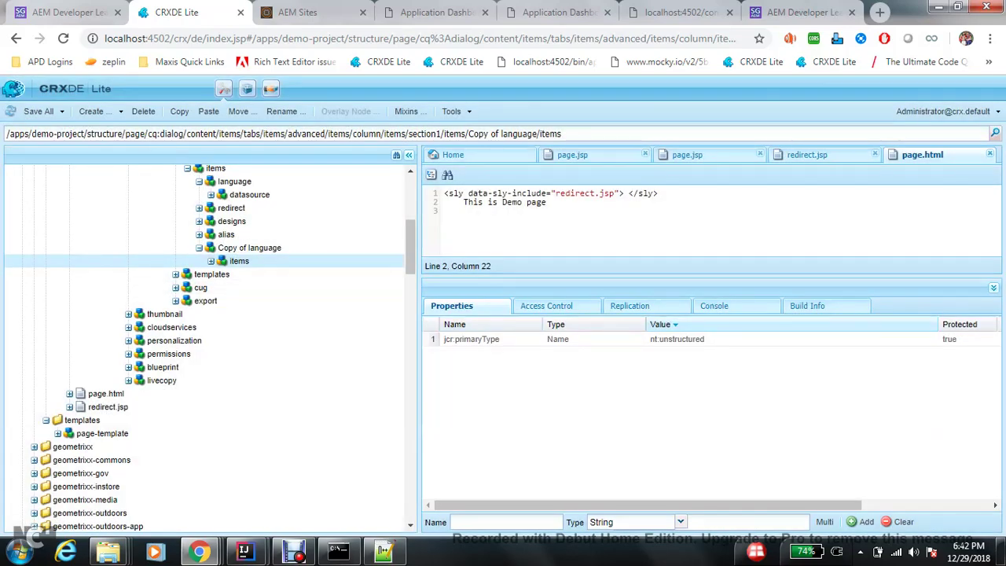
left_click(376, 325)
type("temporary 301")
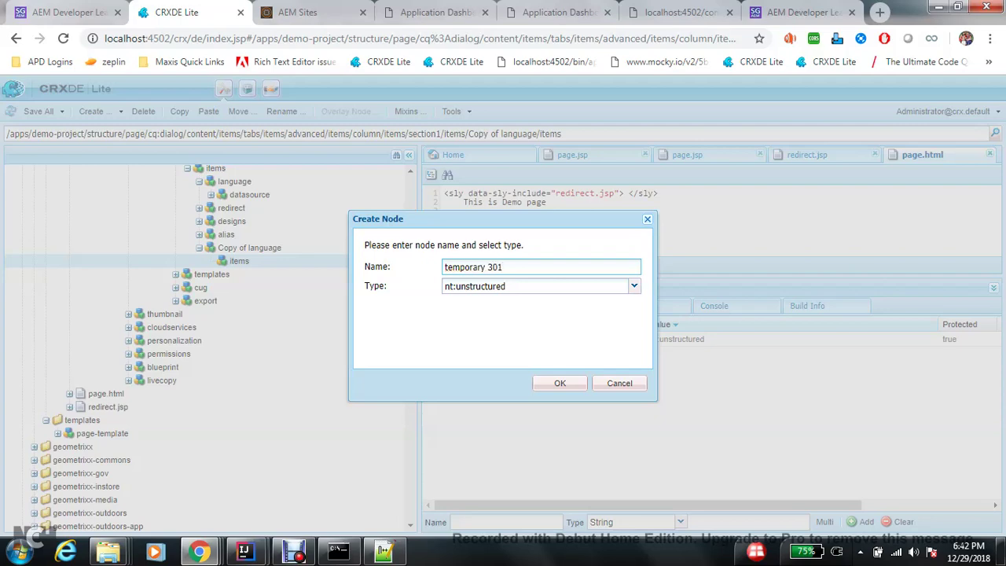
key("Return")
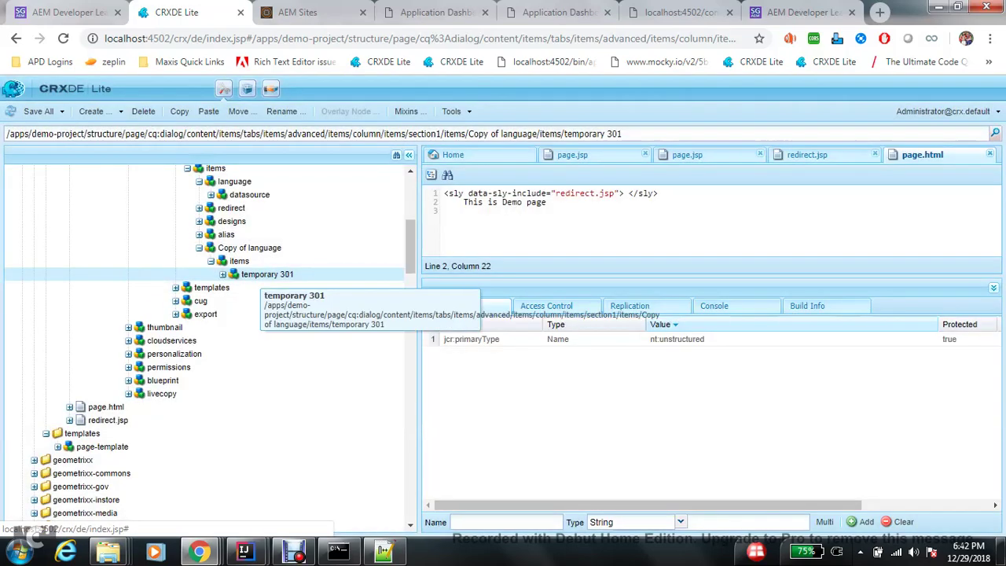
left_click(239, 260)
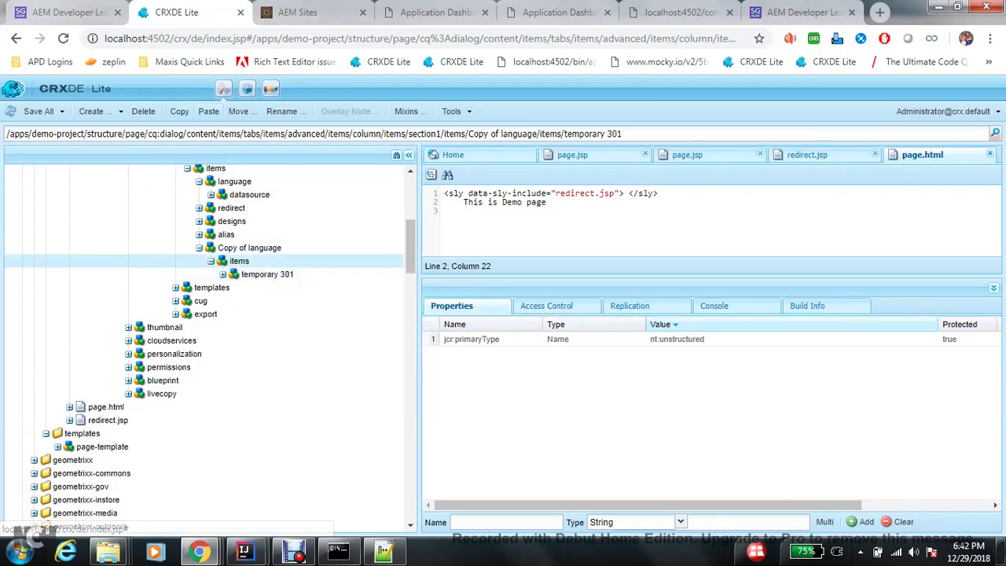
left_click(209, 111)
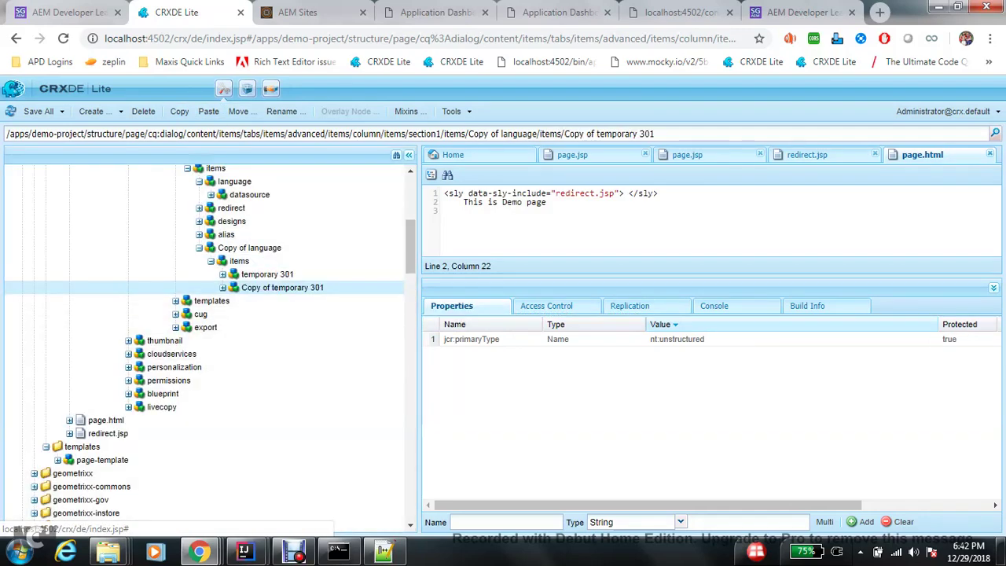
Step: Rename the duplicated option node to 'permanent 302' and bring up the redirects blog post
right_click(246, 290)
left_click(282, 445)
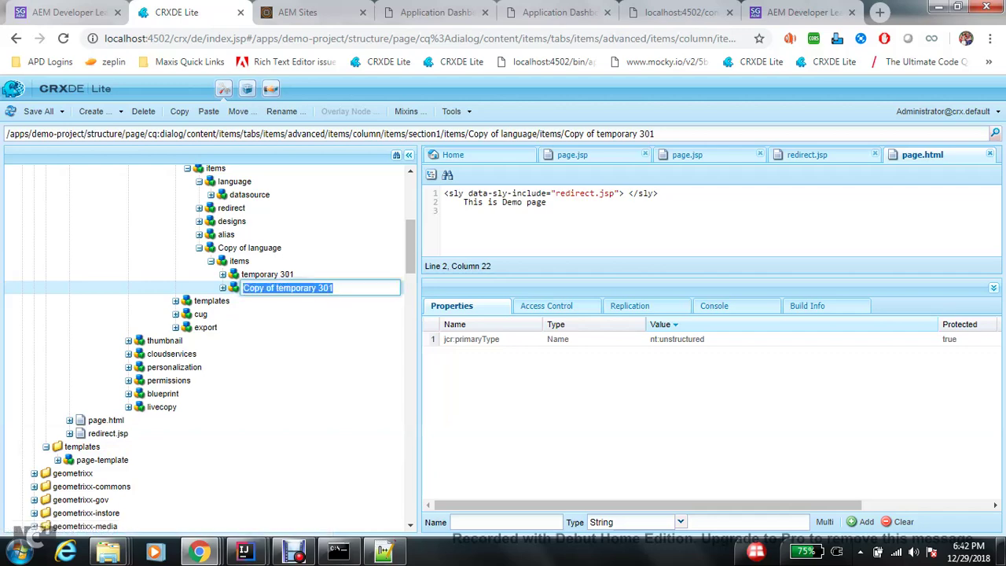
type("permanent 302")
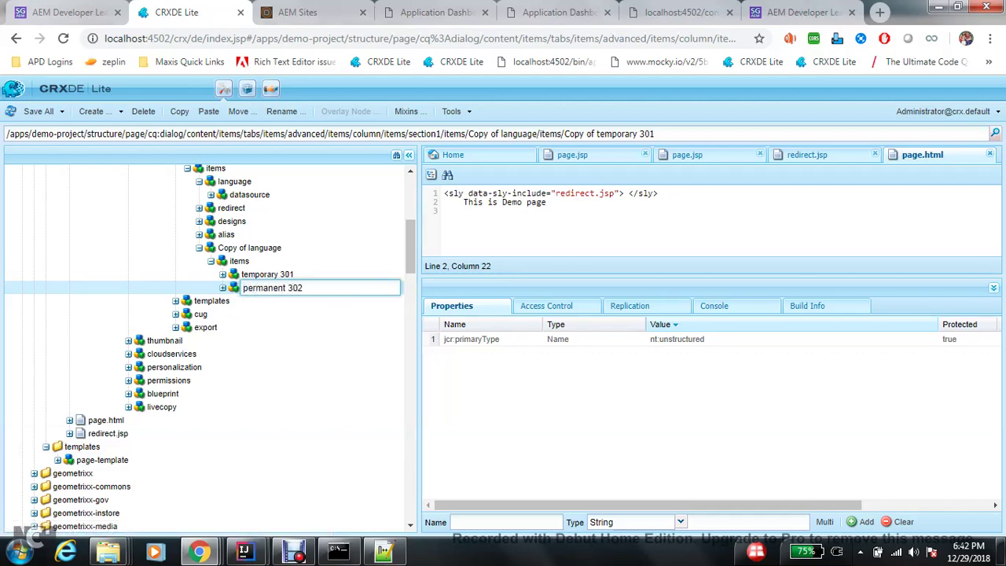
key("Return")
key("Up")
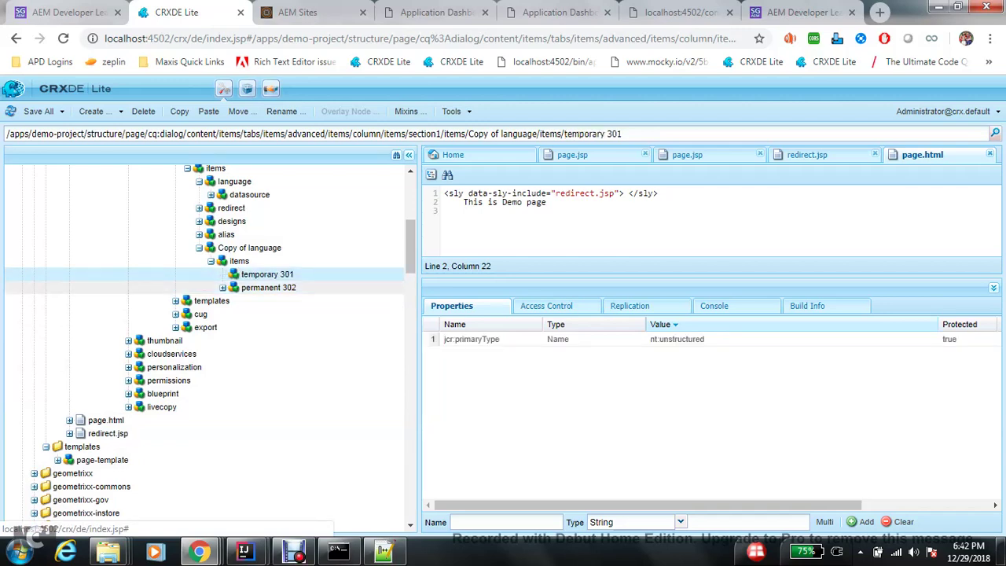
key("Down")
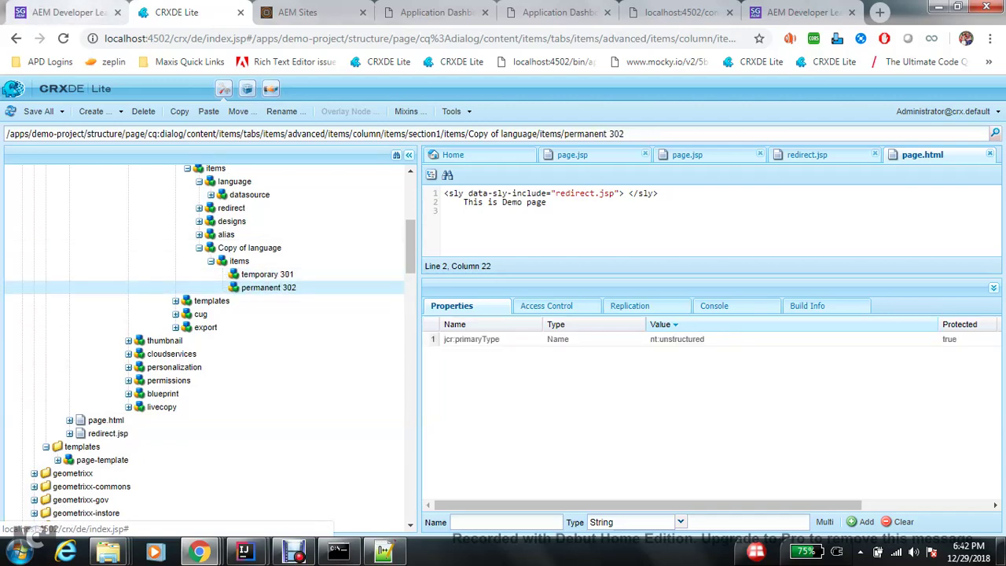
key("ctrl+shift+Tab")
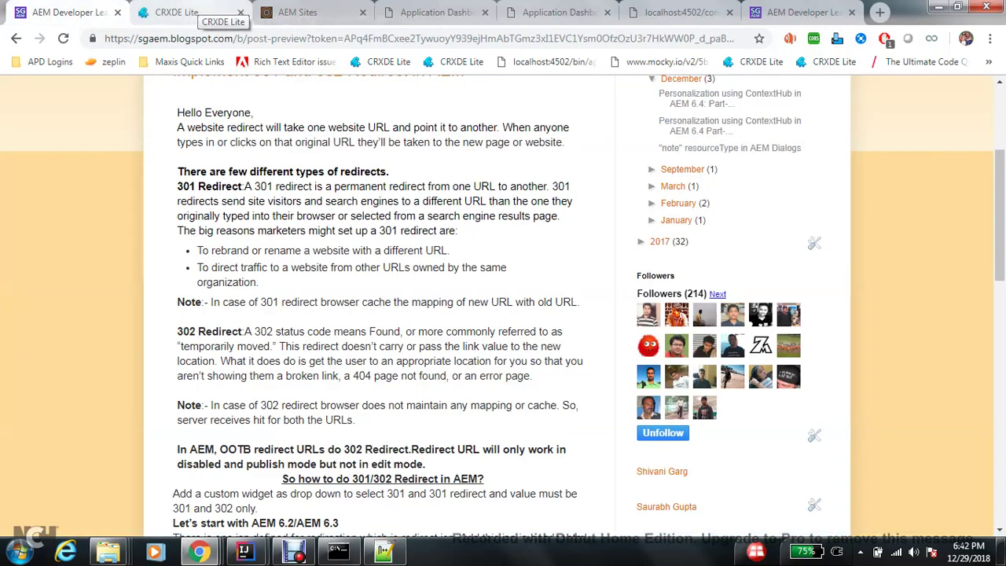
Step: Rename the option nodes to 'permanent301' and 'temp 302'
left_click(185, 13)
right_click(268, 275)
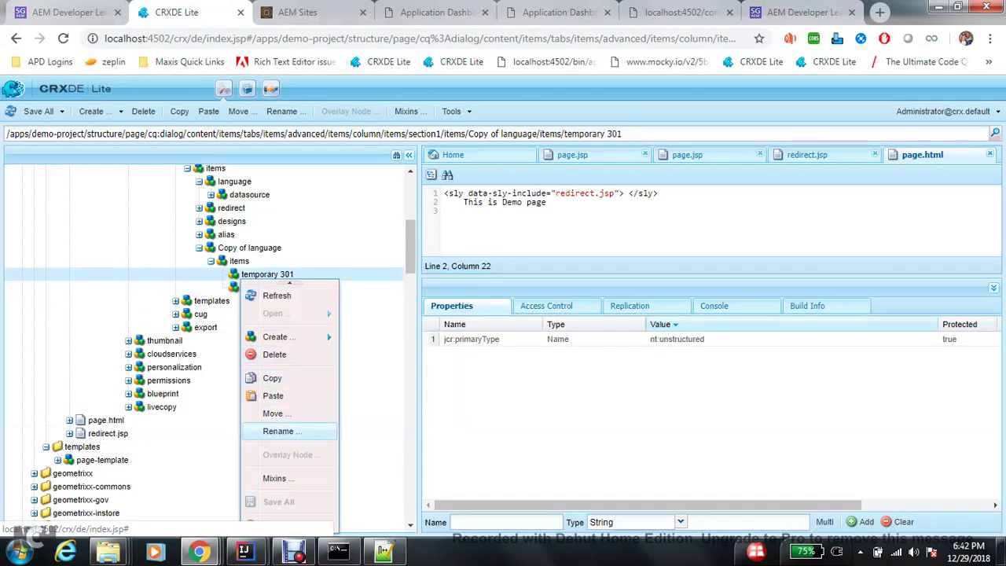
left_click(283, 431)
double_click(264, 275)
type("permanent301")
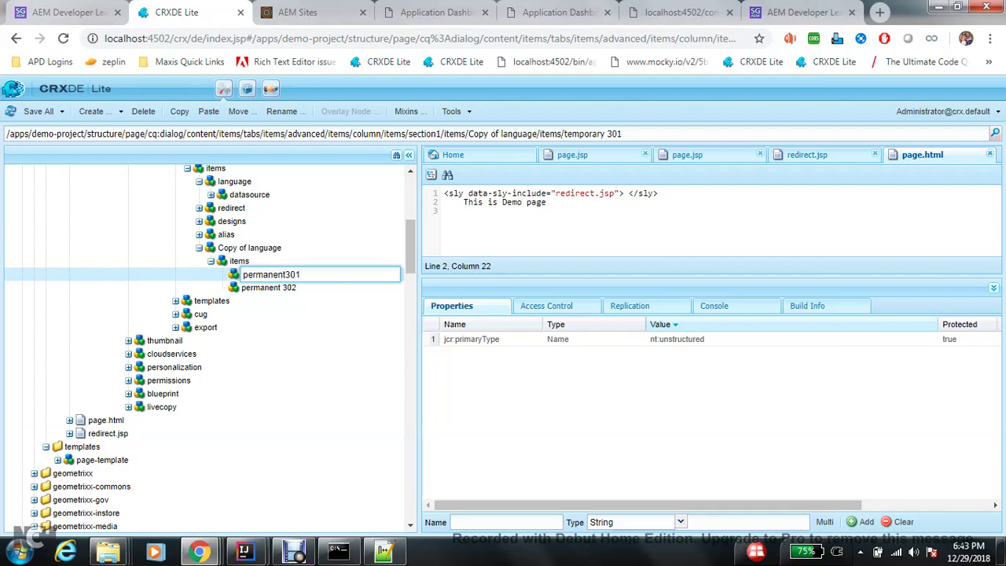
key("Return")
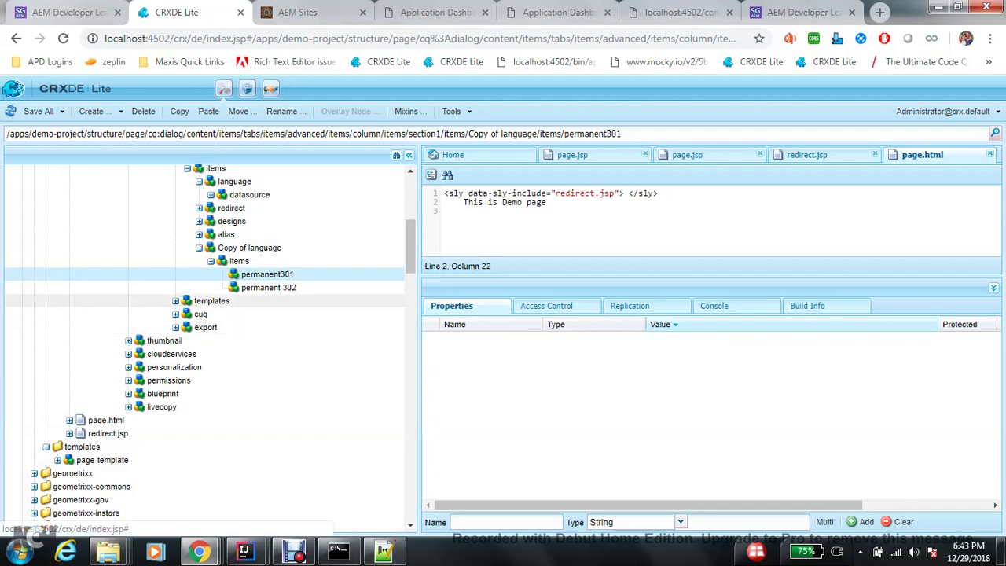
left_click(259, 288)
right_click(244, 290)
left_click(282, 445)
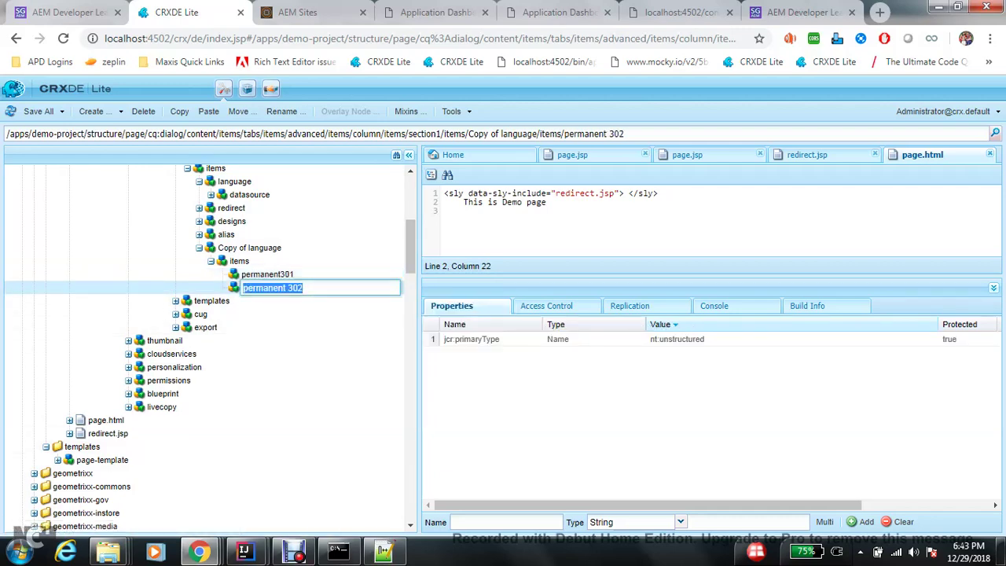
type("temp")
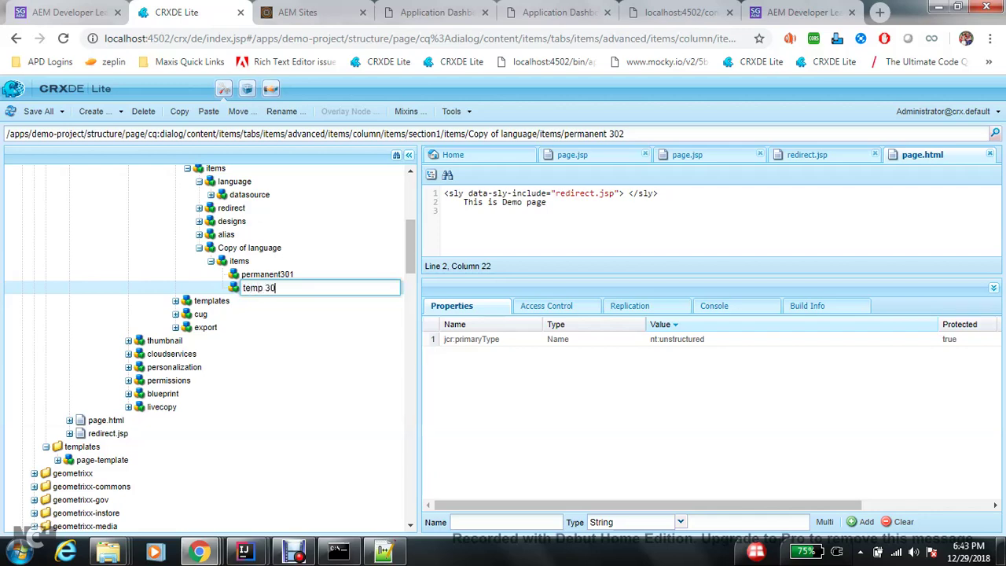
type("2")
key("Return")
Step: Give permanent301 String properties text and value, both set to 301
left_click(268, 275)
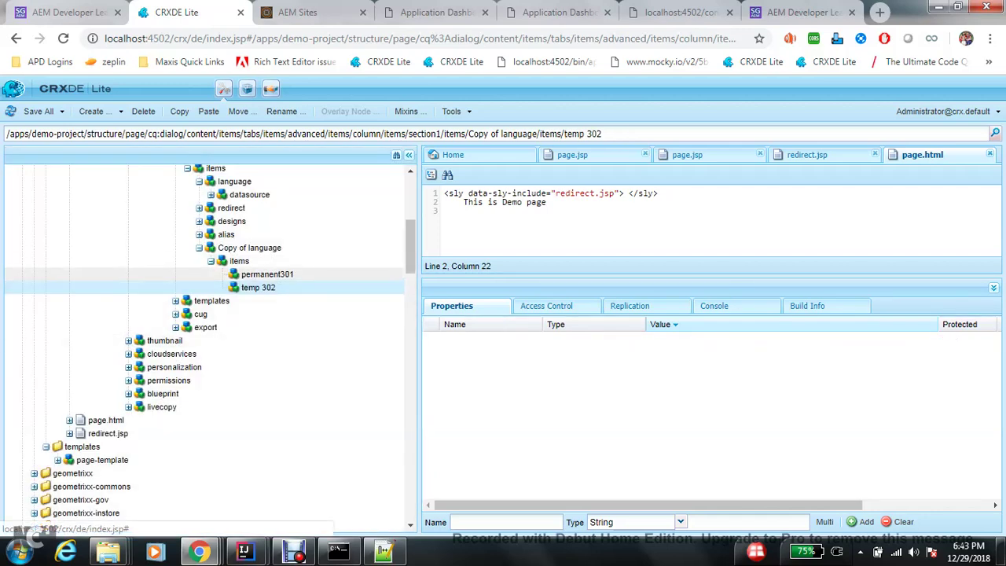
type("text")
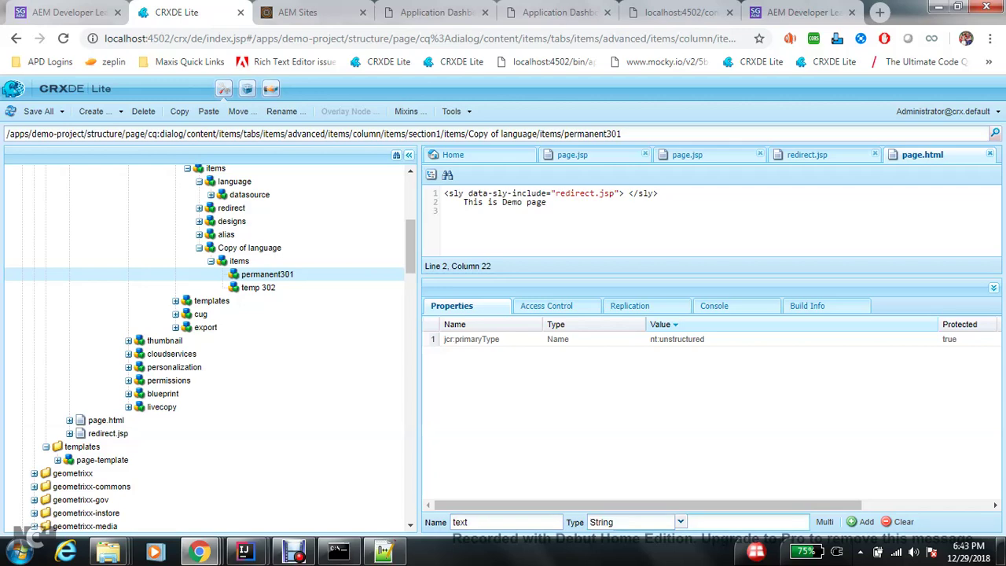
type("301")
key("Return")
type("value")
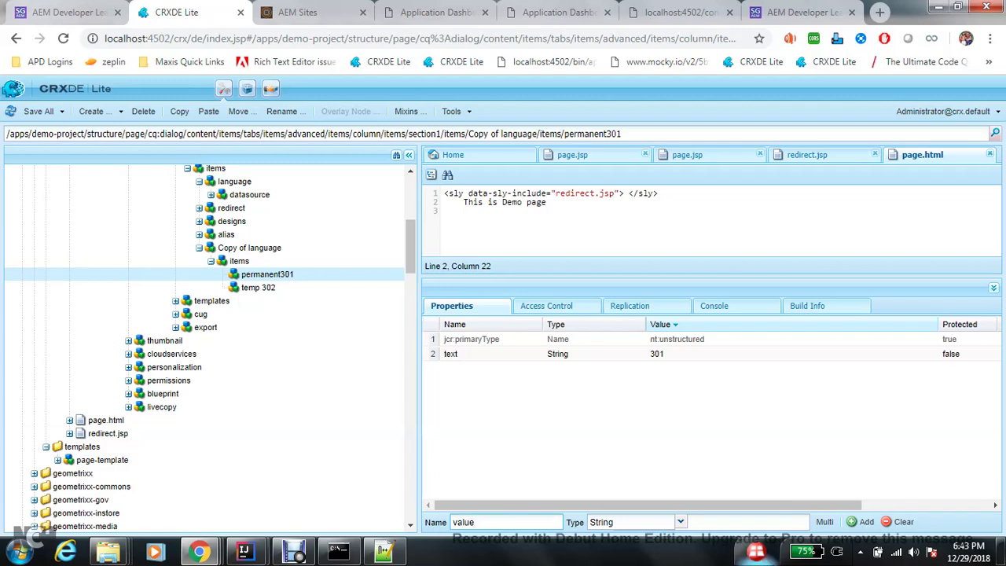
type("301")
key("Return")
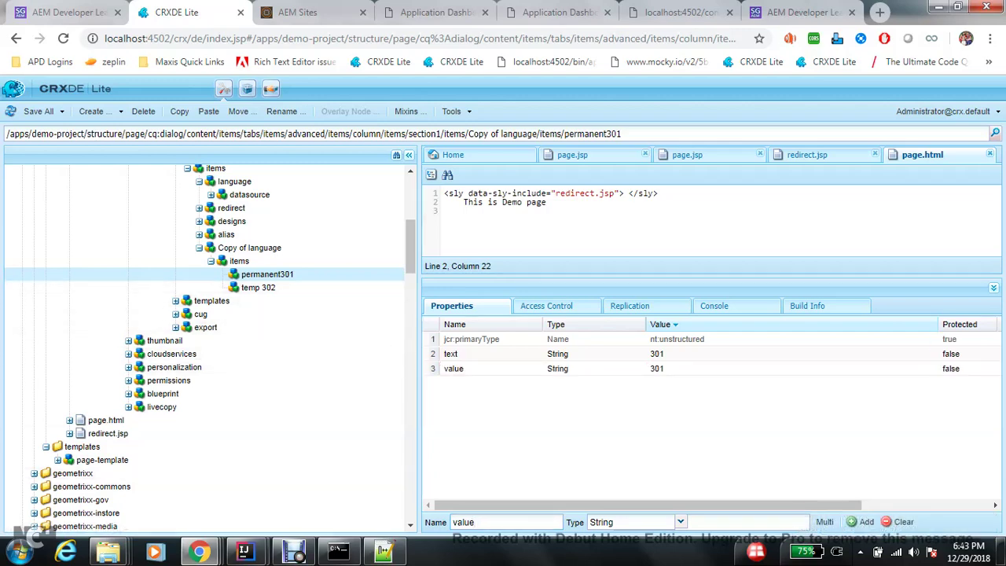
Step: Copy the text and value properties to temp 302, change both to 302, and save all
right_click(510, 364)
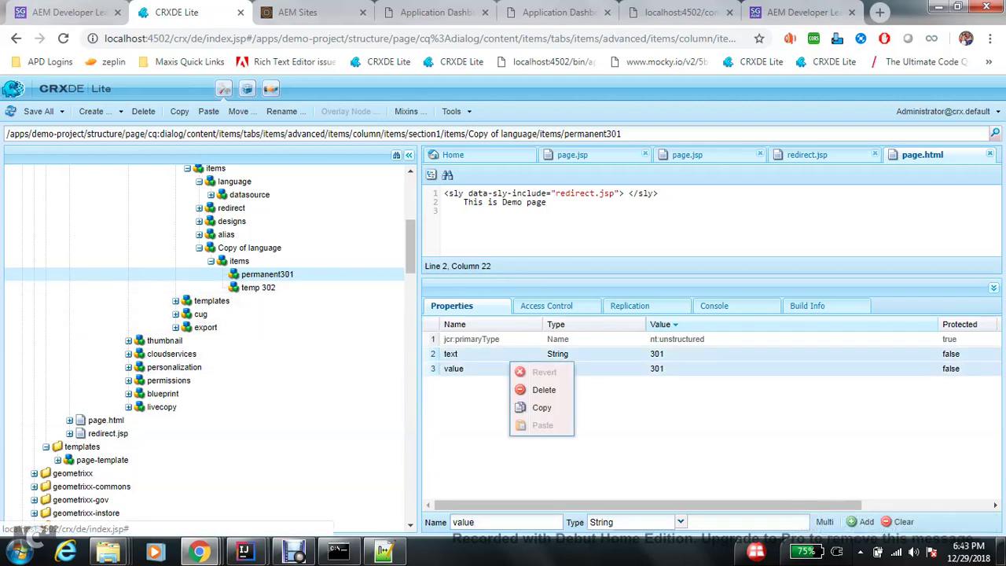
left_click(258, 287)
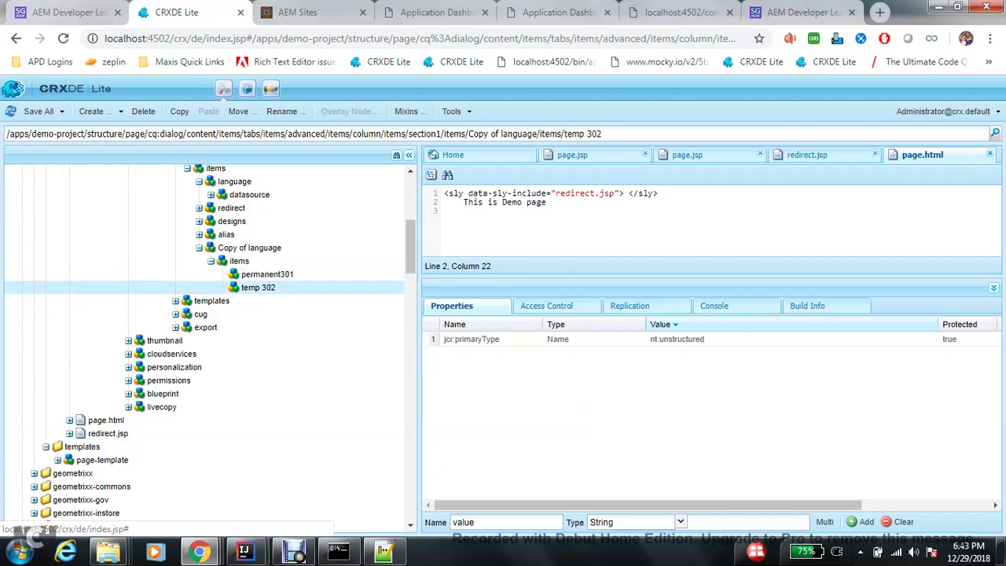
right_click(559, 334)
left_click(570, 396)
double_click(657, 354)
key("BackSpace")
type("2")
key("Return")
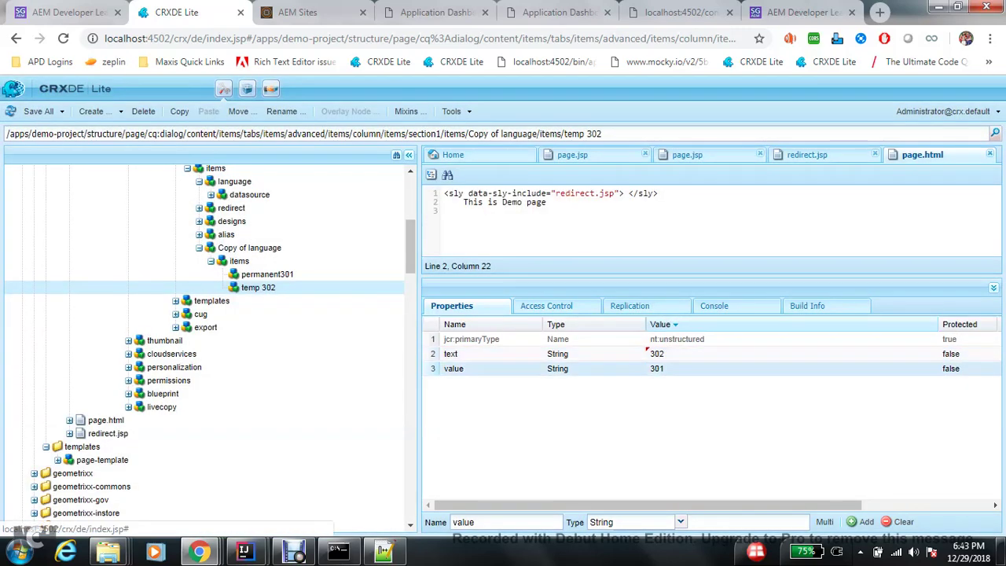
key("Return")
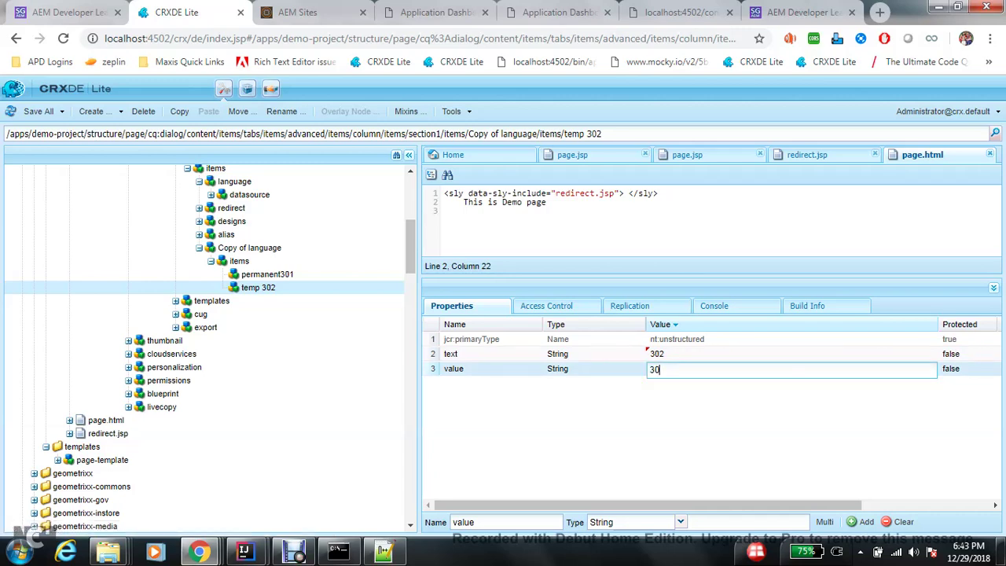
type("2")
key("Return")
key("ctrl+s")
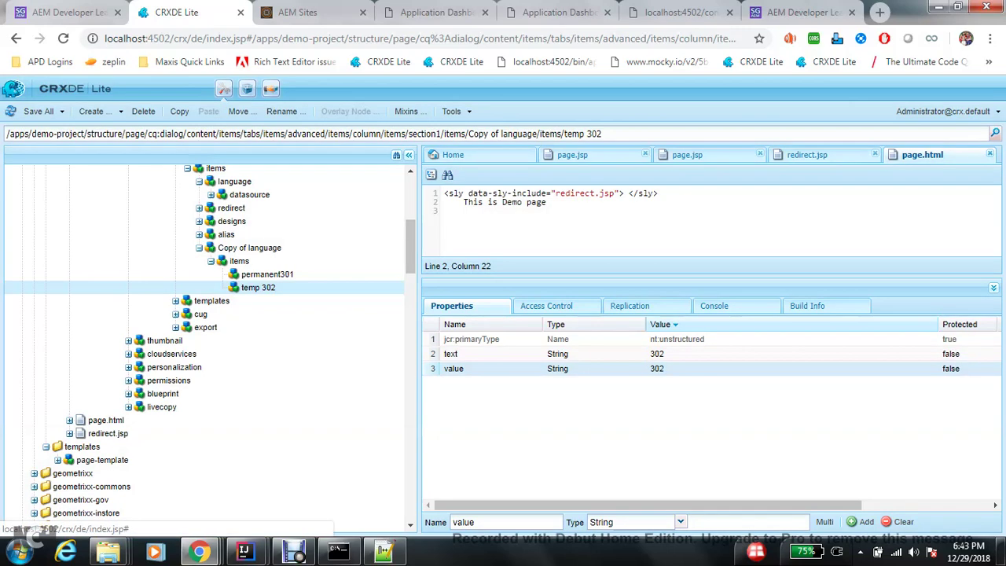
Step: Open the Demo page from the Sites console in a new Page Editor tab, then cycle through the open tabs
key("ctrl+Tab")
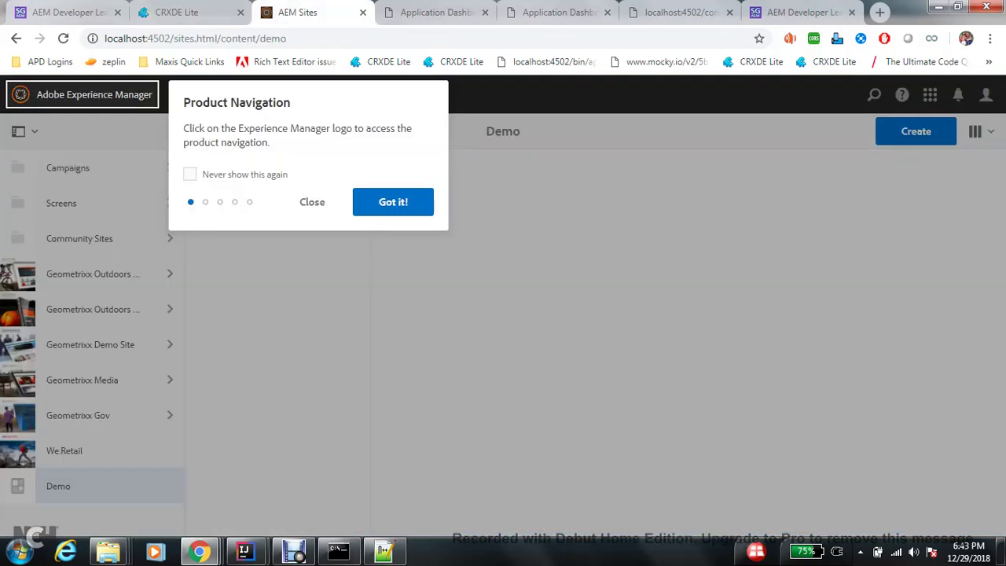
key("ctrl+Tab")
key("ctrl+shift+Tab")
key("Escape")
left_click(18, 486)
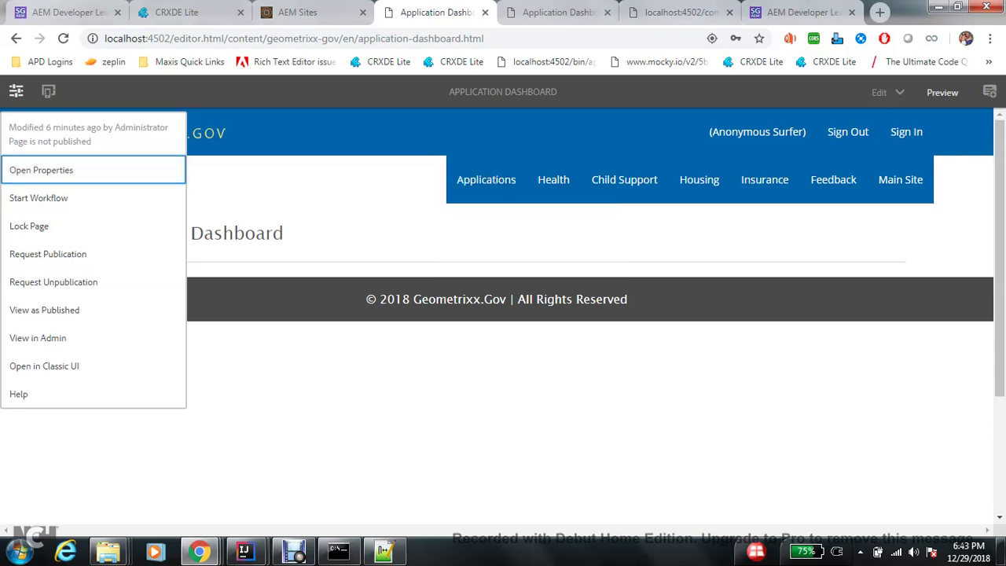
key("ctrl+shift+Tab")
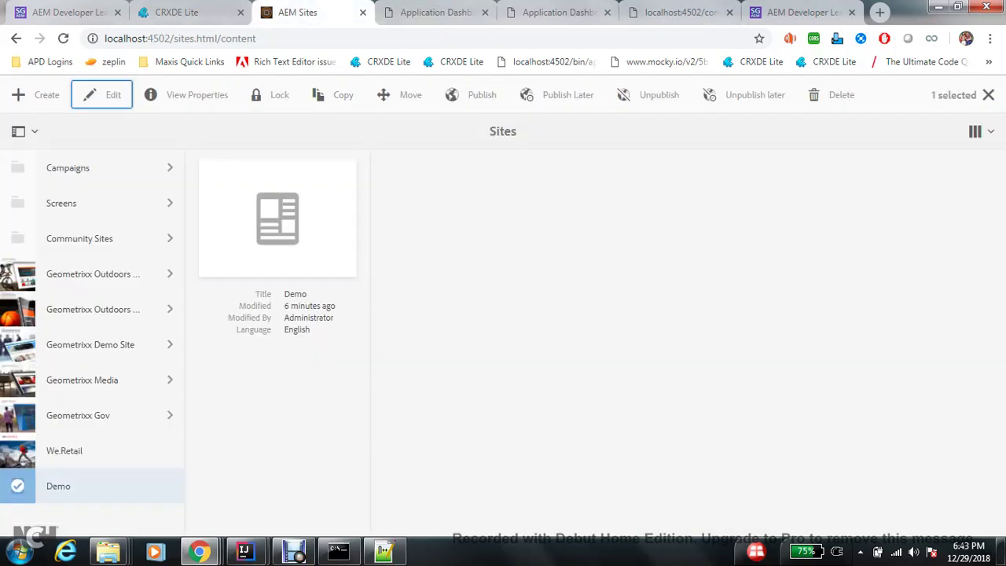
key("ctrl+Tab")
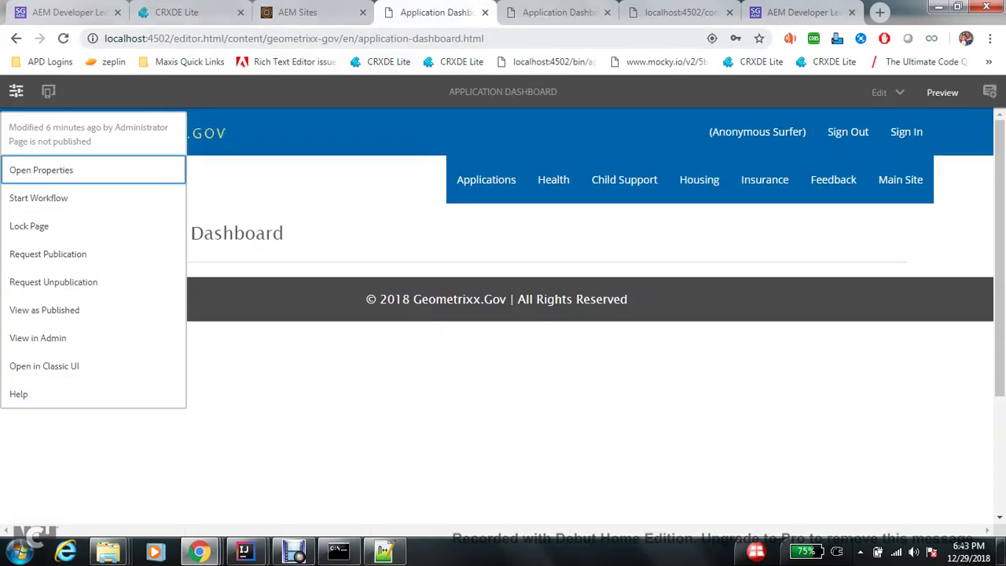
key("ctrl+Tab")
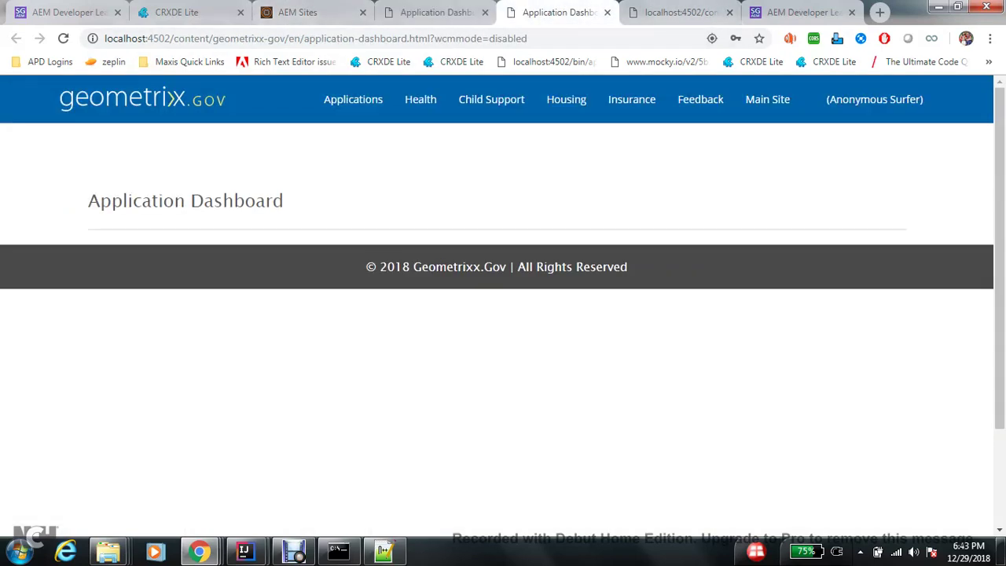
key("ctrl+shift+Tab")
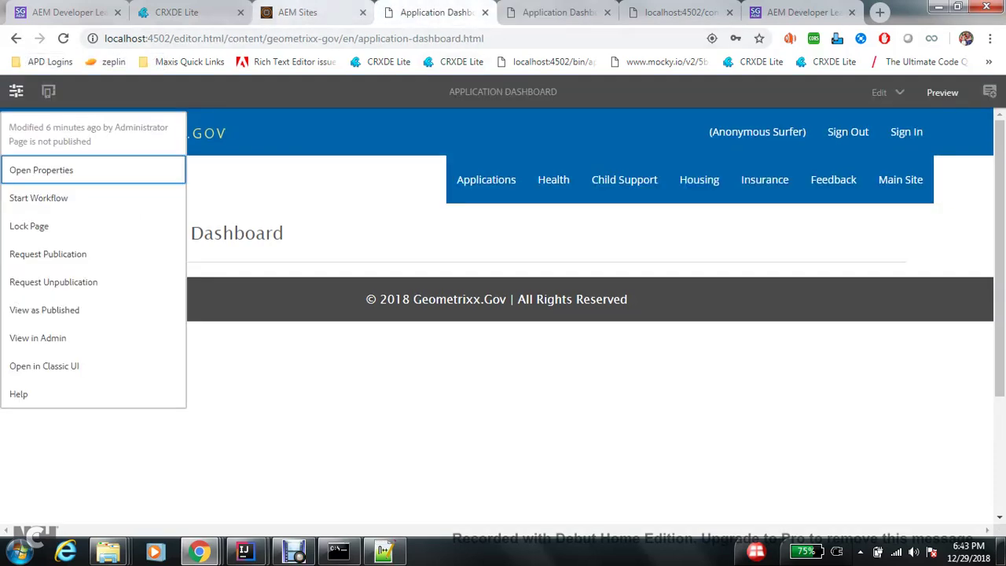
key("ctrl+shift+Tab")
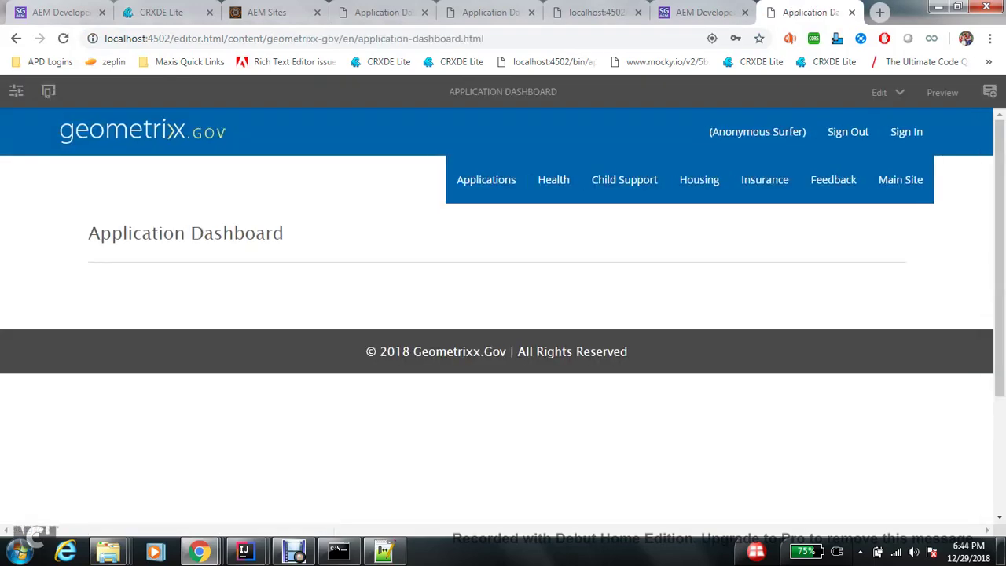
Step: Open redirect.jsp in the code editor with a widened source view
left_click(161, 12)
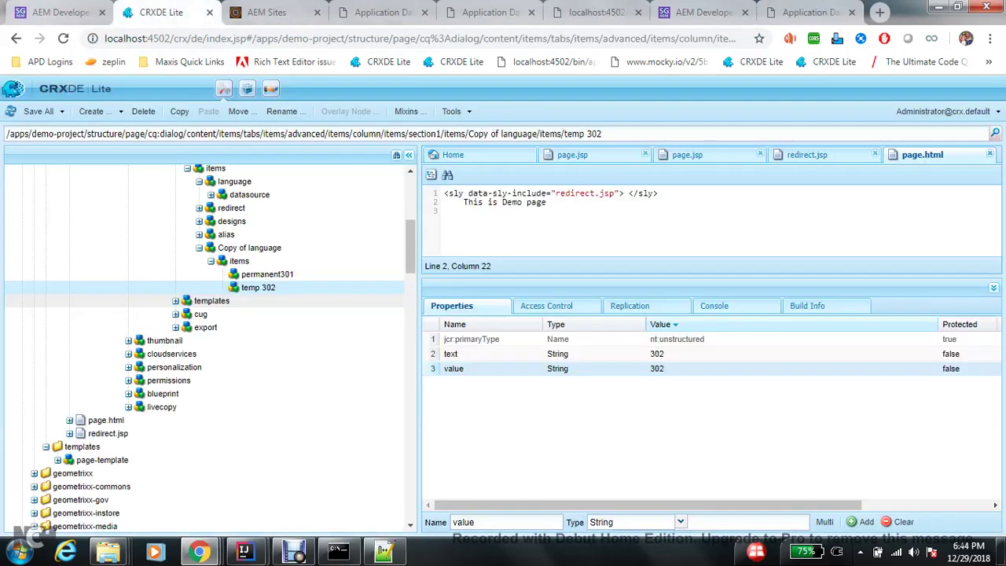
scroll(205, 346, "up", 1)
scroll(205, 346, "up", 2)
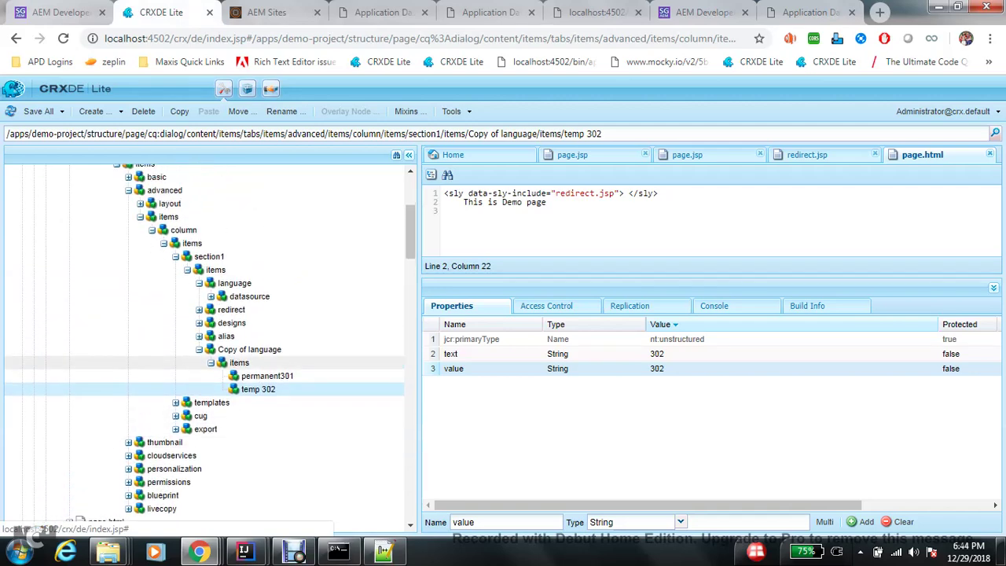
scroll(205, 346, "up", 3)
scroll(205, 346, "down", 5)
scroll(204, 346, "down", 2)
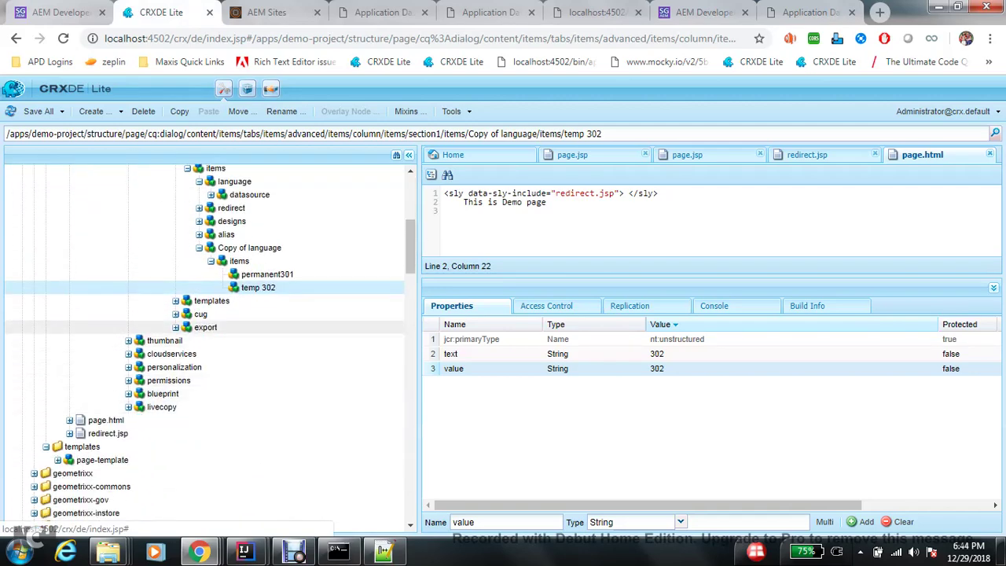
scroll(204, 346, "up", 2)
scroll(205, 346, "up", 5)
scroll(205, 346, "down", 4)
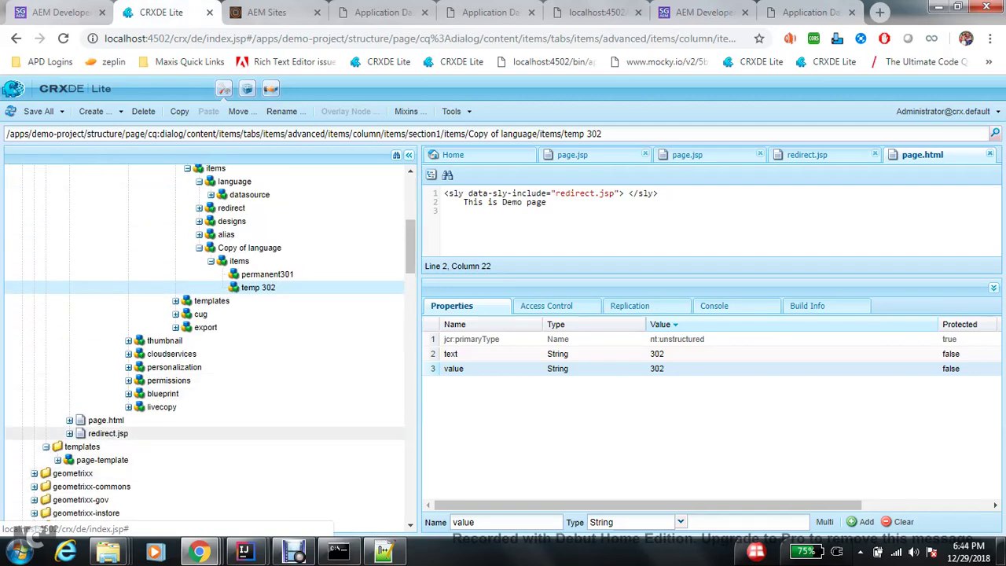
double_click(108, 433)
left_click(994, 288)
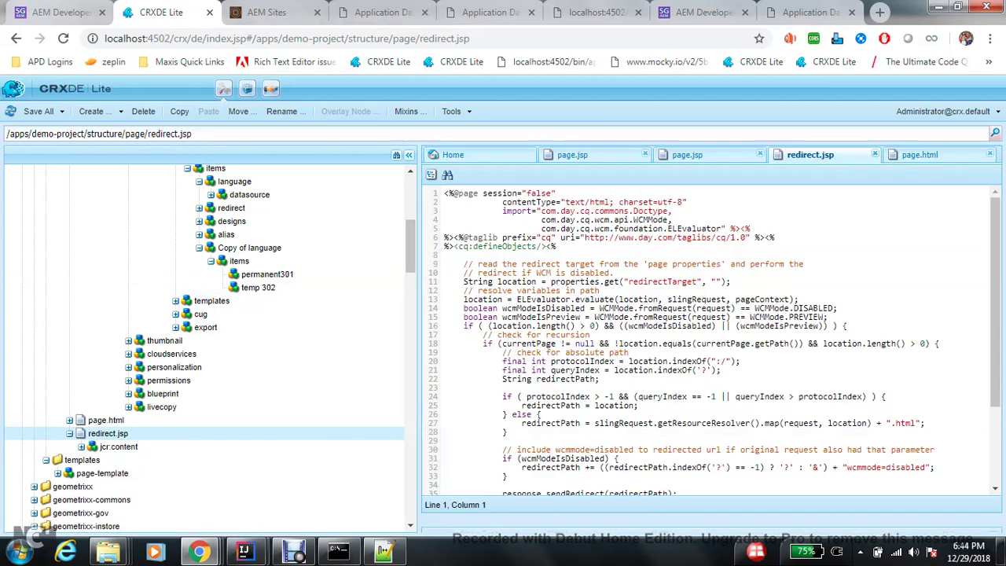
scroll(205, 346, "up", 10)
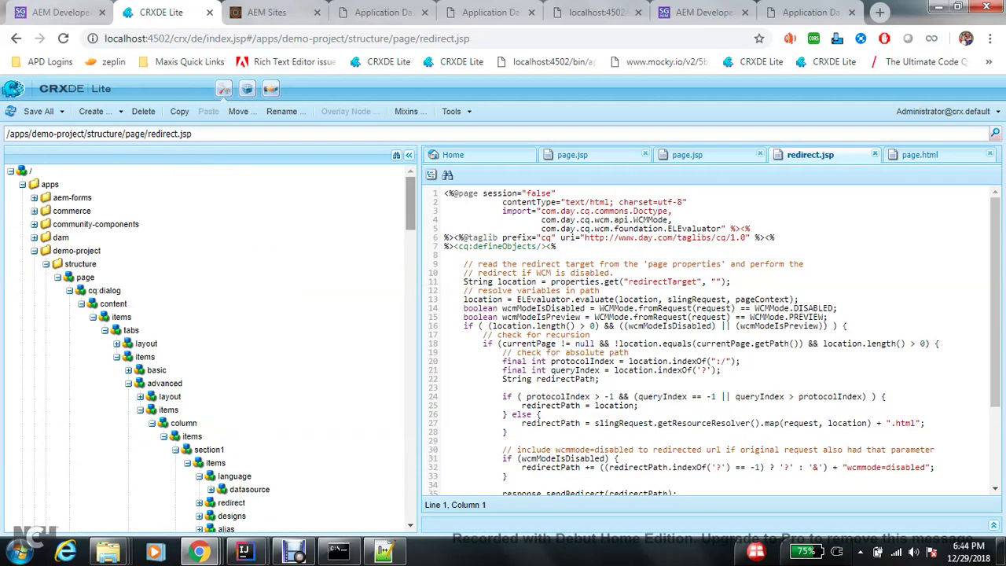
left_click_drag(417, 330, 148, 331)
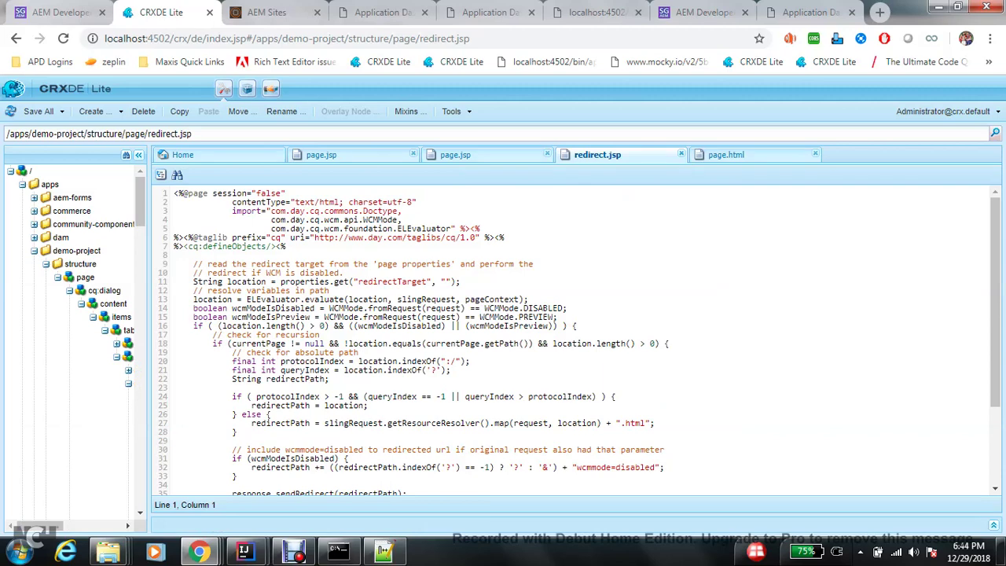
Step: Delete the wcmModeIsPreview check and its operator from line 16, then save
left_click_drag(470, 326, 549, 326)
key("BackSpace")
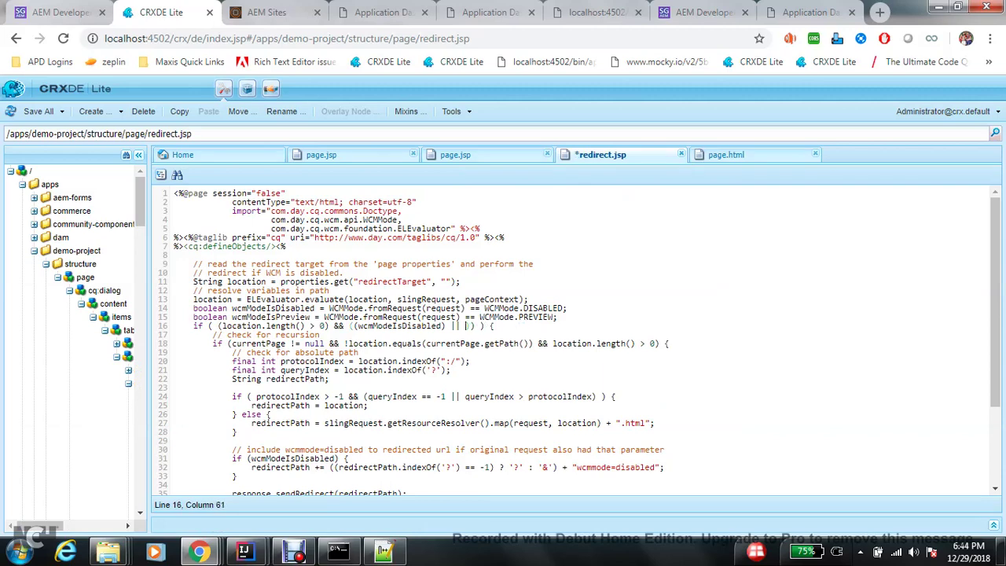
key("BackSpace")
key("BackSpace")
key("BackSpace")
key("BackSpace")
key("BackSpace")
key("ctrl+s")
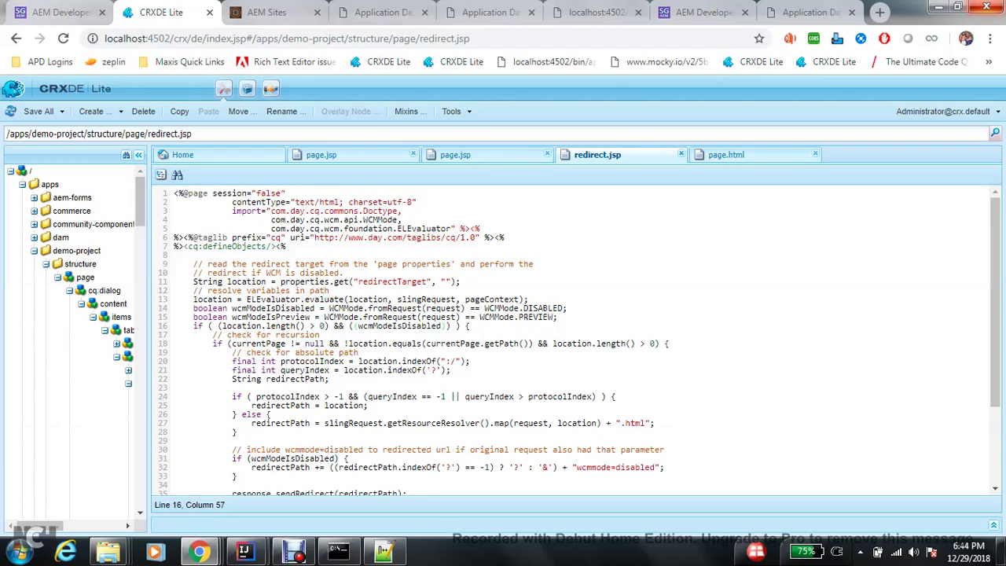
Step: Open the Demo page's properties on the Advanced tab from the page editor
left_click(268, 12)
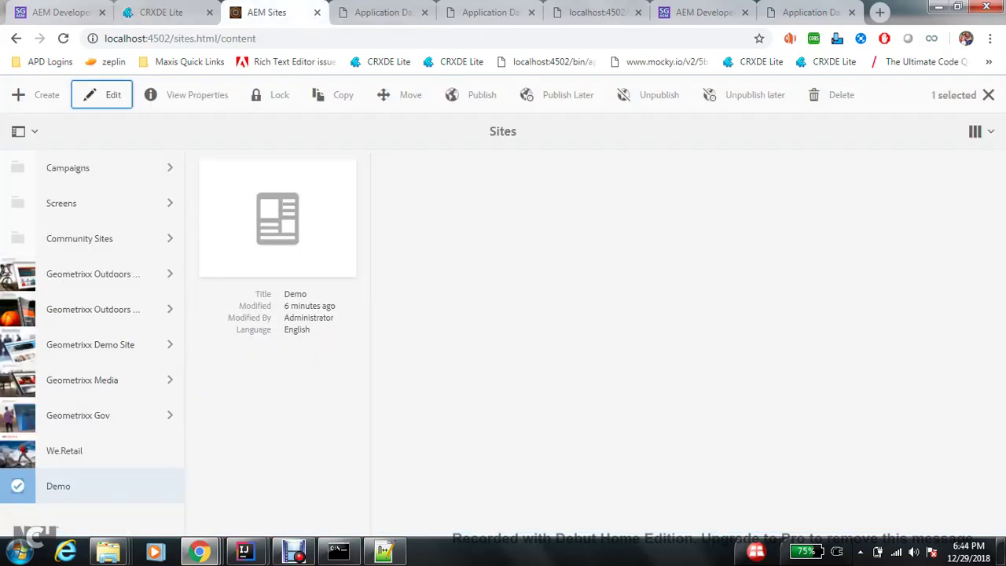
left_click(102, 94)
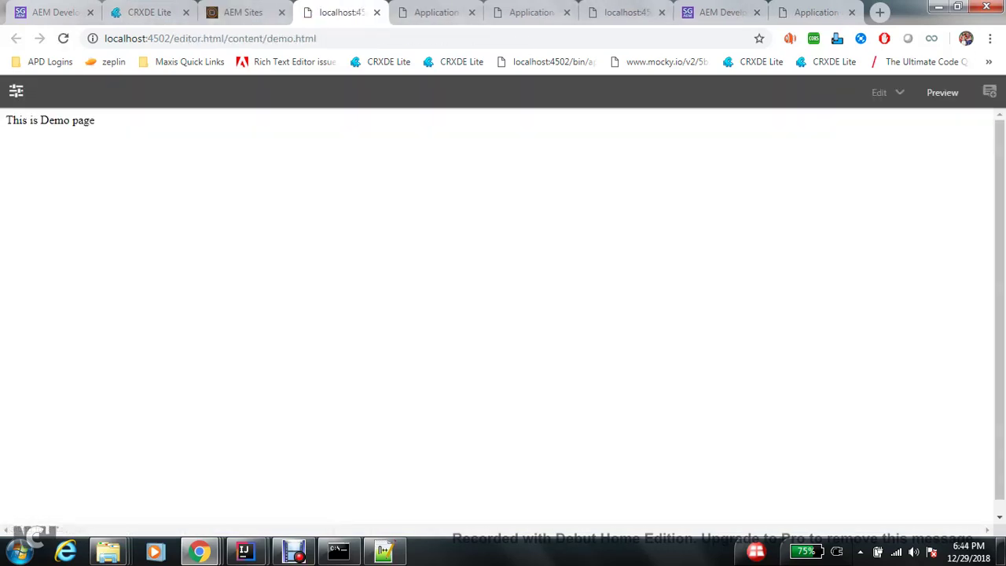
left_click(16, 90)
left_click(39, 168)
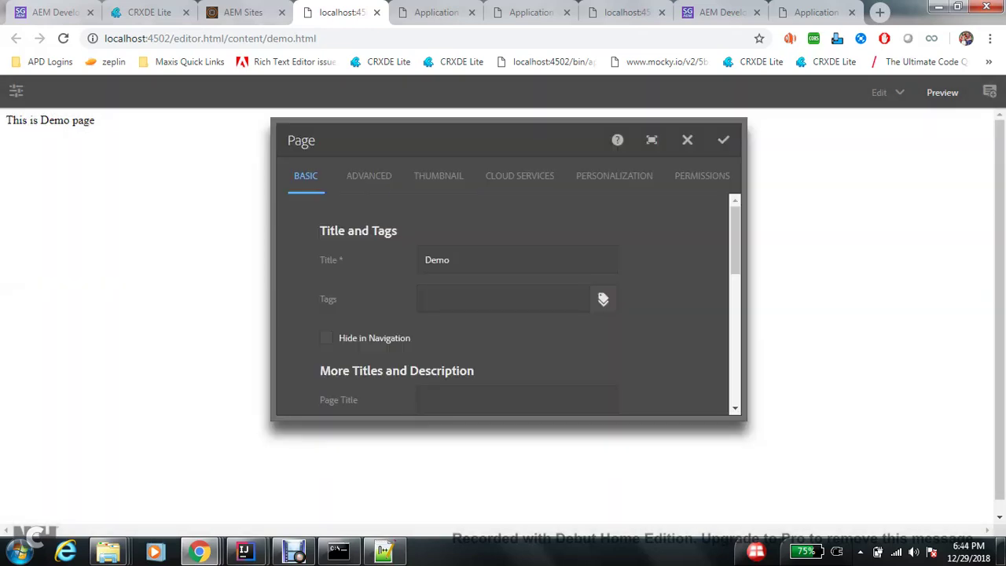
left_click(368, 176)
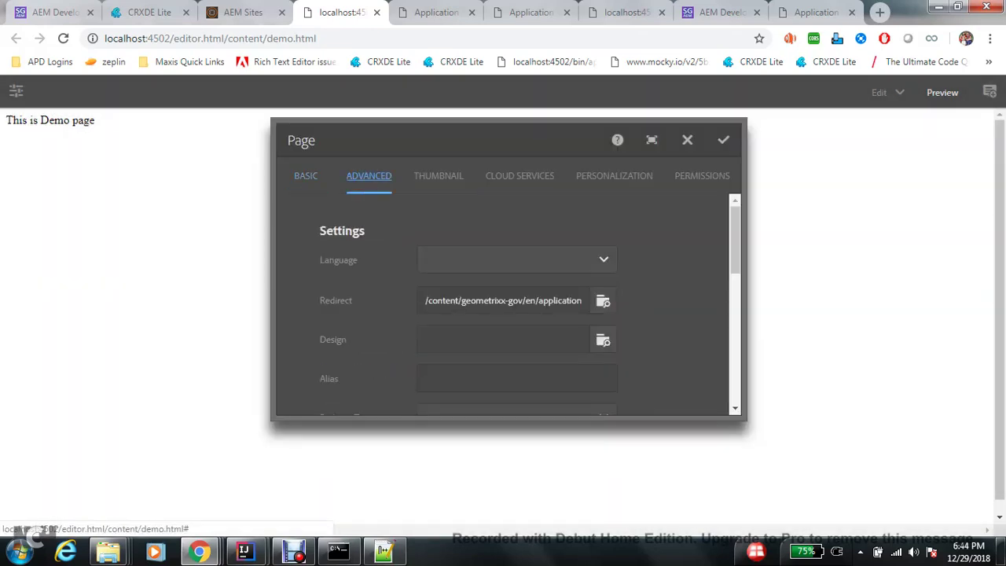
Step: Switch the Redirect Type between 302 and 301, leaving it at 301
scroll(511, 307, "down", 1)
left_click(511, 344)
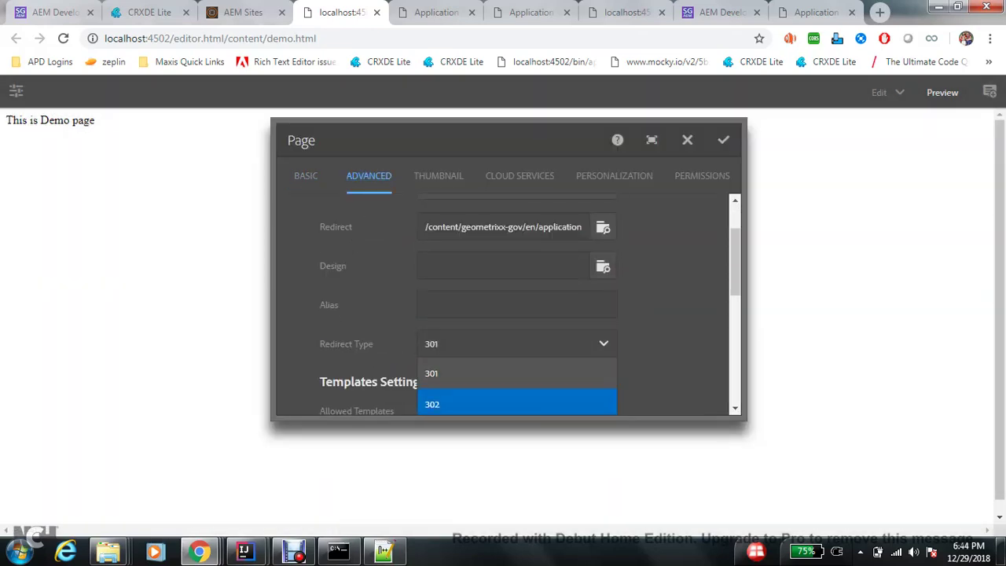
left_click(472, 404)
left_click(512, 340)
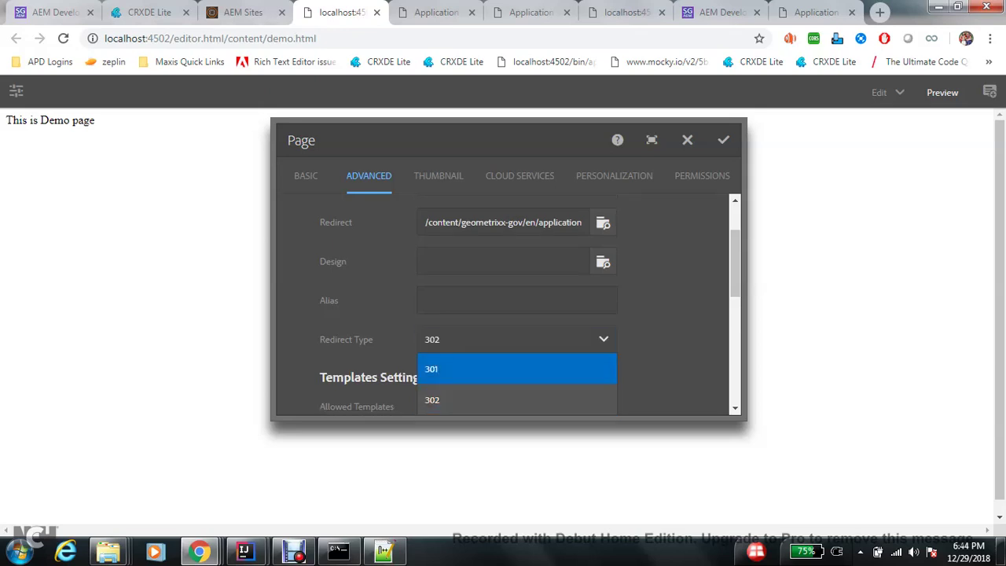
left_click(472, 369)
left_click(511, 340)
Step: Move 'Copy of language' right after language and rename it redirectType
left_click(149, 12)
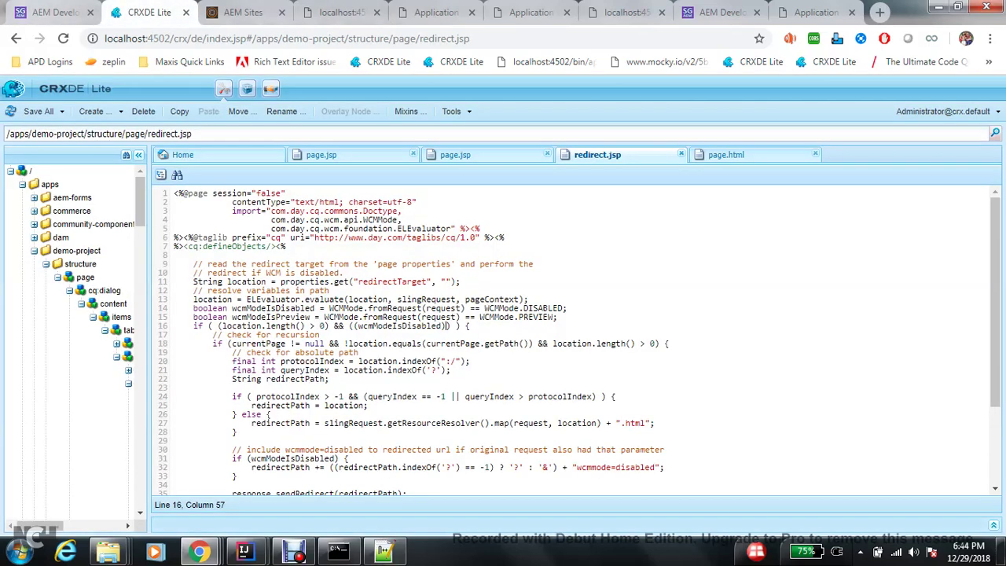
left_click_drag(148, 330, 518, 331)
scroll(251, 346, "down", 5)
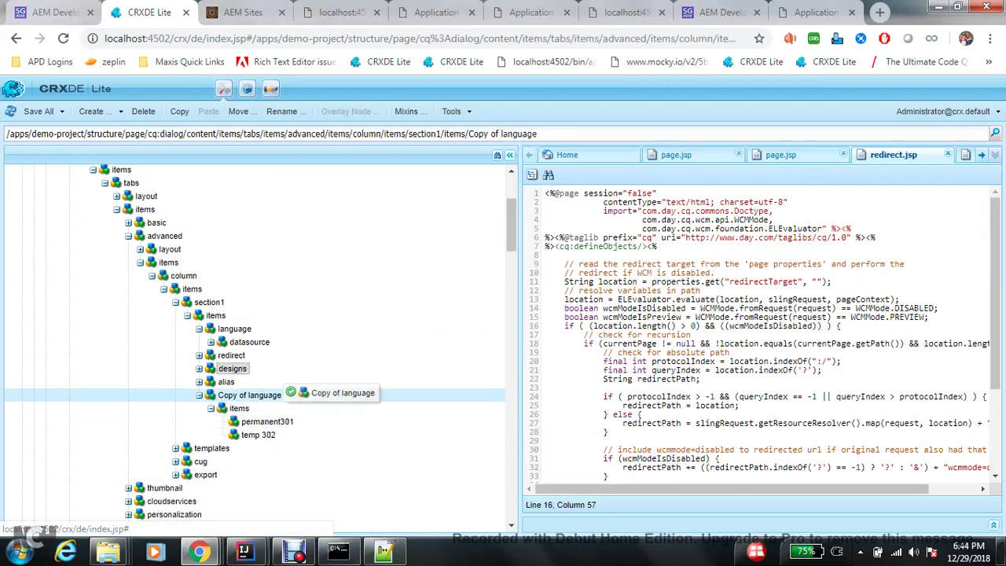
left_click_drag(249, 395, 236, 355)
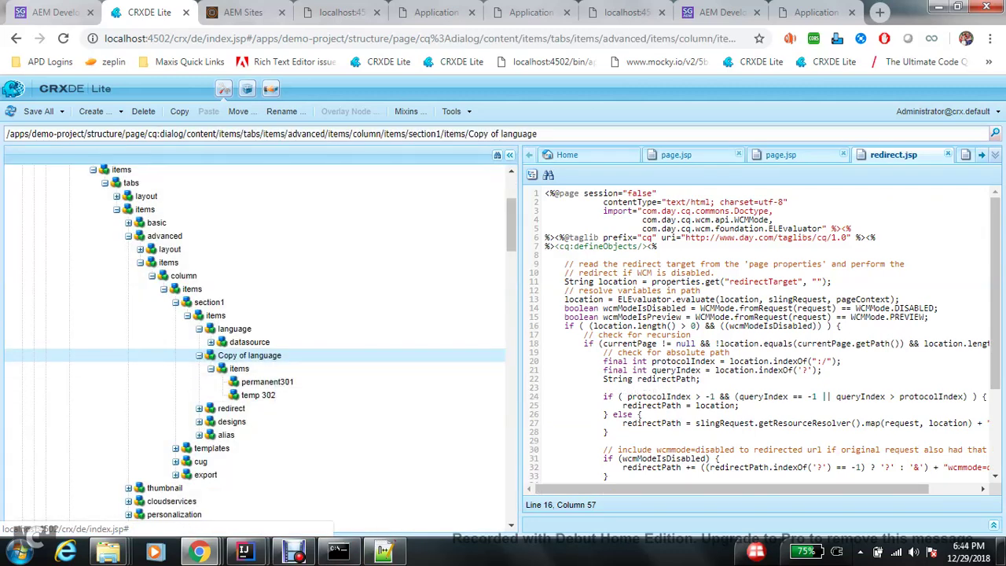
right_click(216, 404)
key("Escape")
type("redirectType")
key("Return")
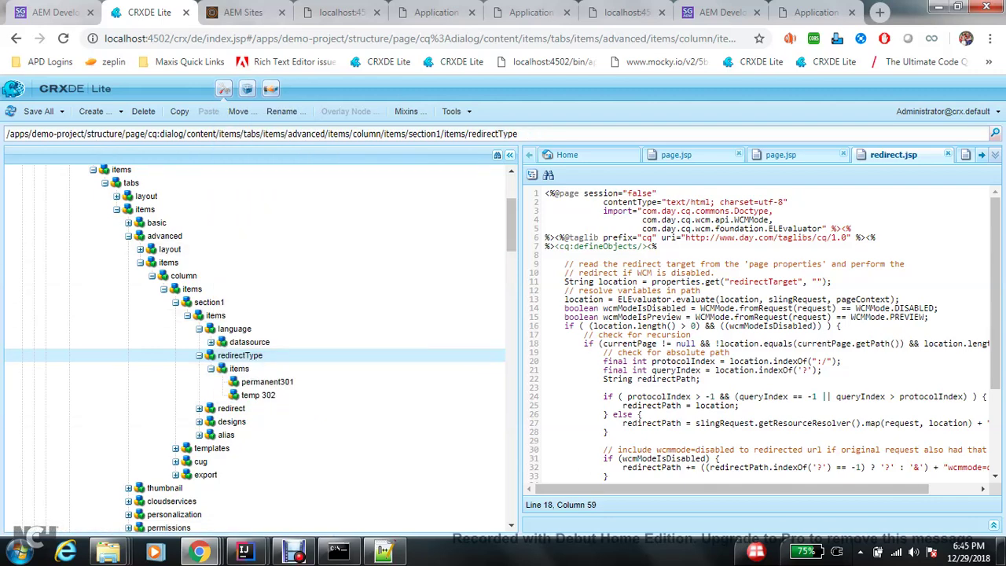
Step: Change the redirectType node's name property to ./redirectType
left_click(994, 525)
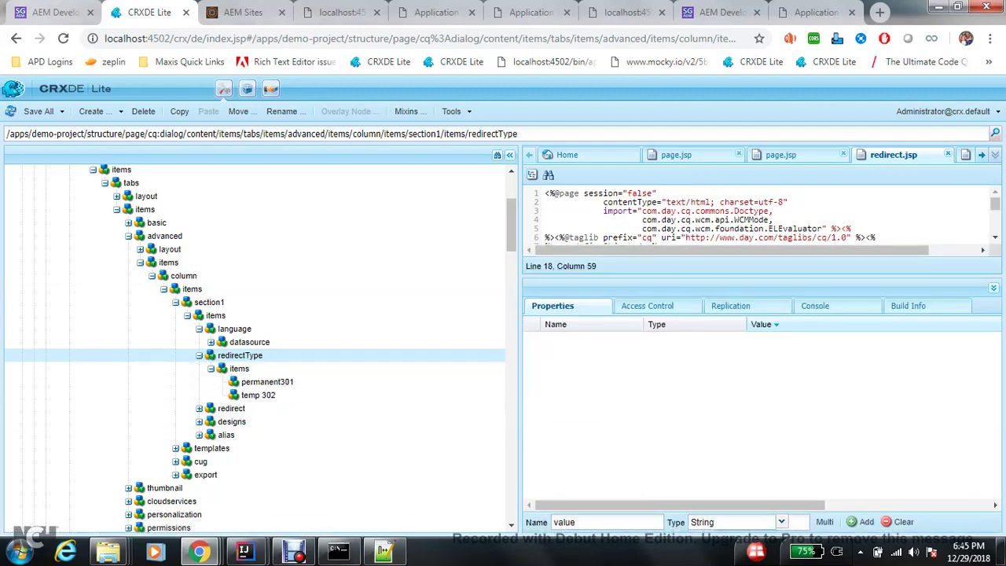
left_click(235, 329)
left_click(240, 355)
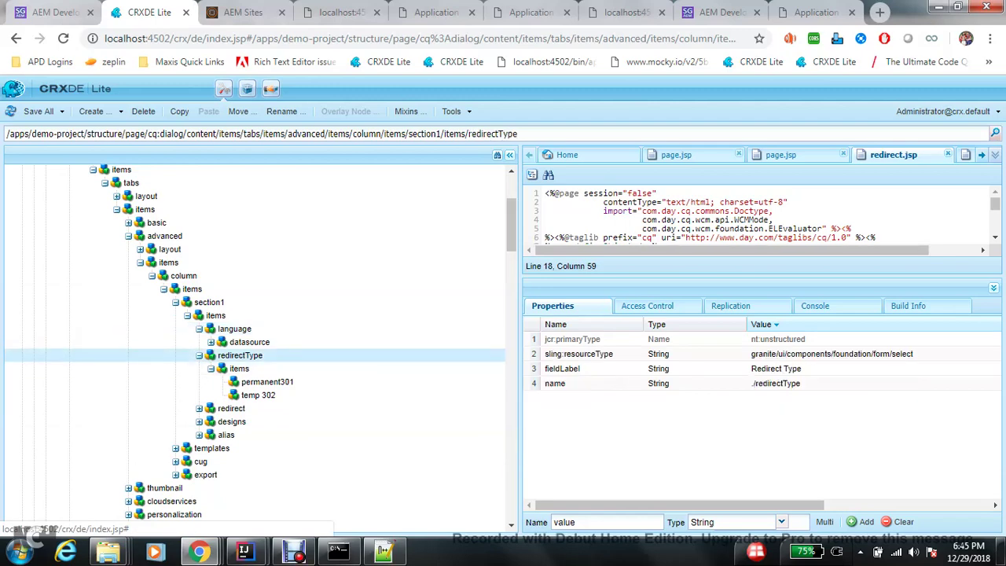
double_click(778, 384)
key("ctrl+c")
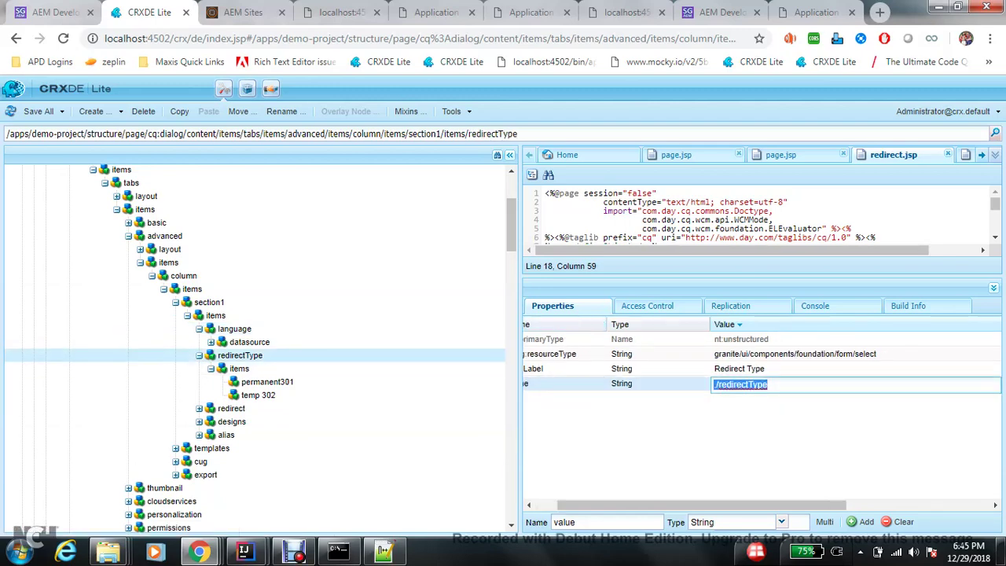
key("Home")
type(".")
left_click(510, 155)
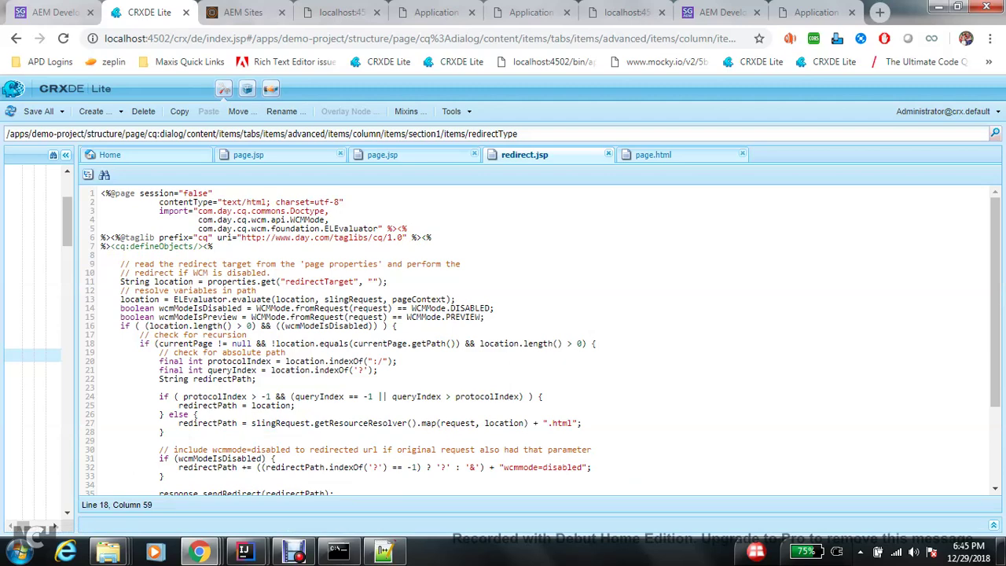
Step: Add a new line 12 starting 'String redirectType =' in redirect.jsp and save
key("Up")
key("Up")
key("Up")
key("End")
key("Return")
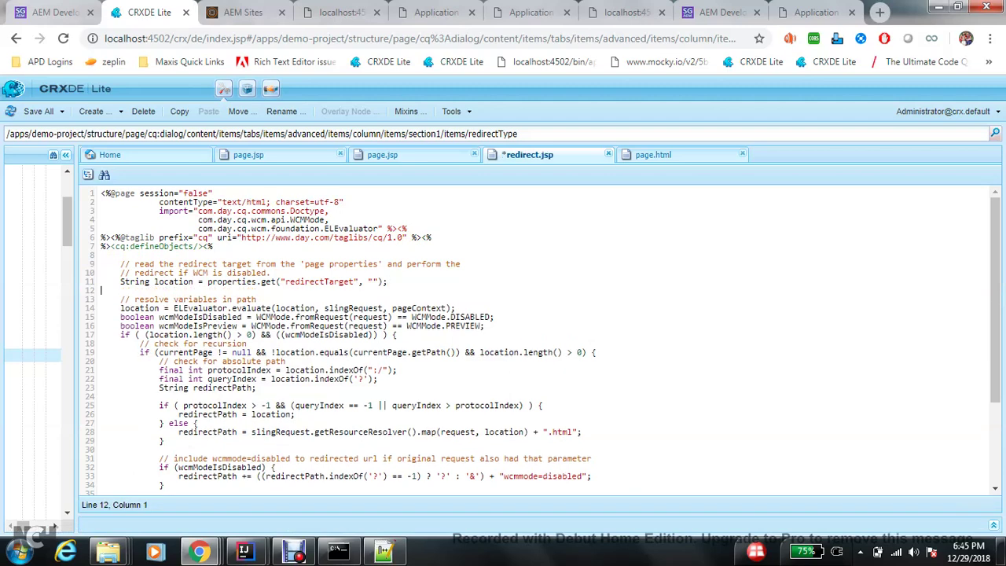
type("String redire")
key("BackSpace")
key("BackSpace")
key("BackSpace")
key("BackSpace")
key("BackSpace")
key("BackSpace")
key("BackSpace")
key("BackSpace")
key("ctrl+v")
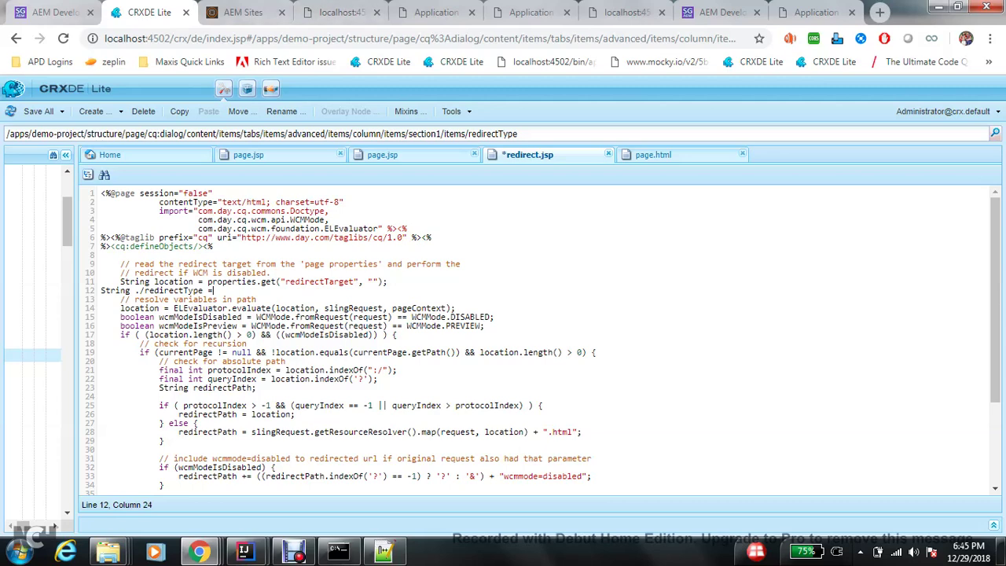
left_click(143, 290)
key("BackSpace")
key("BackSpace")
key("ctrl+s")
Step: Complete line 12 with properties.get reading redirectType instead of redirectTarget, indent it, and save
left_click_drag(206, 282, 387, 282)
key("ctrl+c")
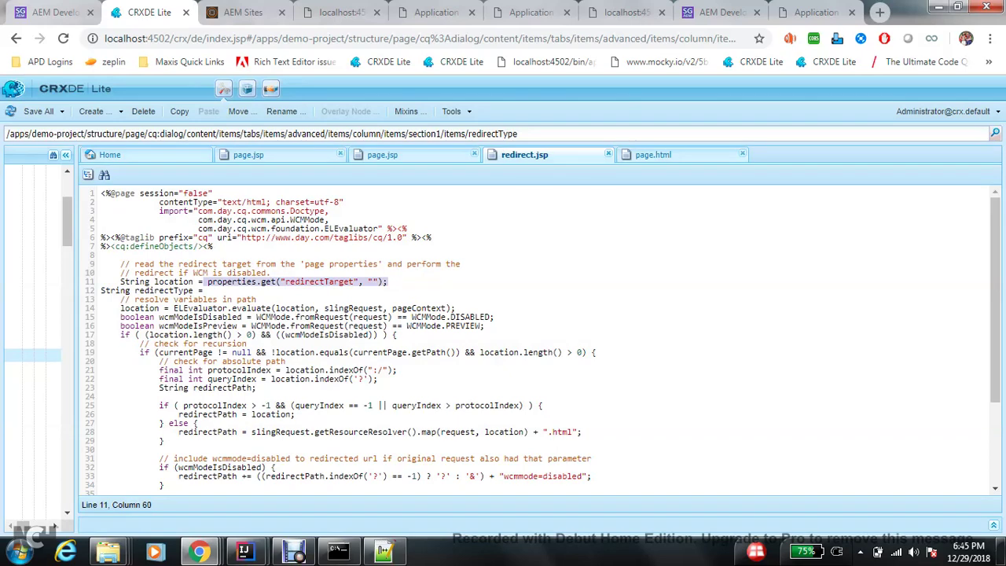
key("Down")
key("ctrl+v")
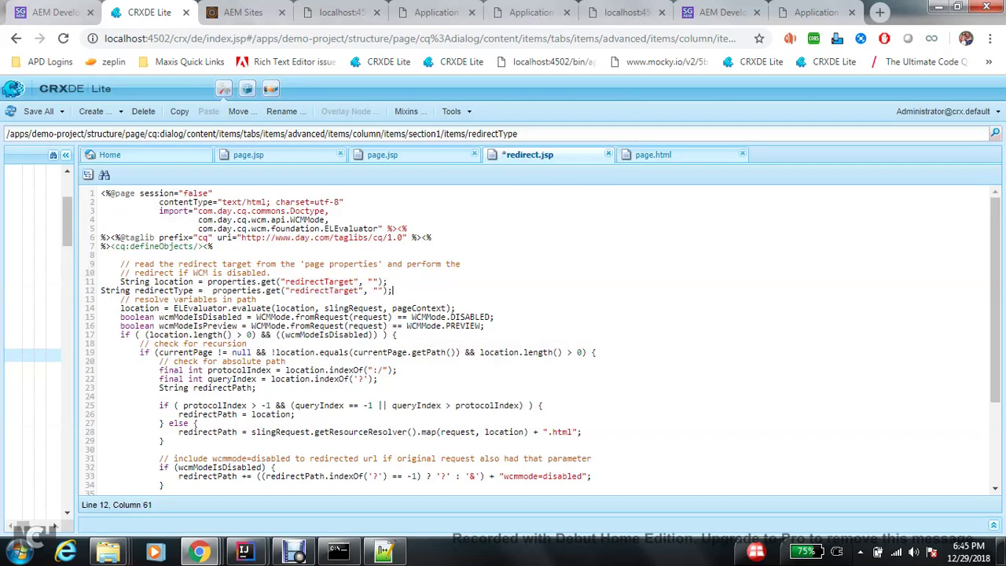
key("ctrl+s")
double_click(163, 291)
key("ctrl+c")
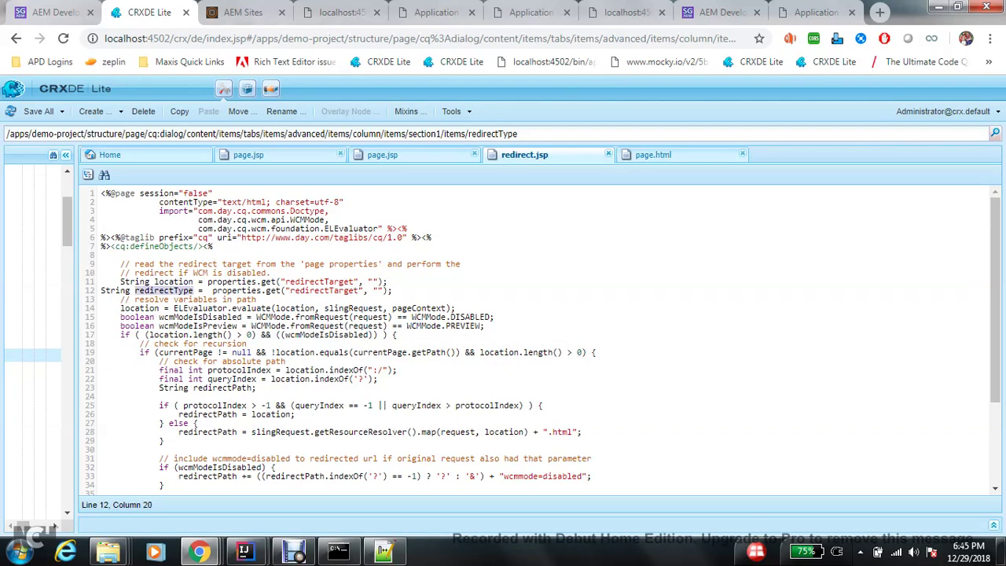
double_click(324, 290)
key("ctrl+v")
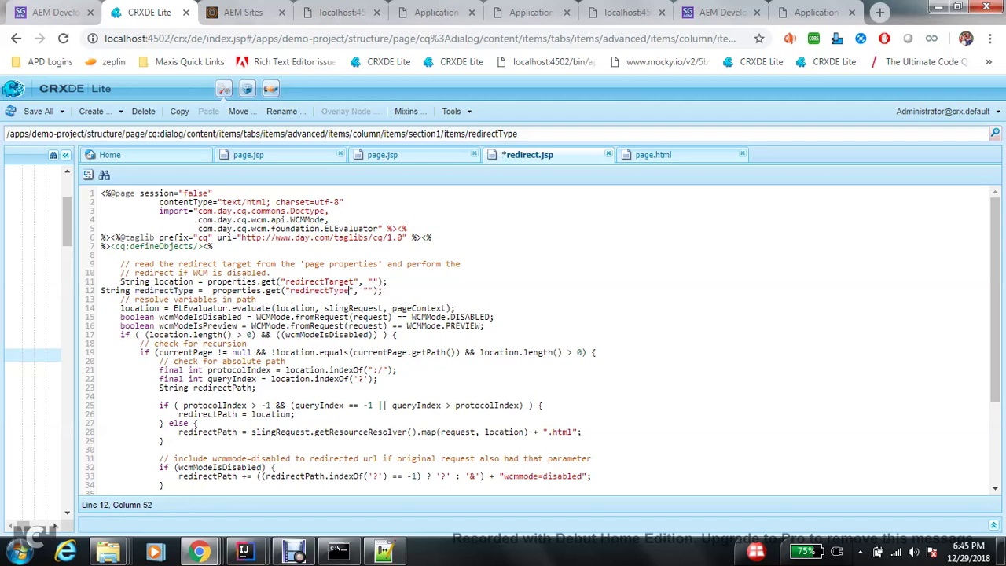
key("ctrl+s")
key("Tab")
key("ctrl+s")
Step: Copy the sample's type-check block on lines 47–52 in Notepad++
key("alt+Tab")
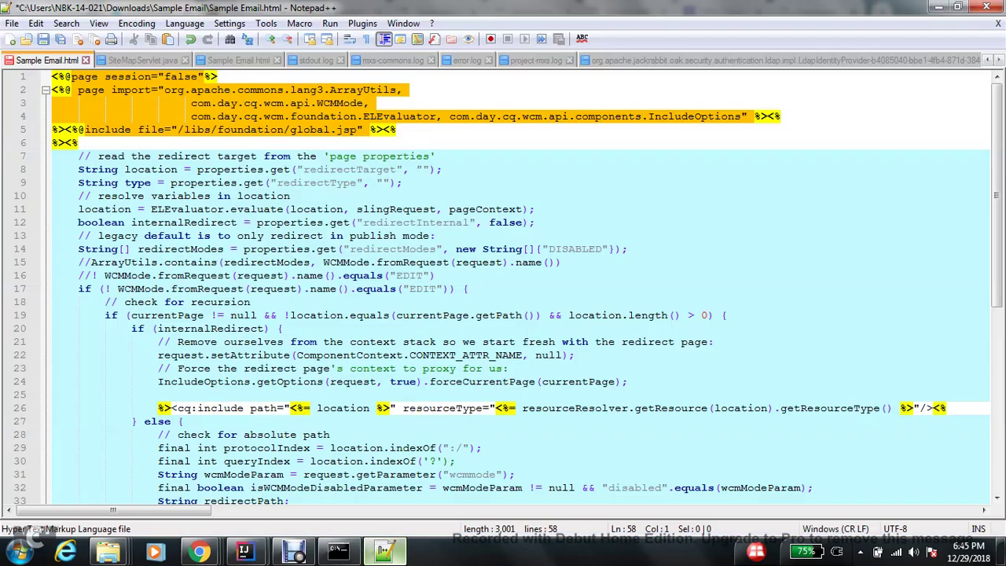
scroll(503, 283, "down", 9)
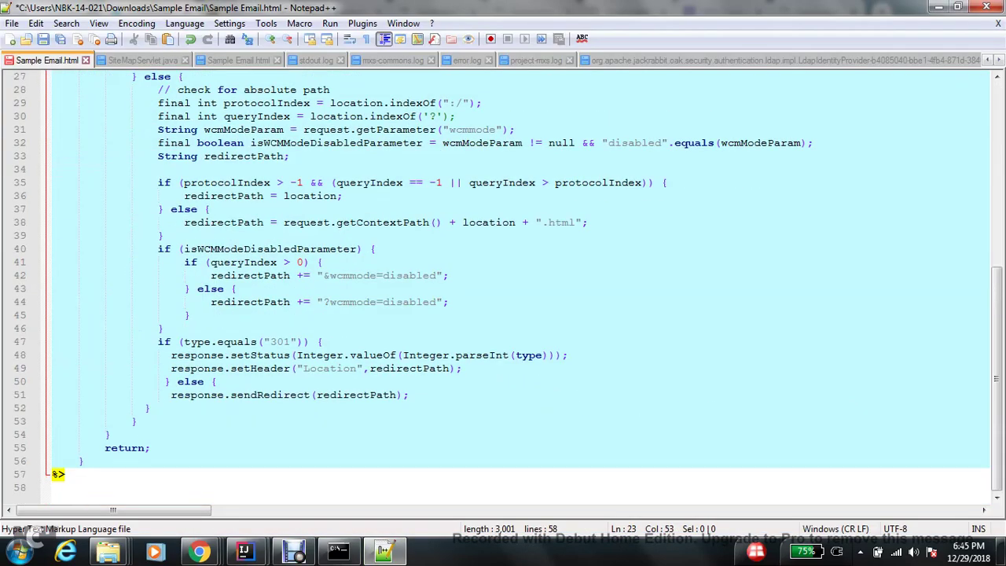
mouse_move(145, 342)
left_mouse_down()
mouse_move(221, 395)
mouse_move(149, 409)
left_mouse_up()
key("ctrl+c")
left_click(199, 553)
Step: Paste the block into redirect.jsp at line 35, delete the old sendRedirect line, and save
left_click(95, 472)
scroll(503, 338, "down", 5)
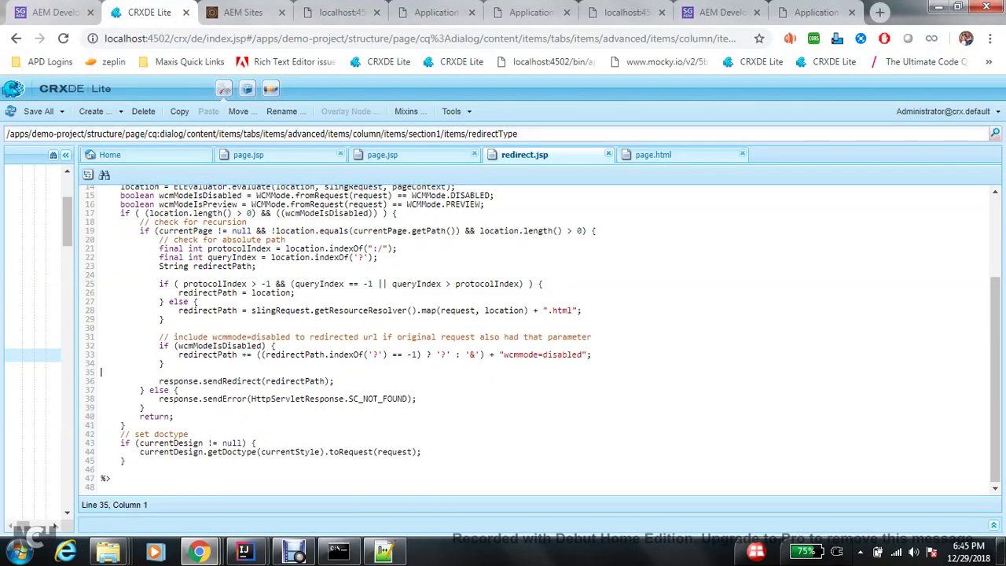
key("ctrl+v")
key("Up")
key("Up")
key("Up")
key("Home")
key("Tab")
key("Tab")
left_click_drag(159, 425, 335, 426)
key("Delete")
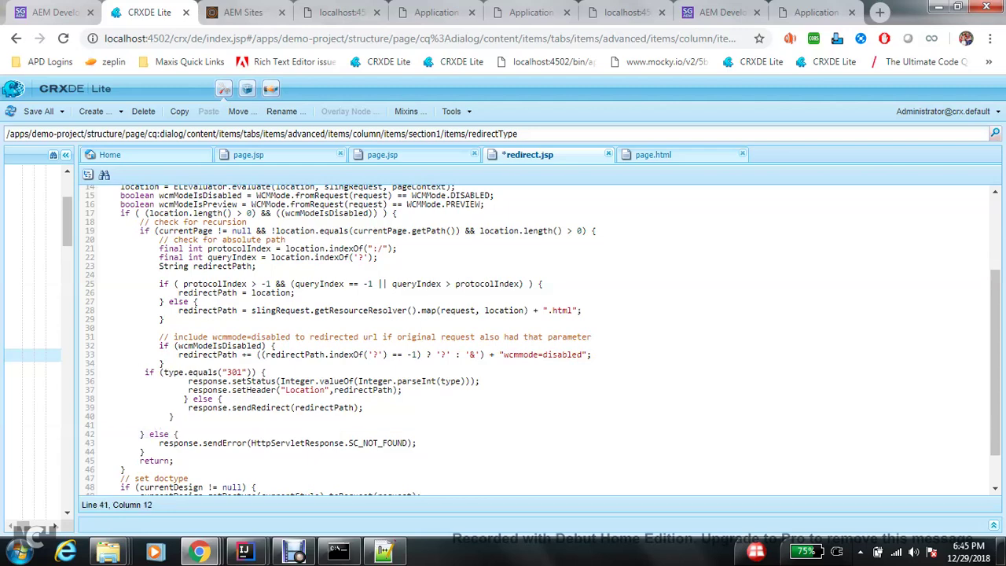
key("ctrl+s")
Step: Rename the redirectType variable on line 12 to type and save
scroll(535, 338, "up", 1)
scroll(534, 338, "up", 4)
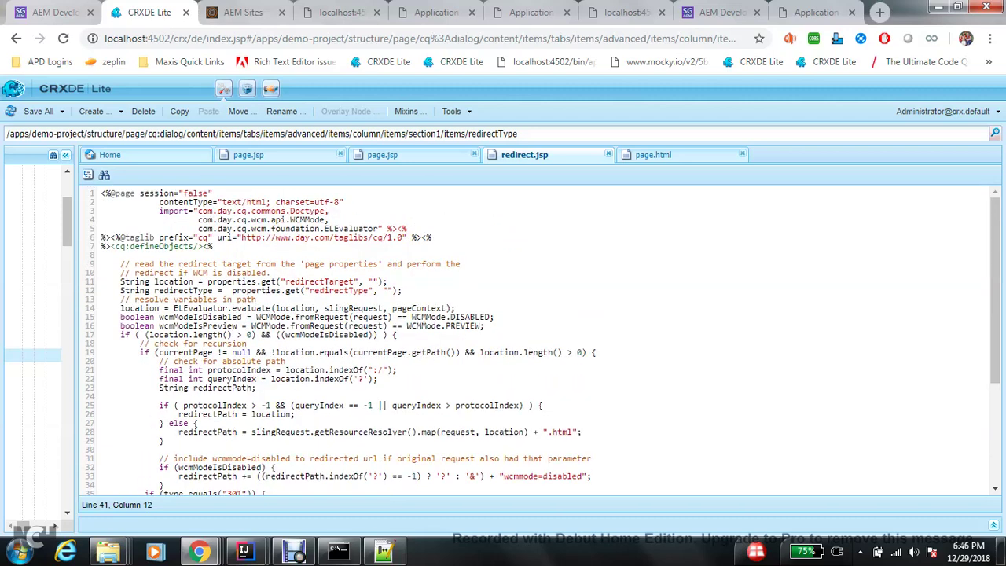
double_click(184, 291)
type("type")
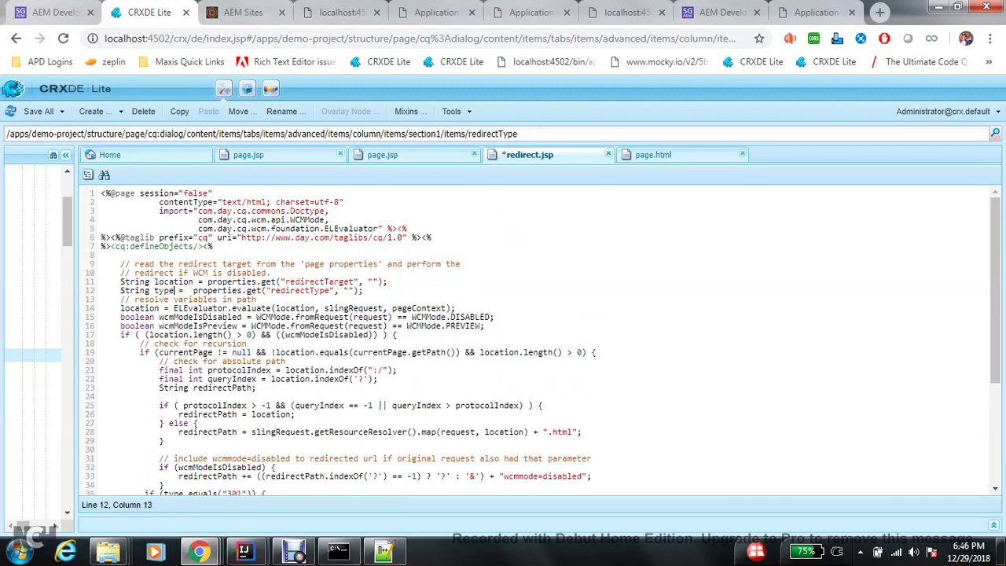
key("ctrl+s")
Step: Grab the ArrayUtils import from line 2 of the Notepad++ sample
scroll(534, 339, "down", 6)
left_click(383, 550)
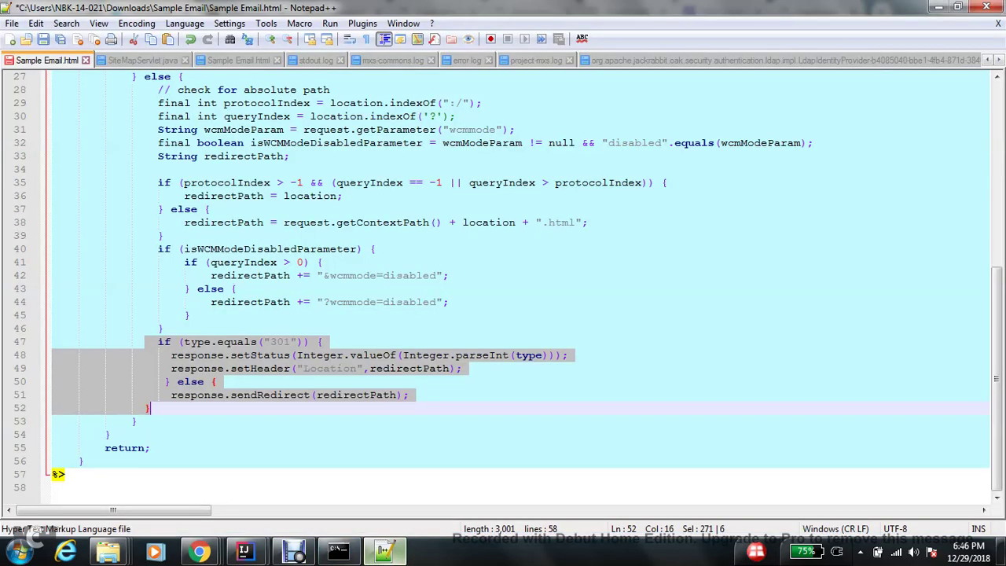
scroll(519, 287, "up", 9)
left_click(270, 130)
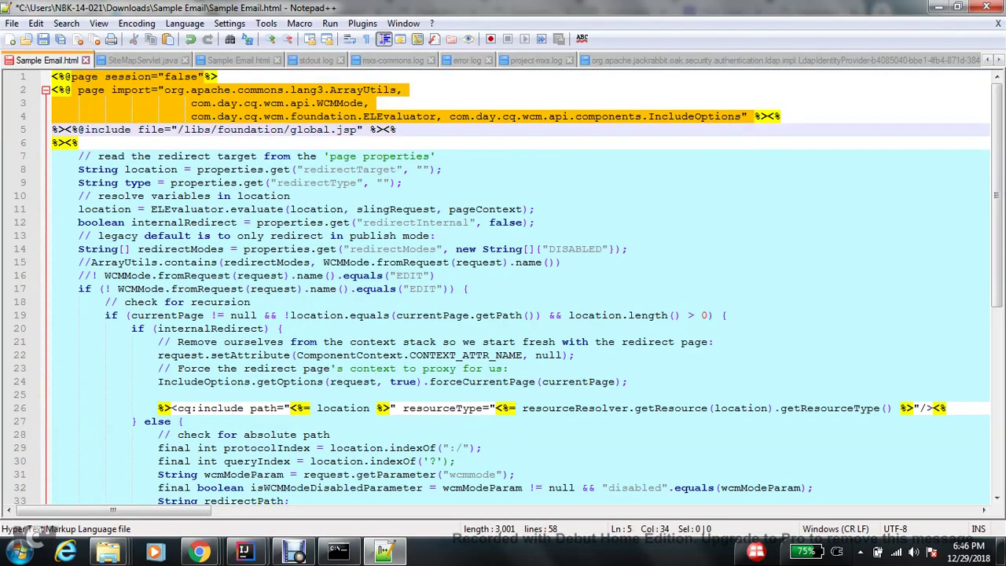
left_click_drag(164, 90, 395, 90)
key("ctrl+c")
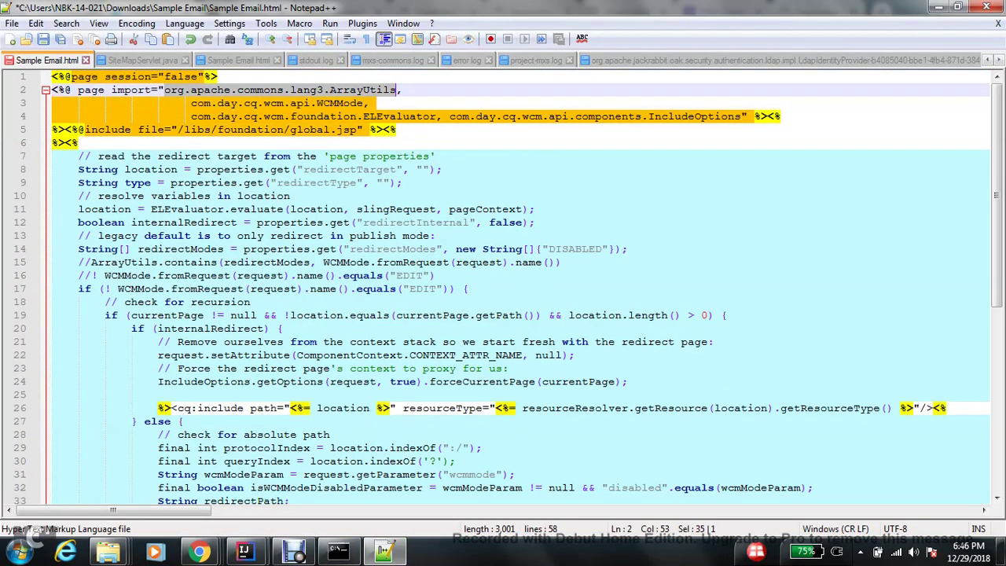
mouse_move(201, 553)
left_click(157, 477)
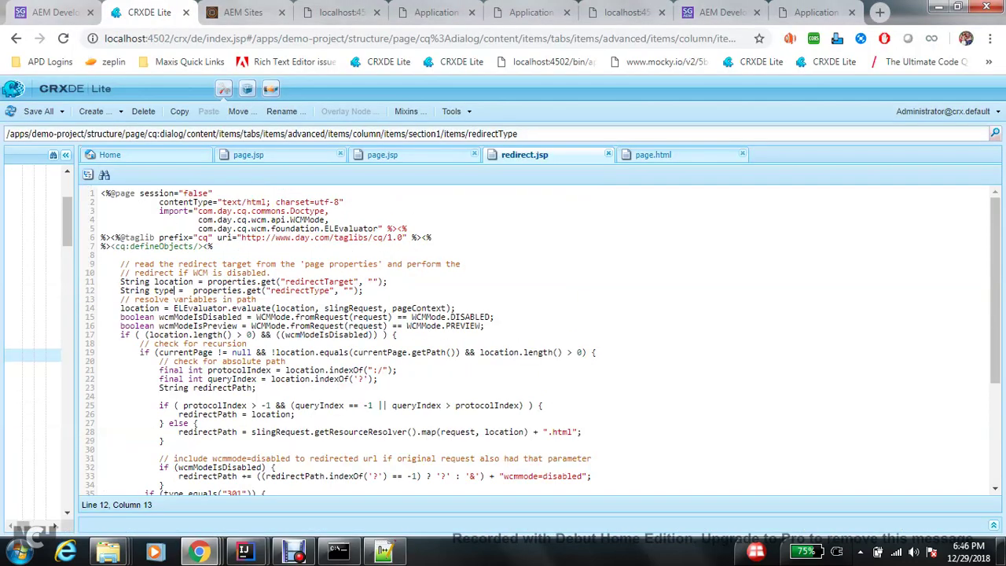
Step: Add the ArrayUtils import to redirect.jsp's imports and save
left_click(197, 211)
key("ctrl+v")
type(",")
key("Return")
key("Tab")
key("Tab")
key("Tab")
key("ctrl+s")
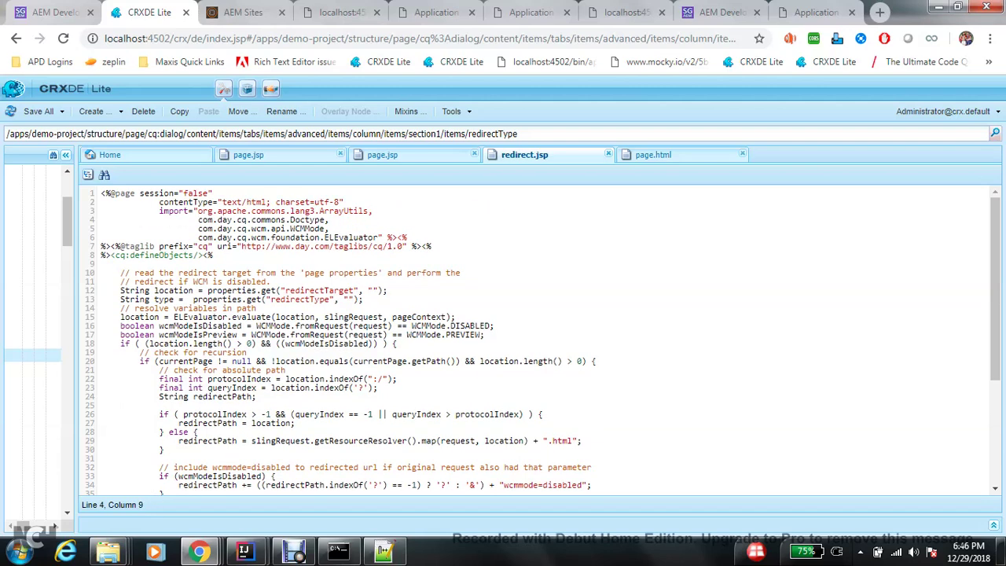
Step: Replace the computed setStatus argument on line 37 with a hard-coded 301 and save
scroll(535, 338, "down", 6)
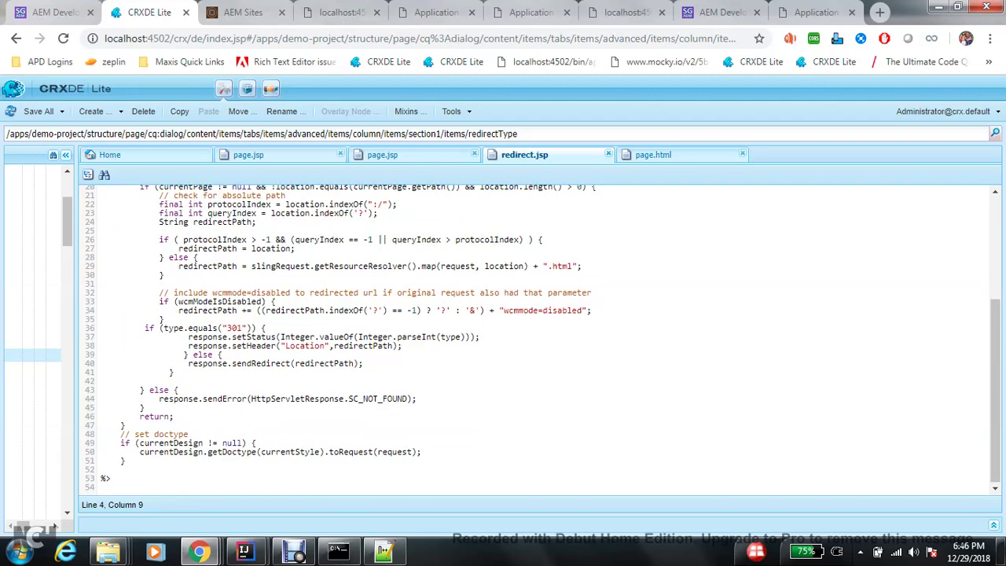
left_click(140, 327)
key("ctrl+s")
left_click_drag(464, 336, 282, 336)
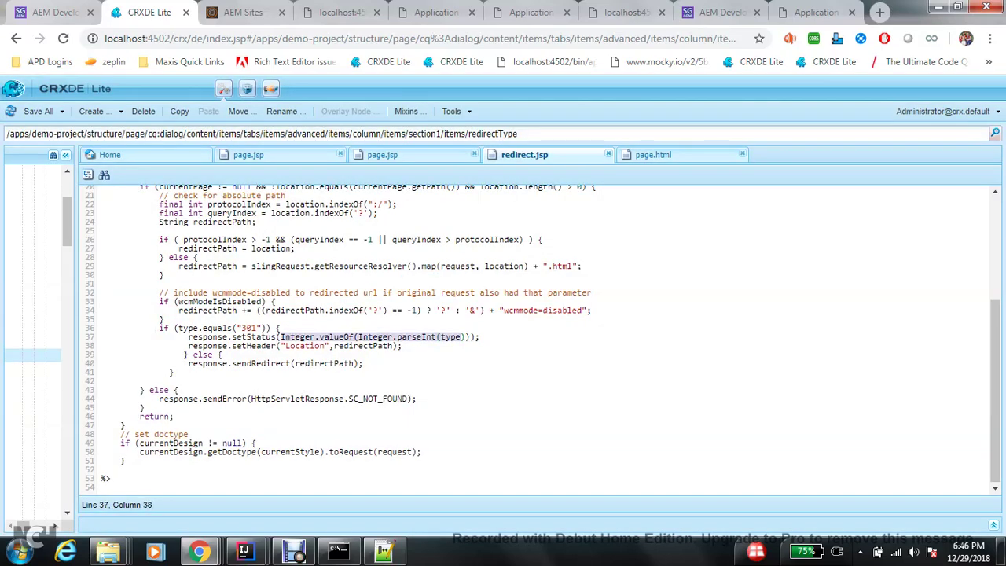
key("BackSpace")
type("301")
key("ctrl+s")
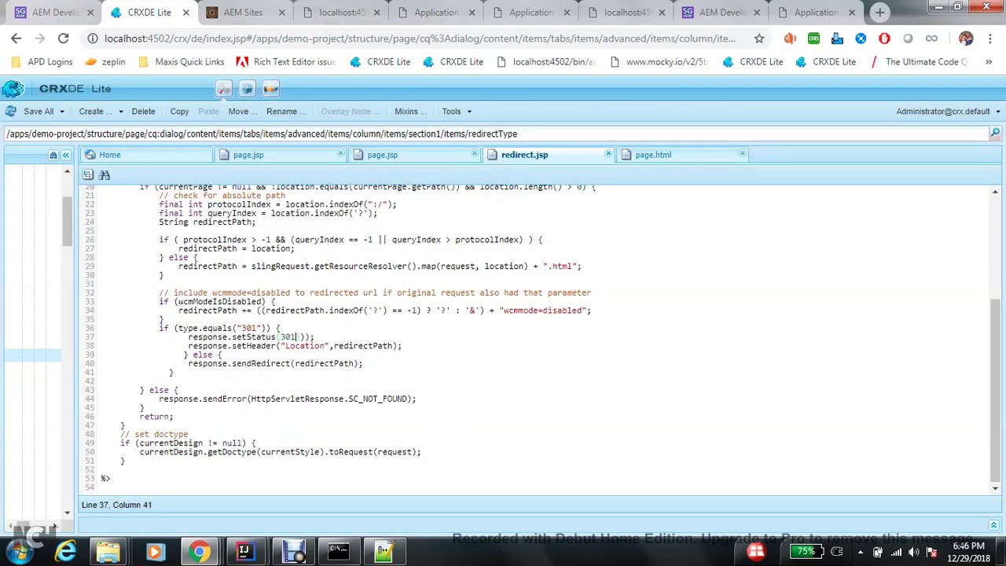
Step: Remove a closing parenthesis on line 37, save, and check the demo page's properties
key("BackSpace")
key("ctrl+s")
double_click(363, 345)
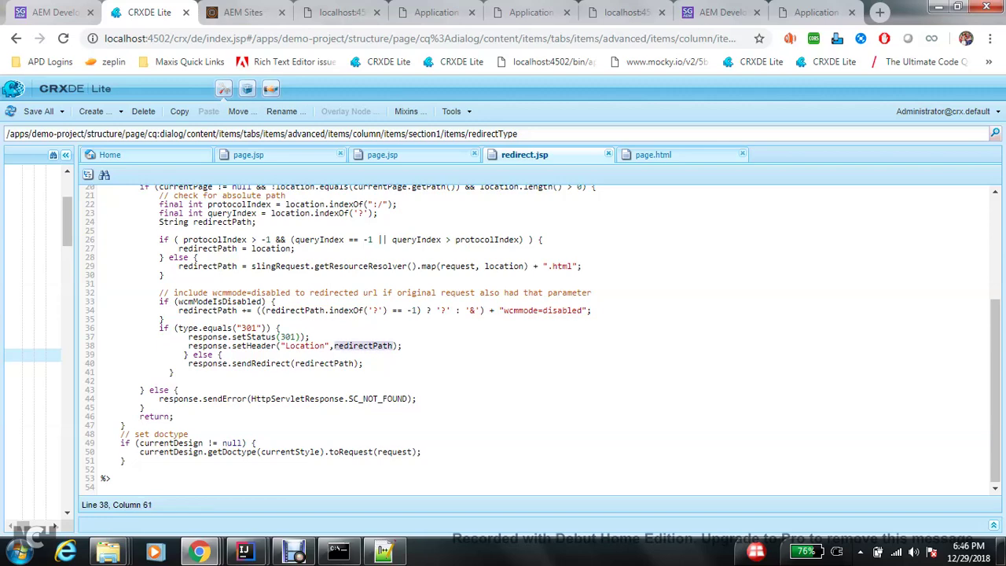
key("ctrl+Tab")
key("ctrl+Tab")
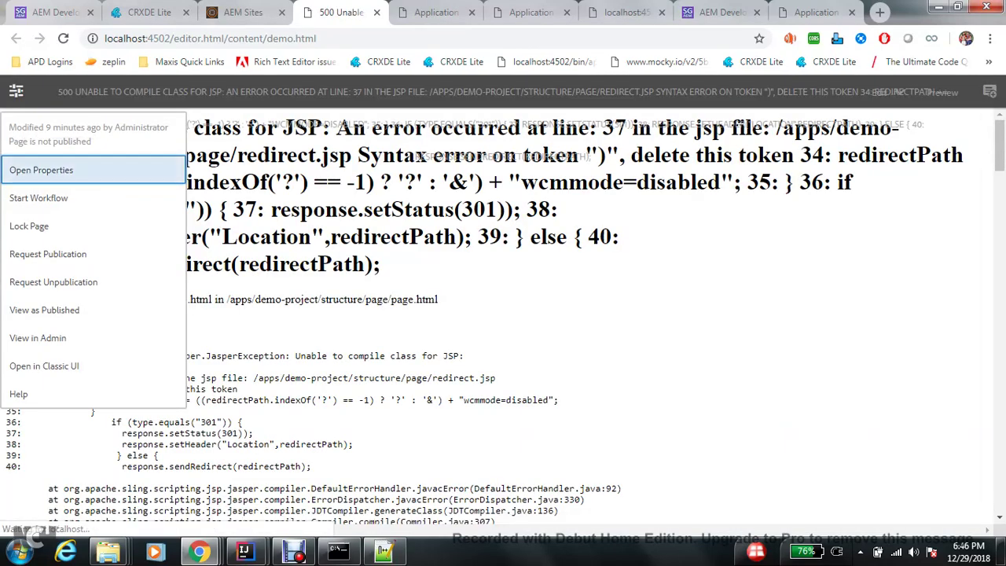
Step: Delete the stray ')' on redirect.jsp line 37, save, and reload the demo page
scroll(503, 314, "down", 5)
scroll(503, 315, "up", 5)
left_click(149, 11)
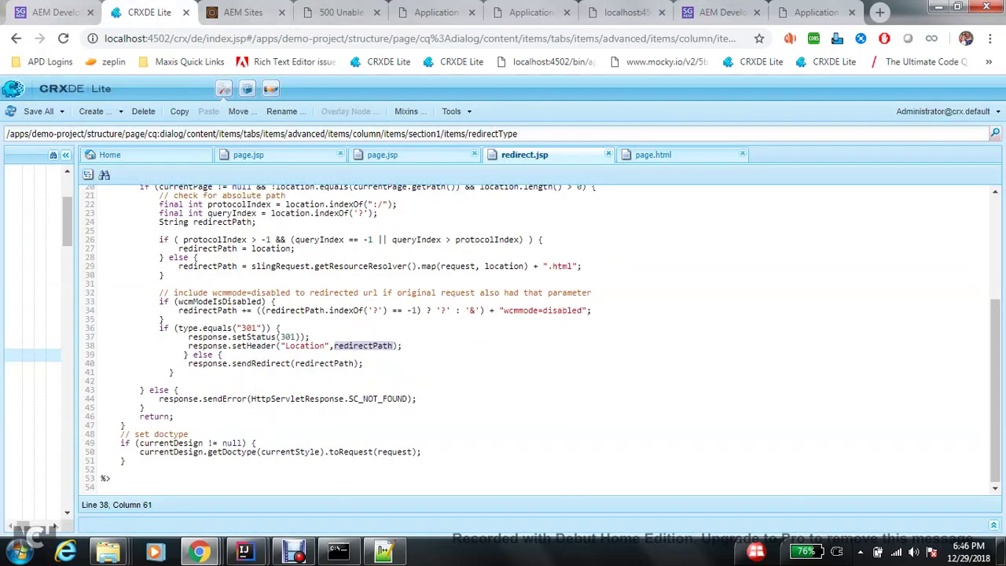
left_click(102, 470)
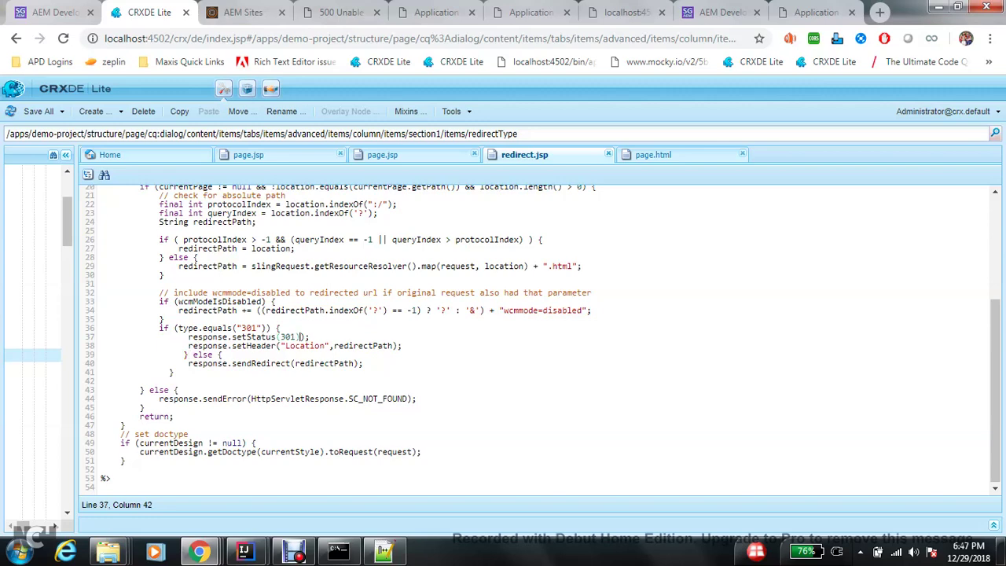
key("BackSpace")
key("ctrl+s")
key("ctrl+Tab")
key("ctrl+Tab")
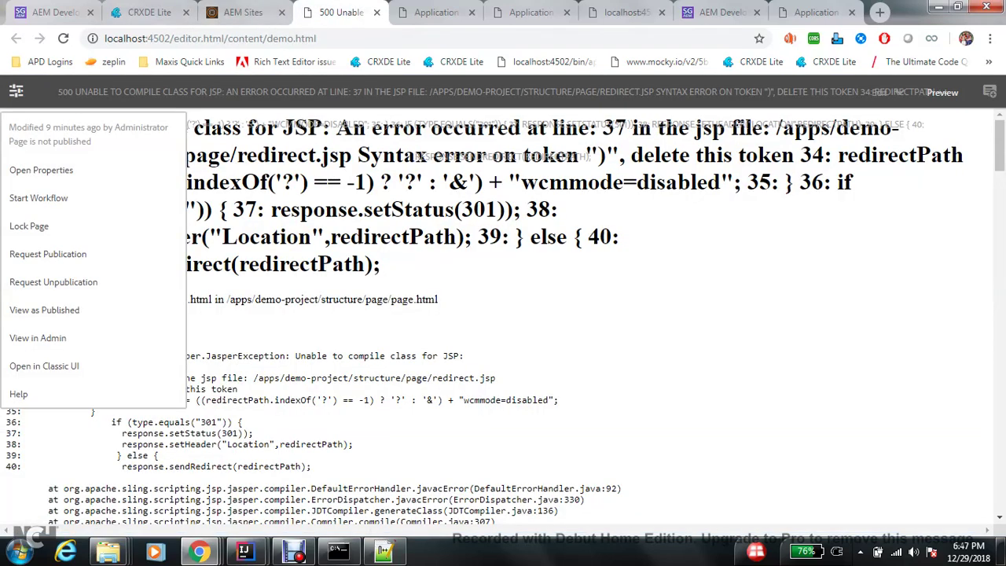
key("F5")
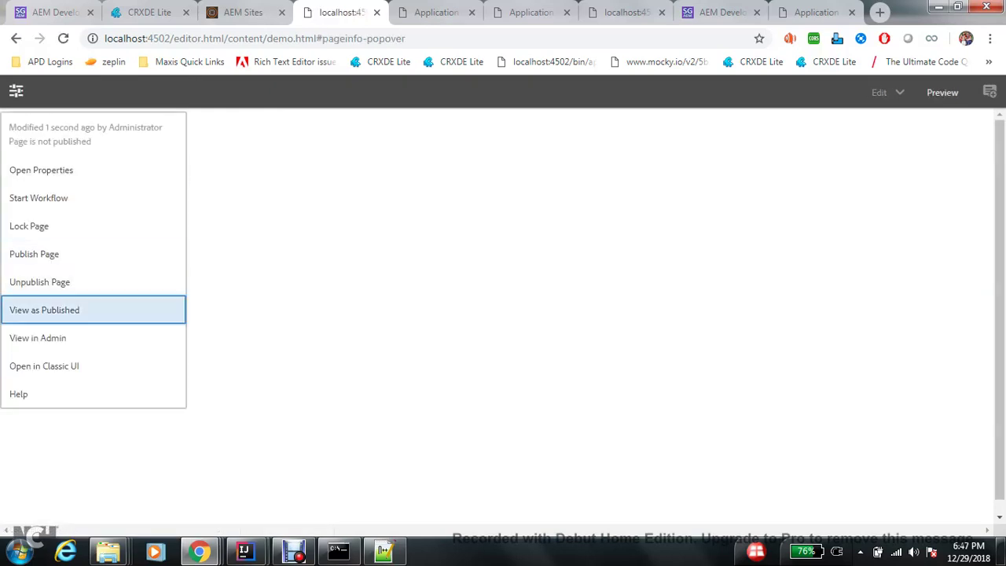
Step: View the demo page as published, then open DevTools on the editor tab
left_click(43, 307)
right_click(297, 170)
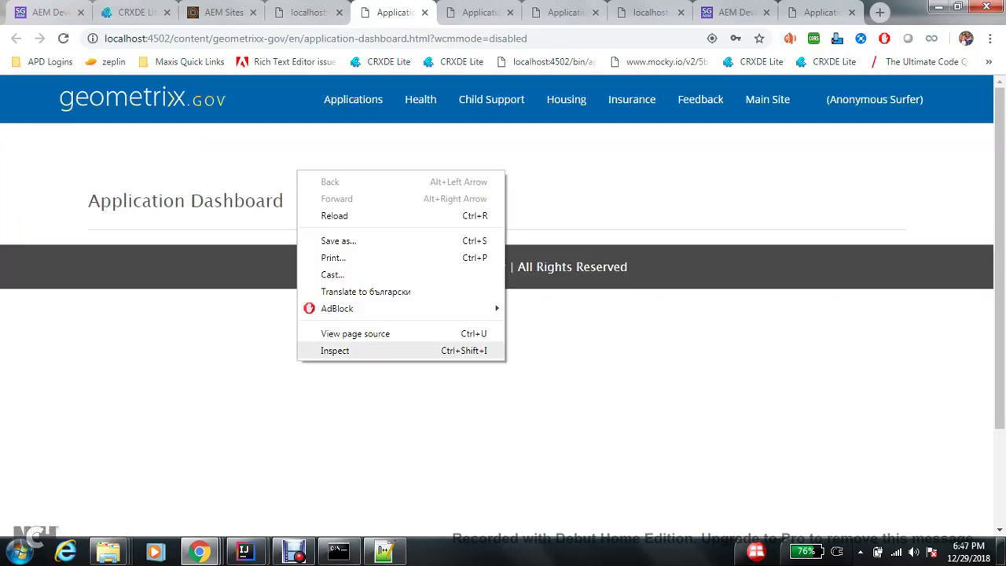
left_click(331, 350)
key("ctrl+shift+Tab")
right_click(214, 258)
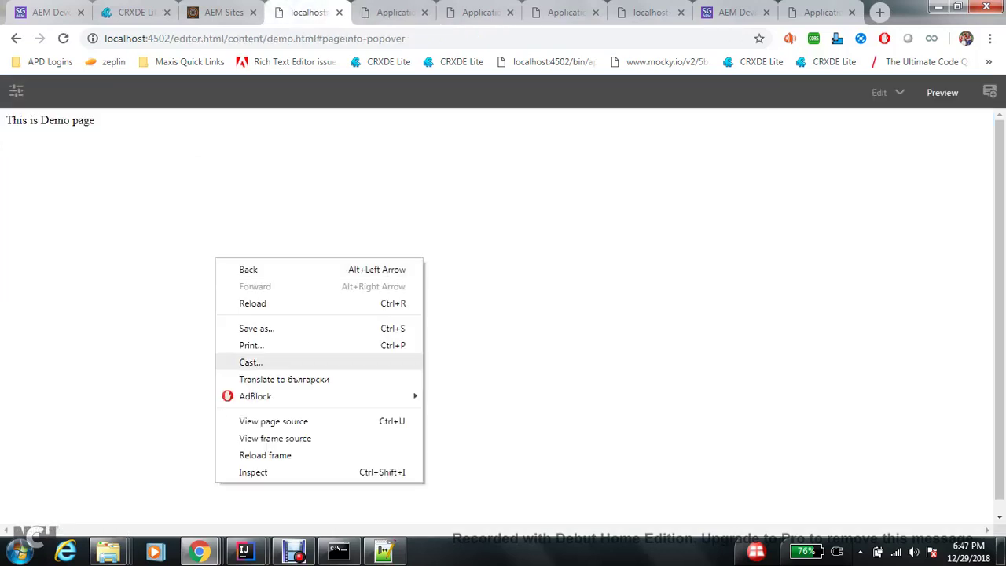
left_click(250, 471)
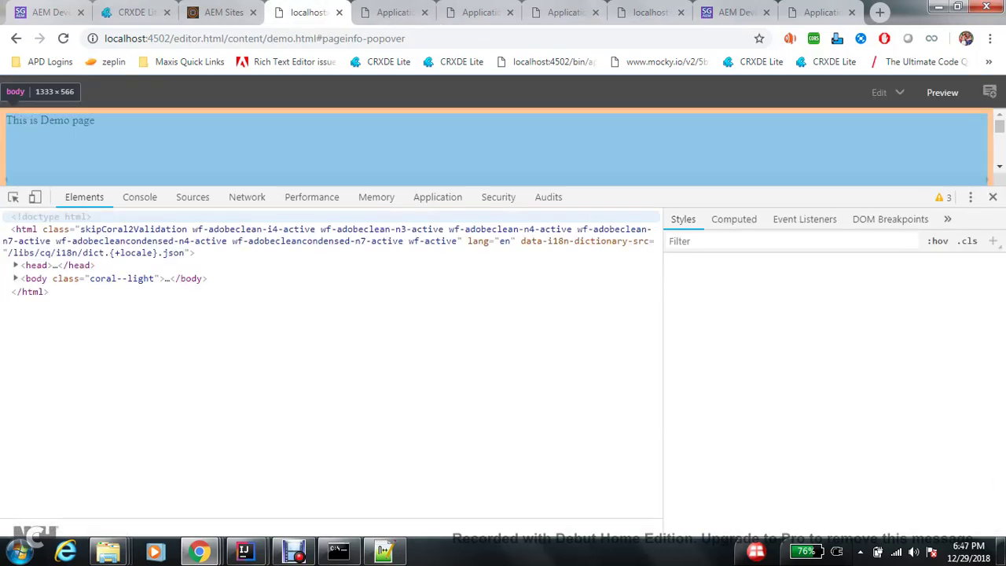
Step: Load the demo editor URL in an incognito window, sign in, and open DevTools
key("ctrl+l")
key("ctrl+c")
key("ctrl+shift+n")
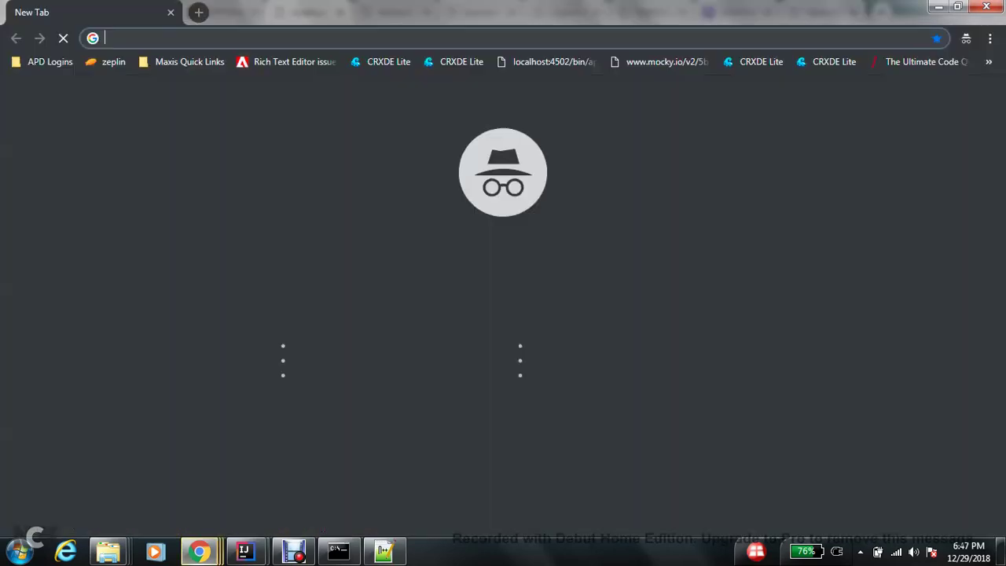
key("ctrl+v")
key("Return")
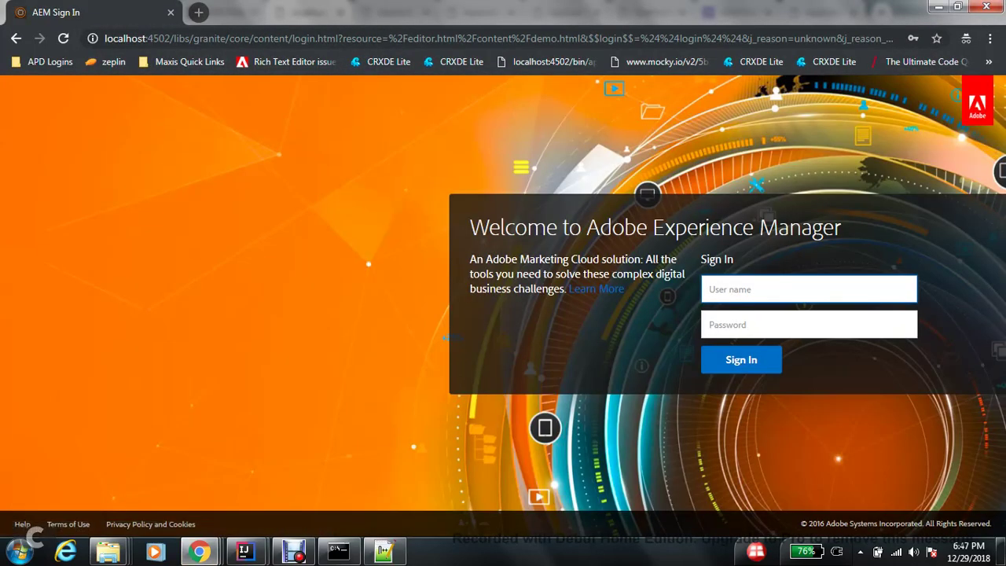
key("Down")
key("Down")
key("Return")
key("Return")
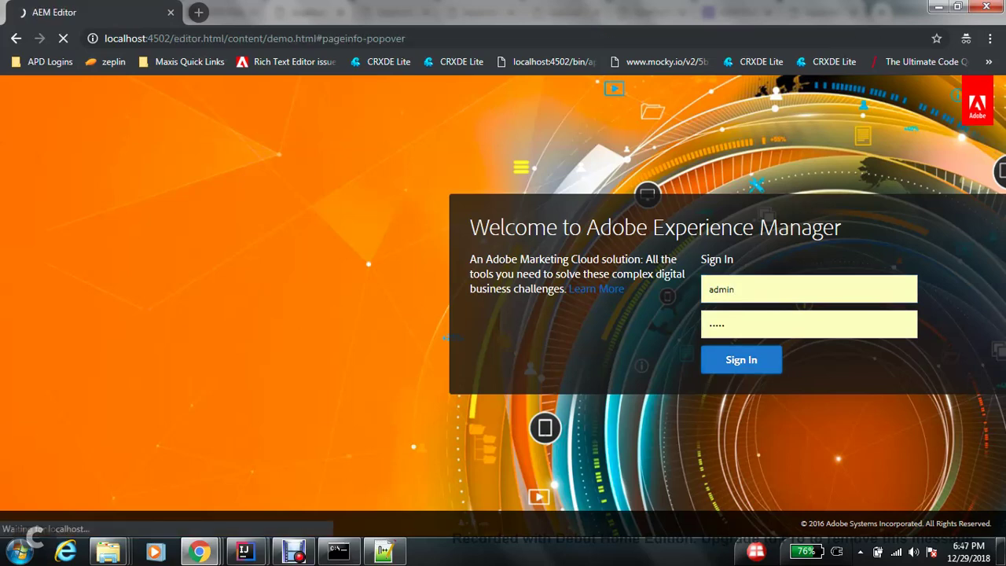
right_click(362, 240)
left_click(393, 406)
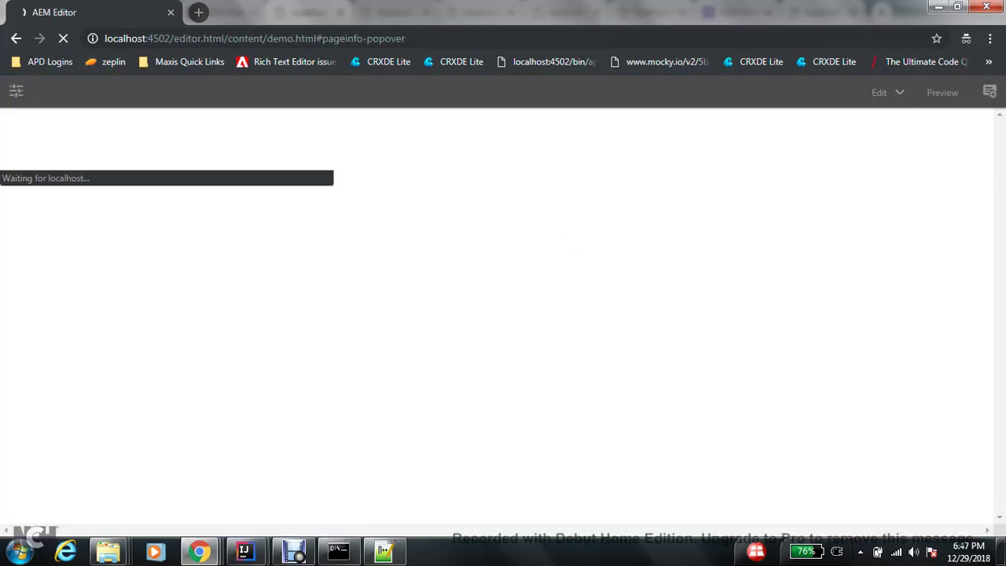
Step: Change the address to /content/demo.html?wcmmode=disabled and load it
left_click(140, 197)
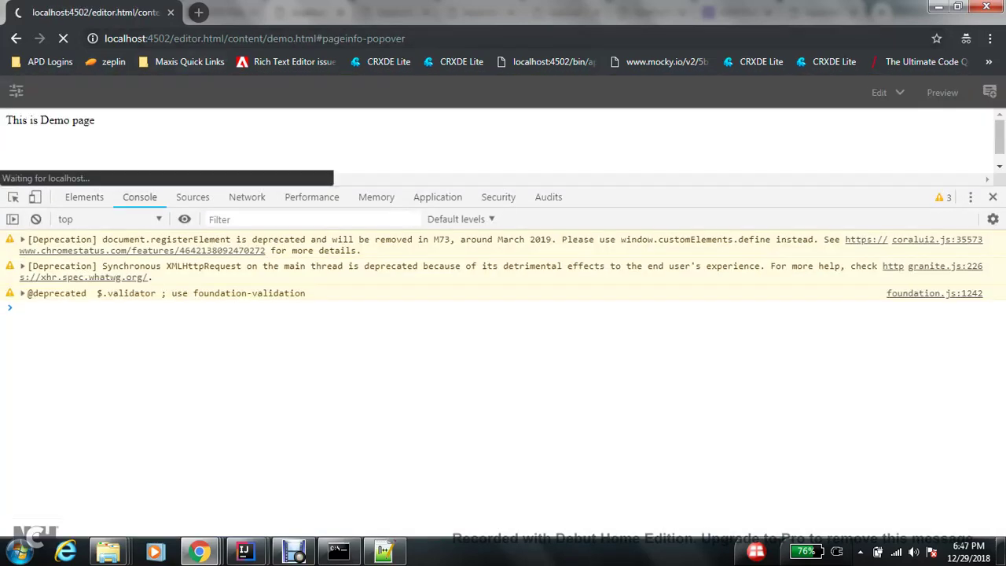
left_click_drag(171, 38, 224, 38)
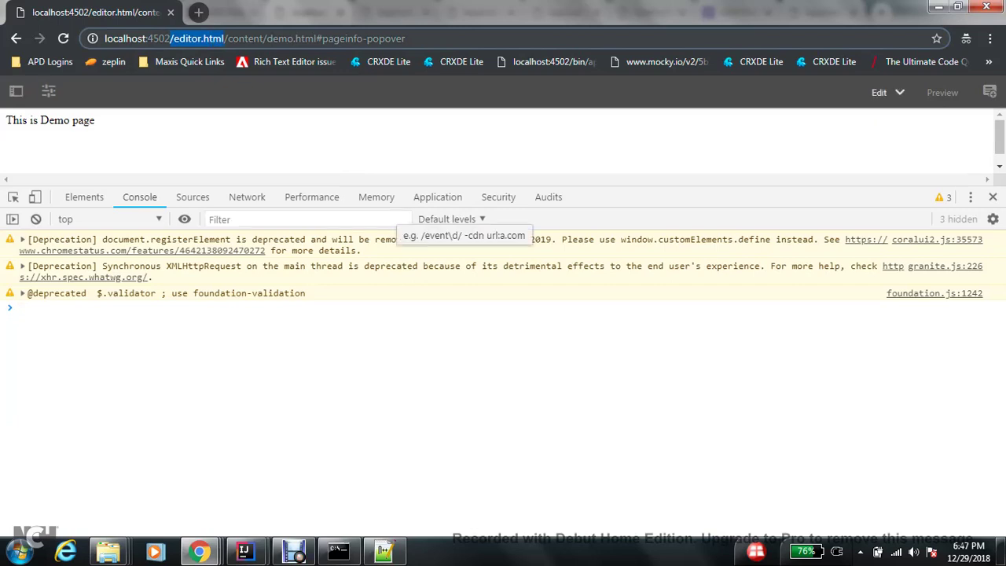
key("BackSpace")
key("End")
key("shift+End")
key("BackSpace")
key("BackSpace")
type("?w")
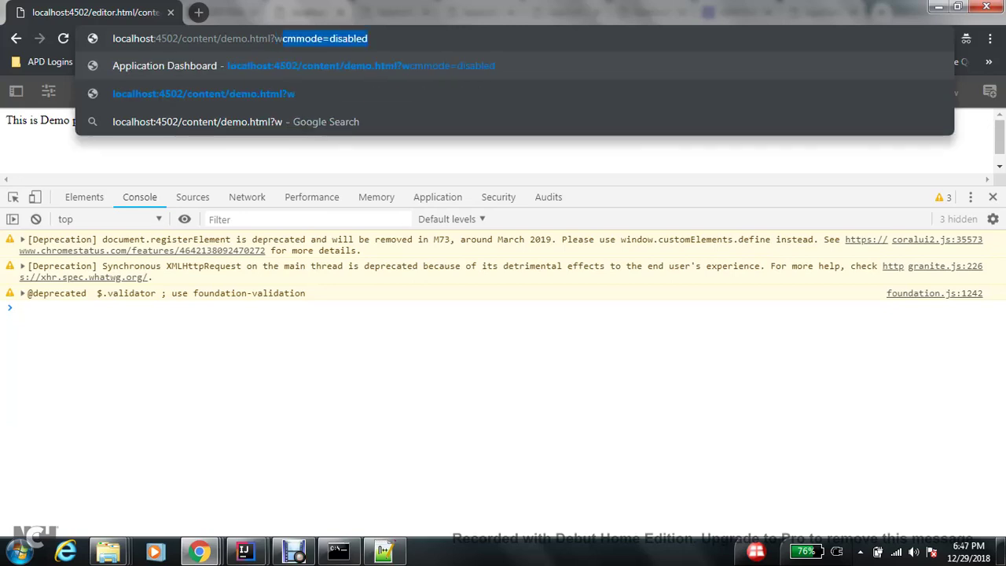
key("Return")
Step: Clear the Network log and reload to record the 301 redirect to the Application Dashboard
left_click(247, 197)
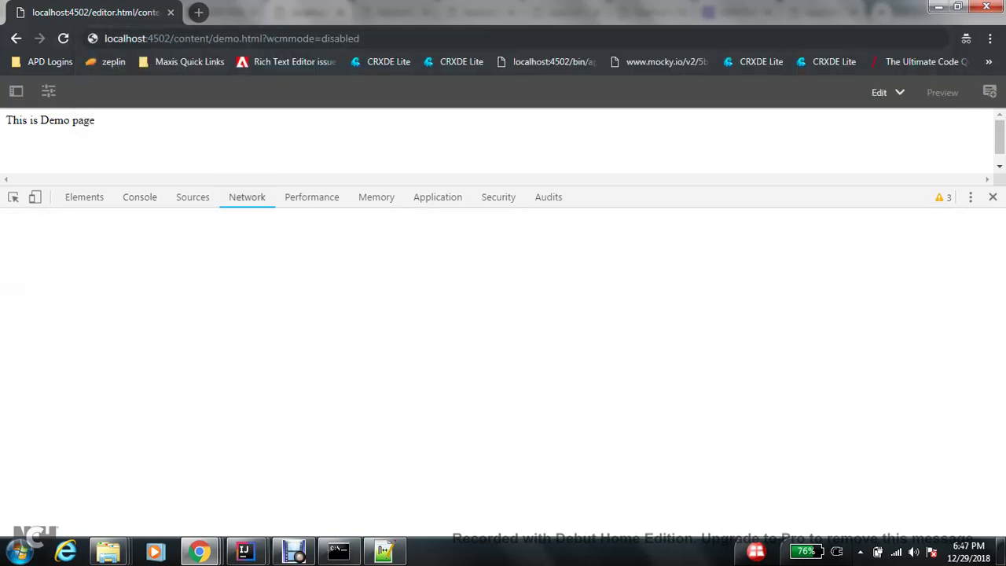
left_click(35, 218)
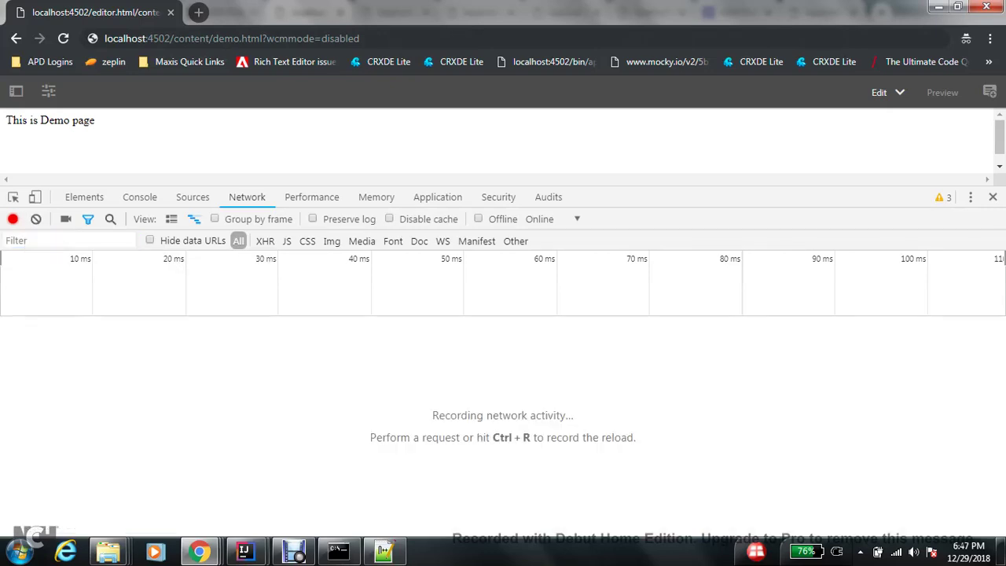
left_click(389, 38)
key("ctrl+v")
key("Return")
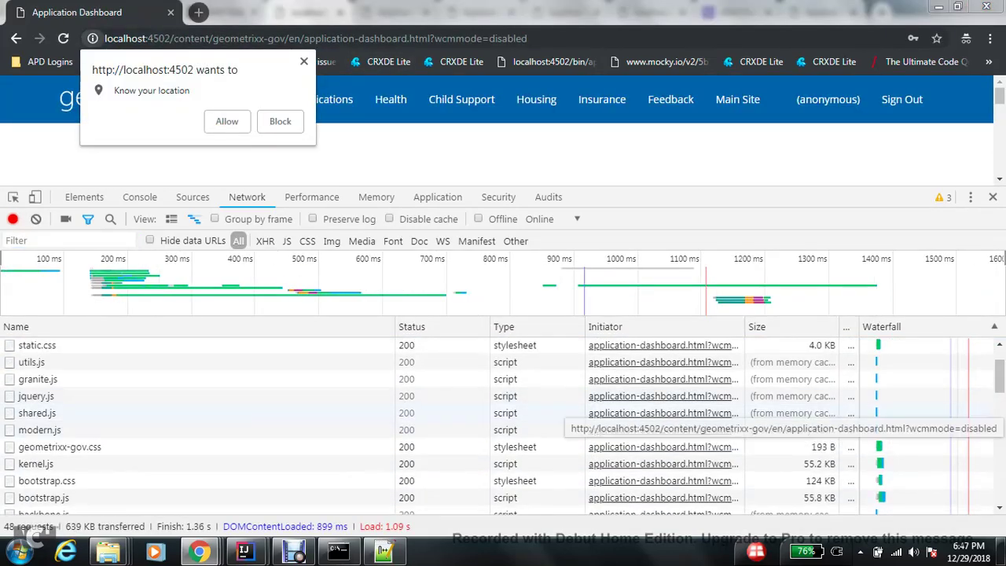
scroll(566, 401, "up", 2)
key("Escape")
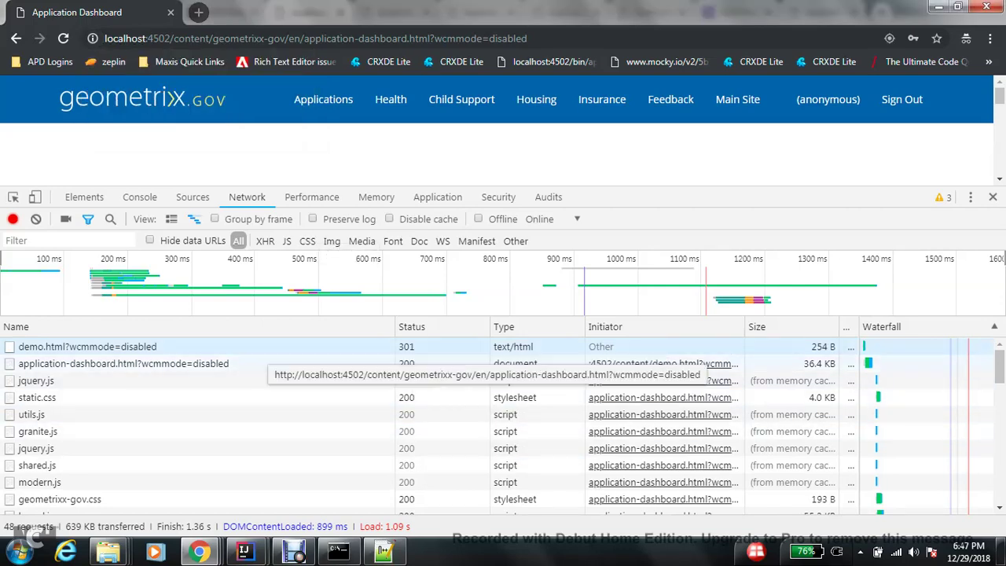
Step: Close DevTools in the main editor window and change Redirect Type from 301 to 302
key("alt+Tab")
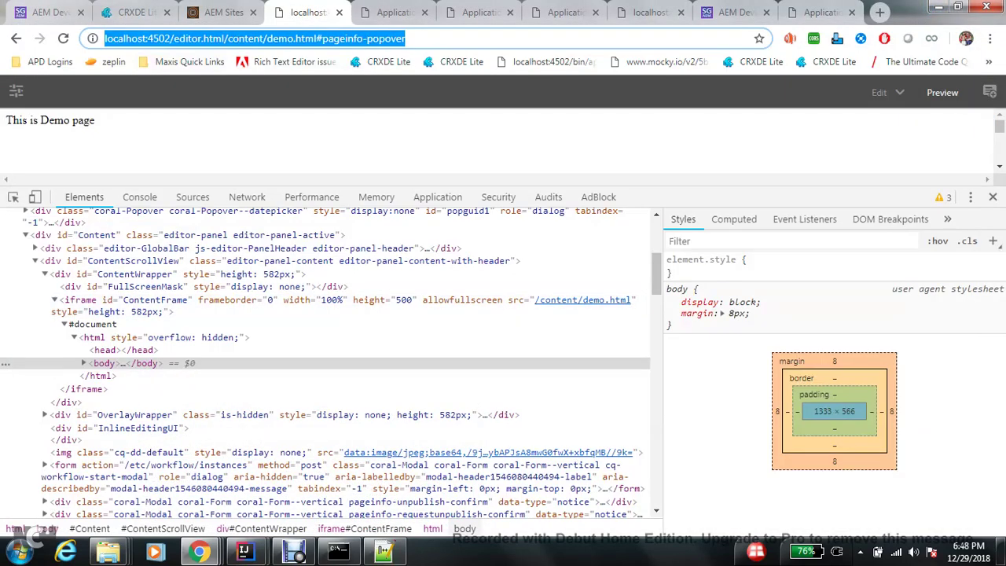
key("F12")
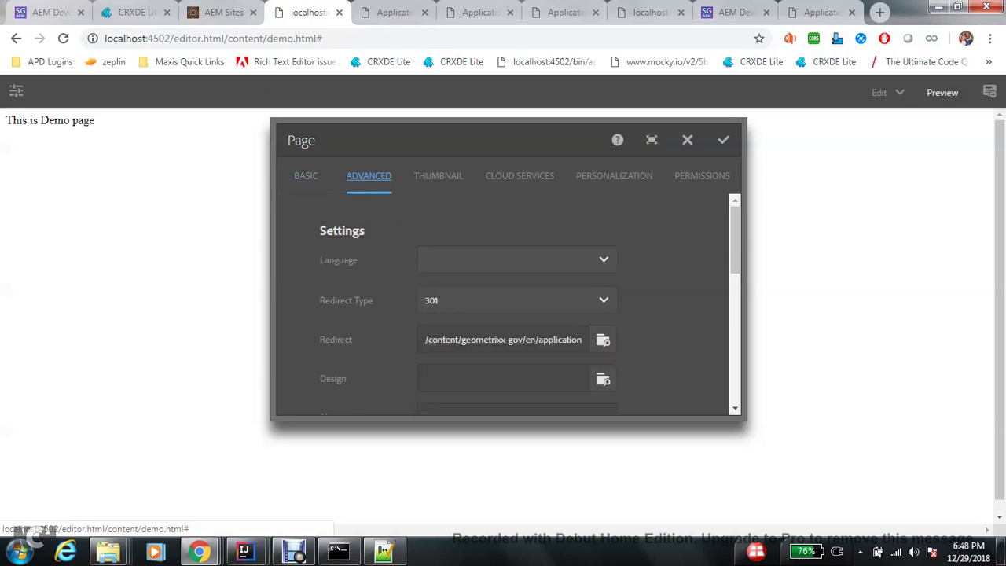
left_click(516, 300)
left_click(516, 359)
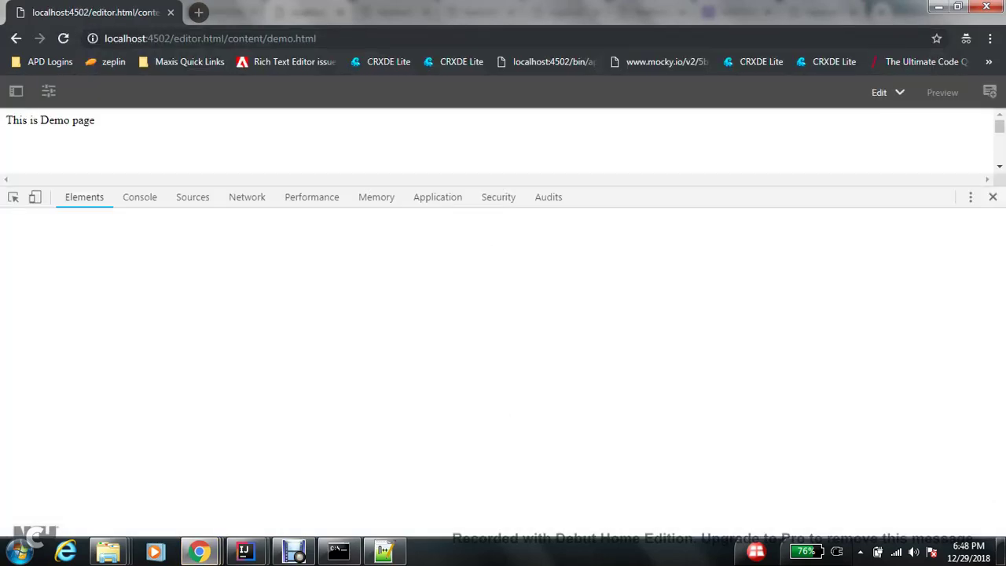
Step: Reload demo.html?wcmmode=disabled, confirm the cached 301 in Network, then close the window
left_click(247, 197)
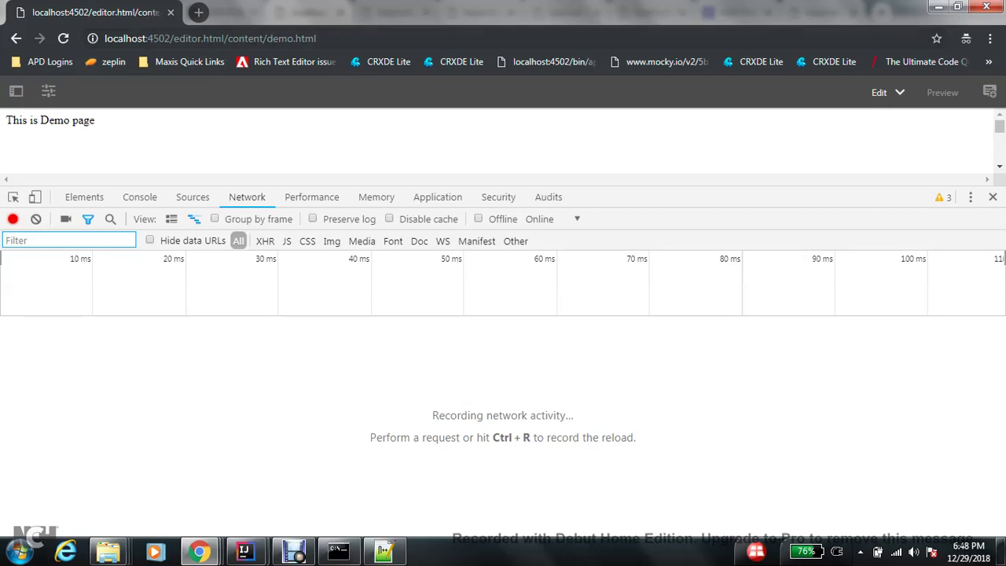
left_click_drag(173, 38, 214, 38)
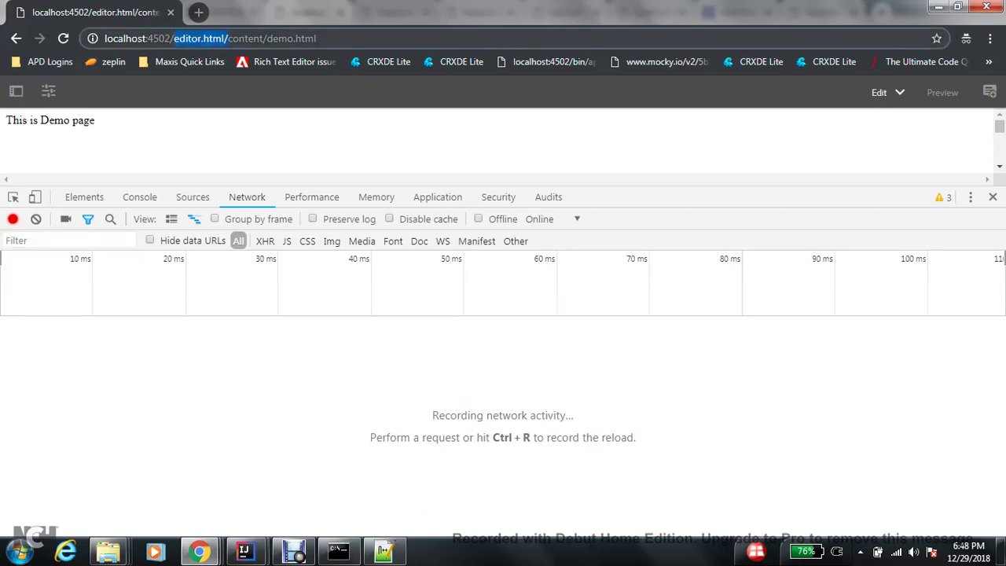
key("BackSpace")
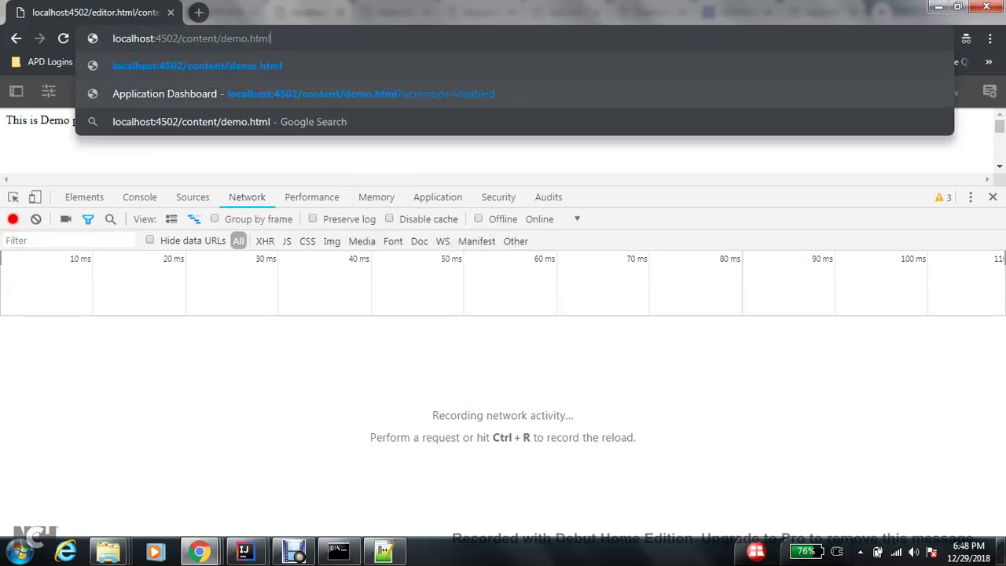
type("?wc")
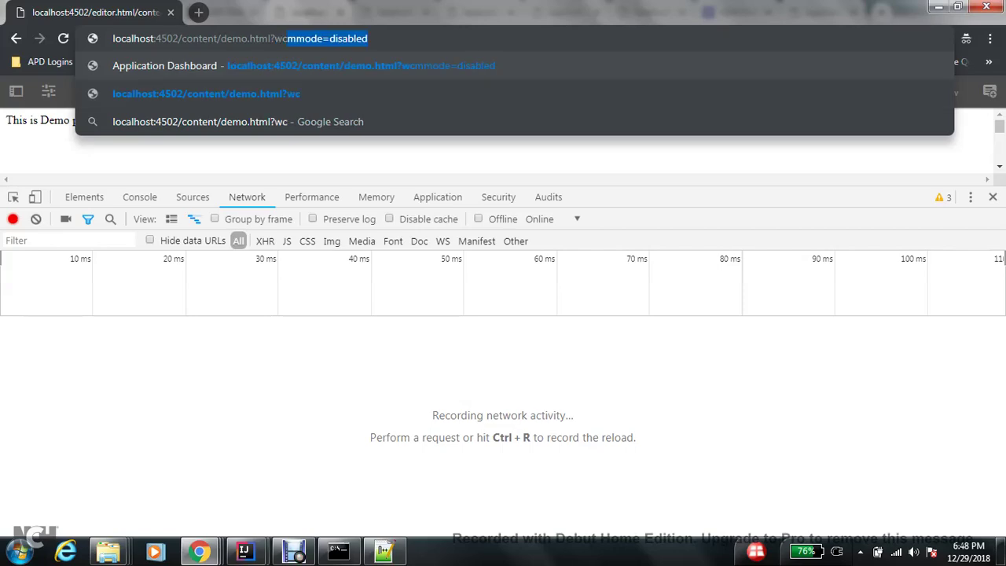
key("Return")
scroll(463, 379, "up", 8)
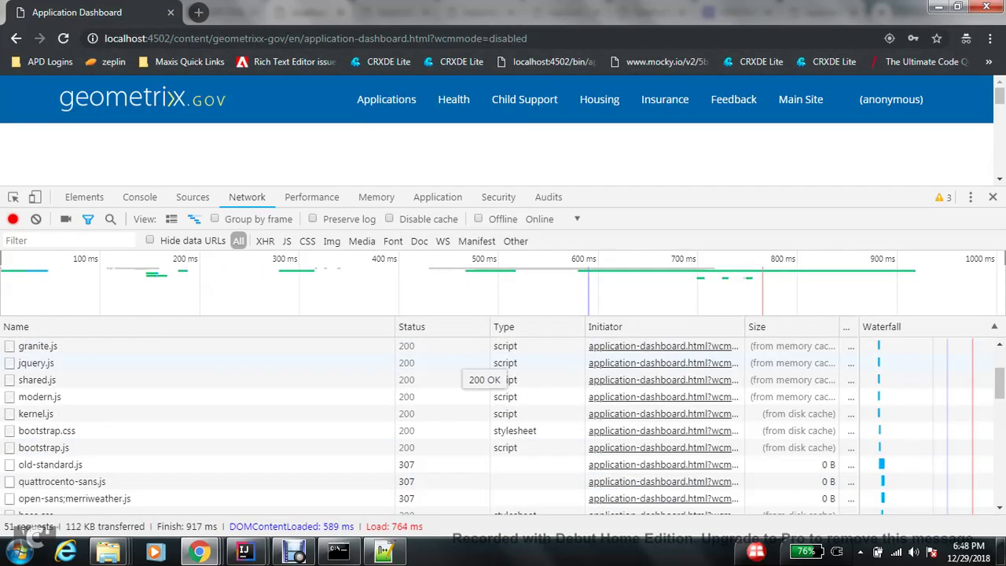
scroll(464, 379, "up", 2)
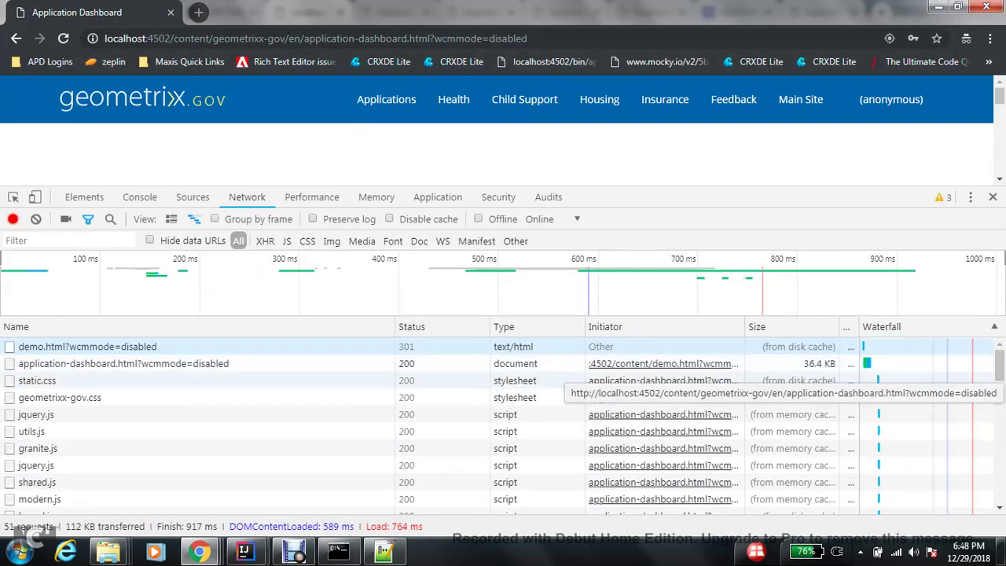
key("ctrl+l")
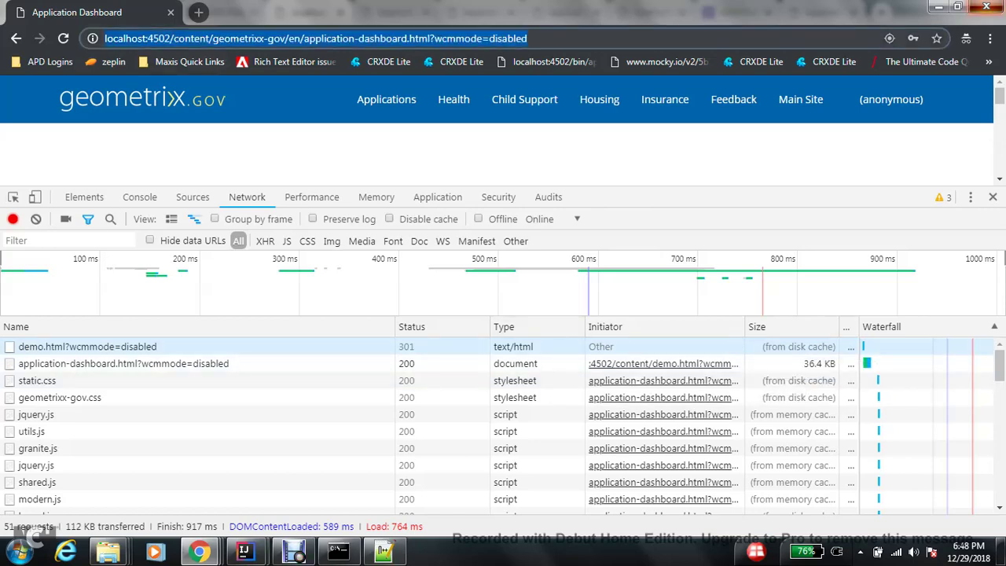
key("ctrl+w")
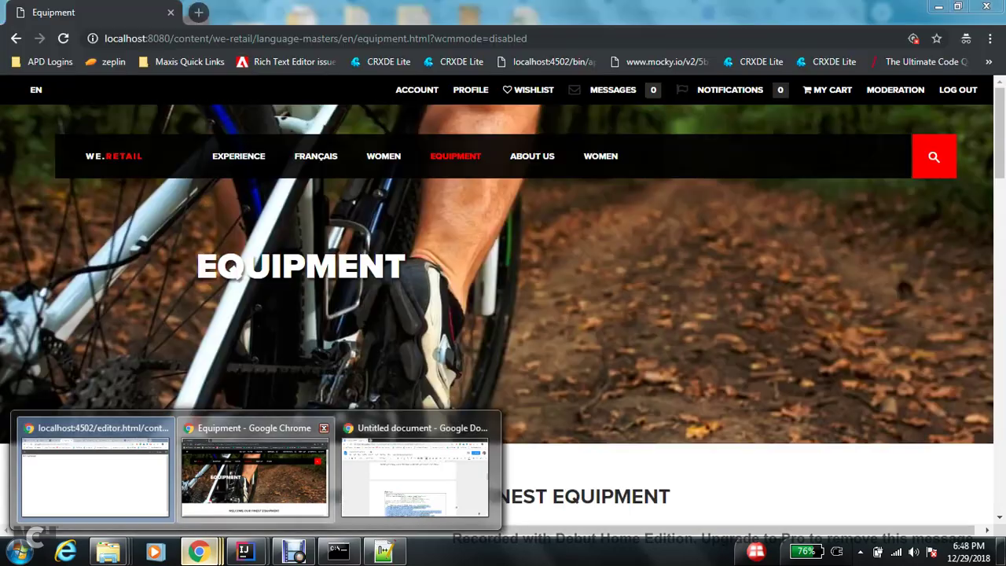
Step: Close the Equipment and untitled windows and load the dashboard address in a new window
left_click(323, 427)
left_click(348, 422)
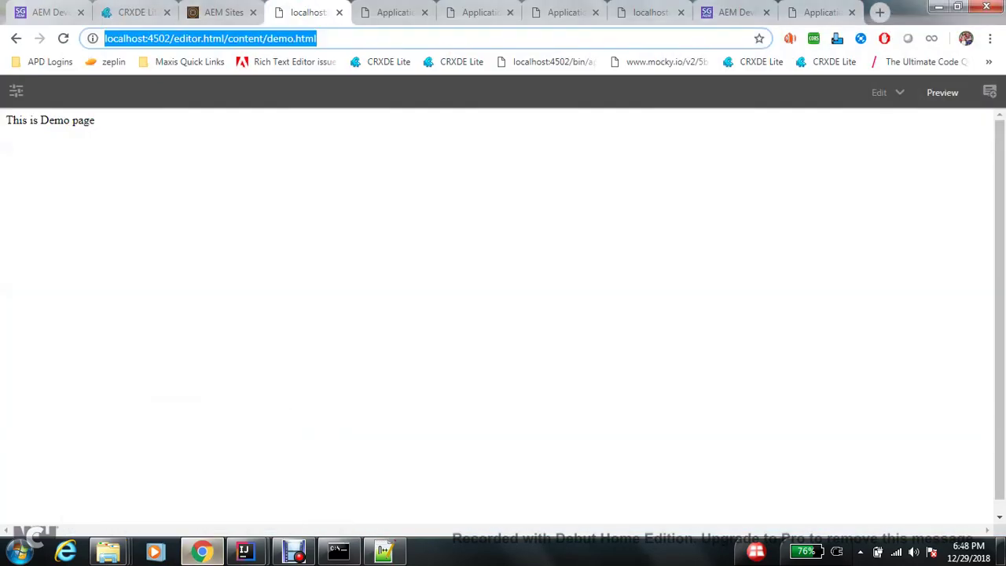
key("ctrl+n")
type("http://localhost:4502/content/geometrixx-gov/en/application-dashboard.html?wcmmode=disabled")
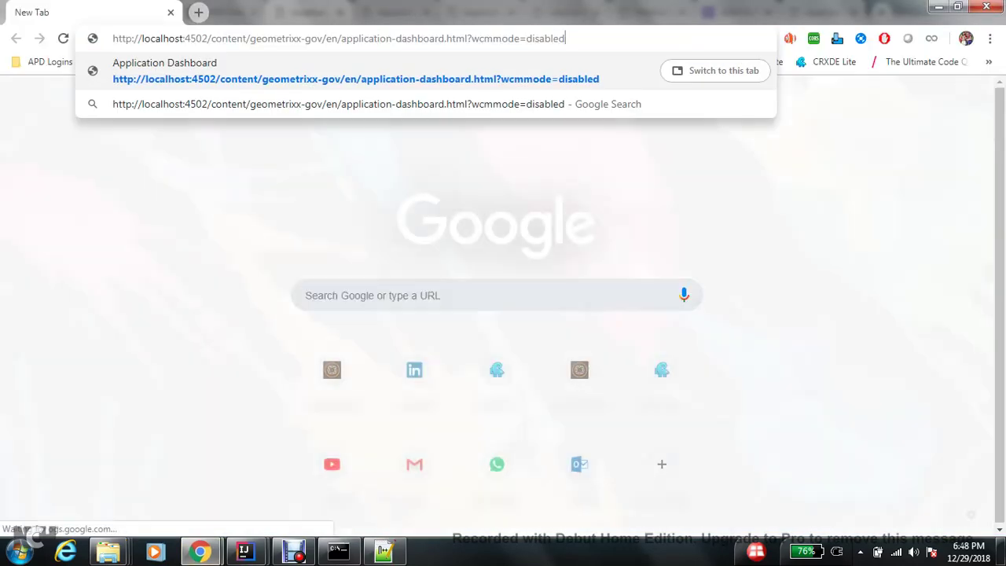
key("Return")
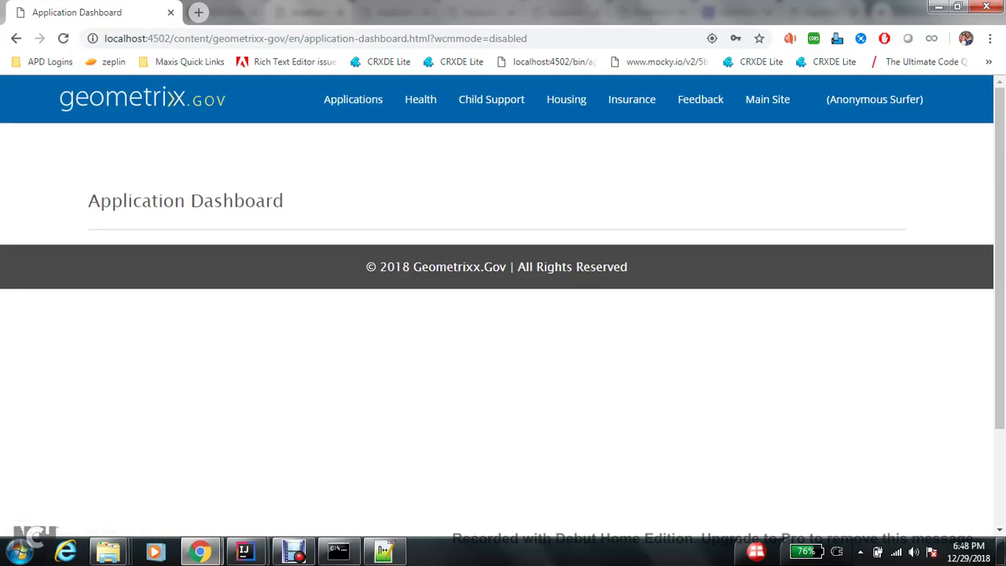
Step: Open the dashboard in a private window, sign in, and open DevTools
key("ctrl+shift+n")
type("http://localhost:4502/content/geometrixx-gov/en/application-dashboard.html?wcmmode=disabled")
key("Return")
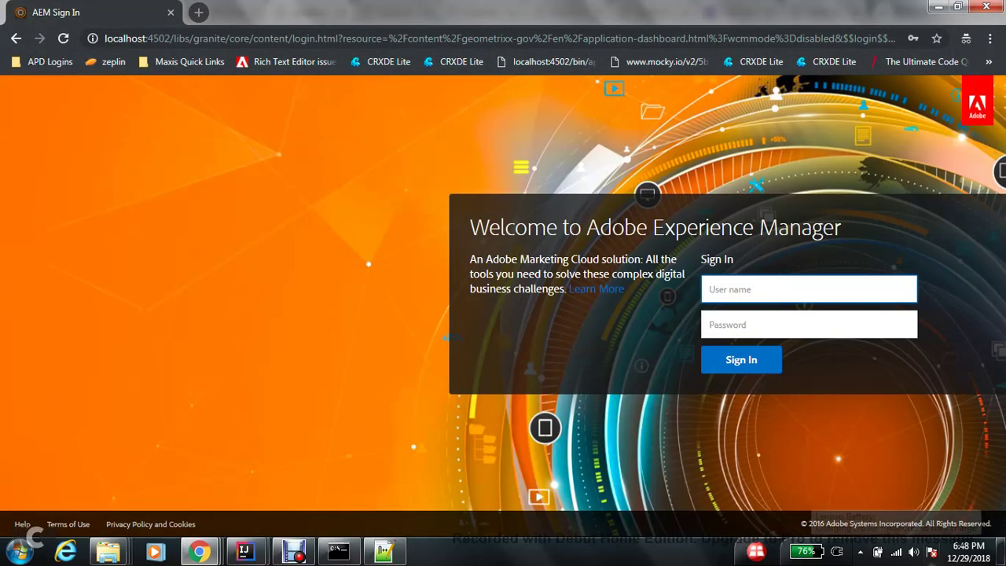
key("Down")
key("Down")
key("Return")
key("Return")
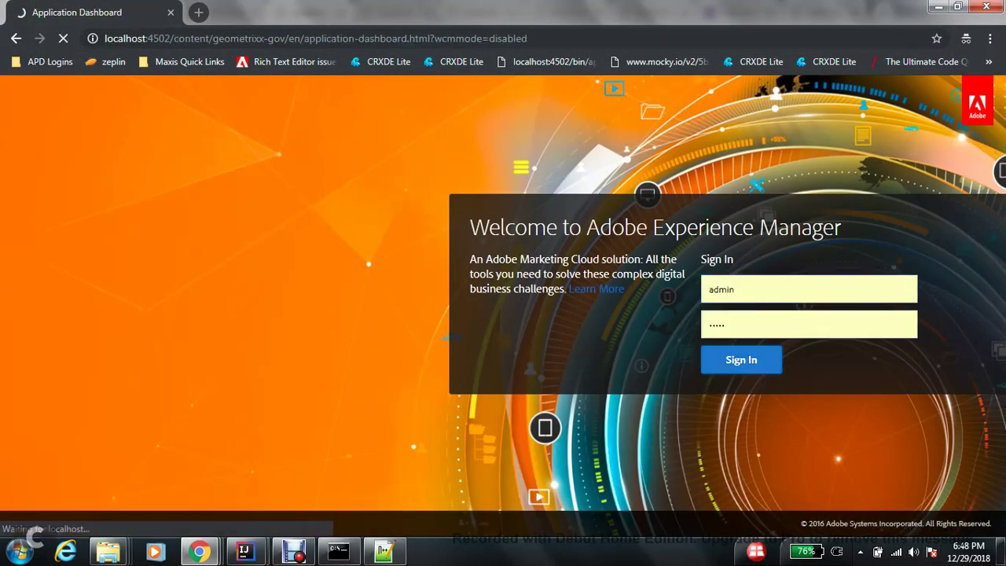
right_click(412, 270)
left_click(432, 443)
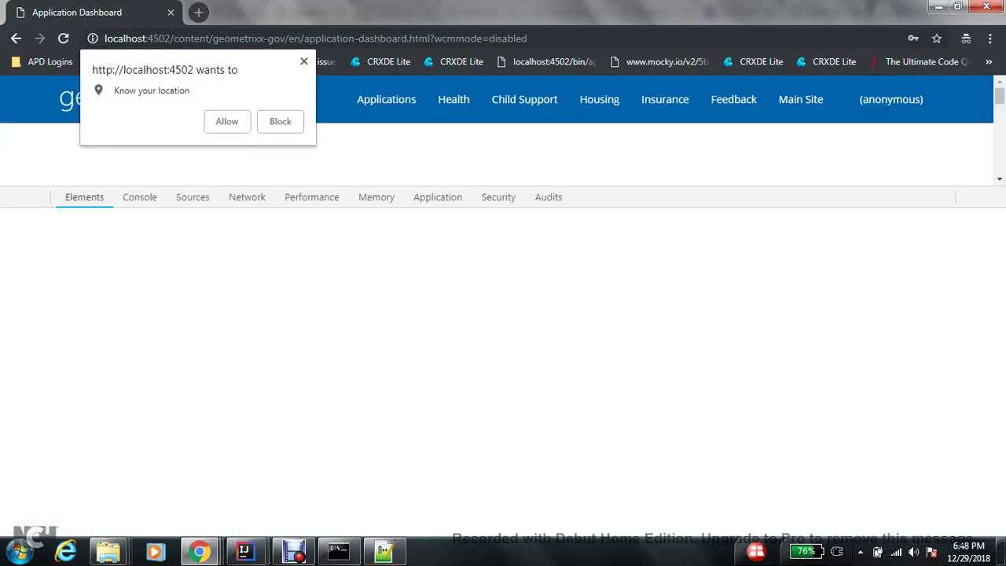
Step: Look through DevTools' Console and Sources panels and dismiss the location prompt
key("ctrl+l")
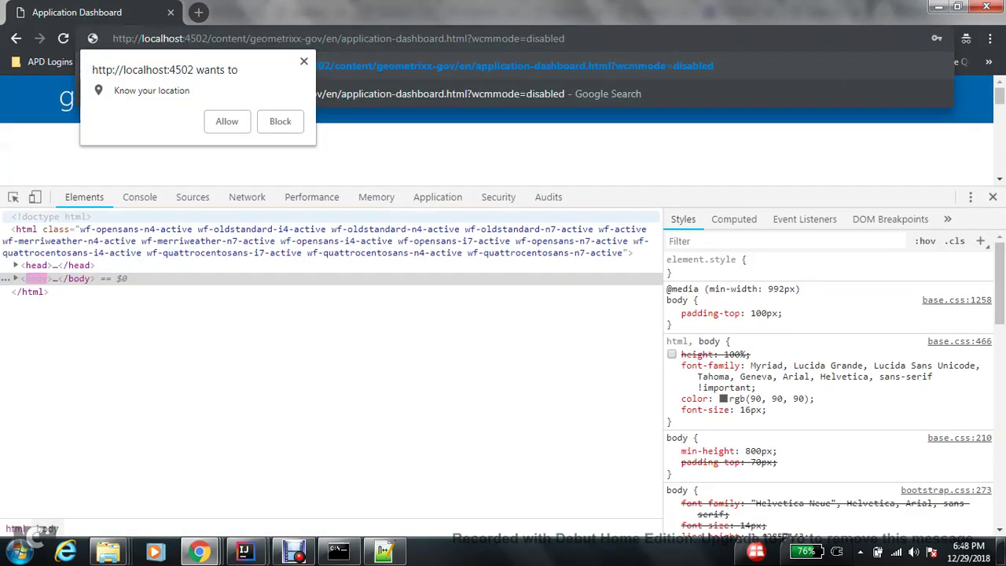
left_click(140, 196)
left_click(193, 197)
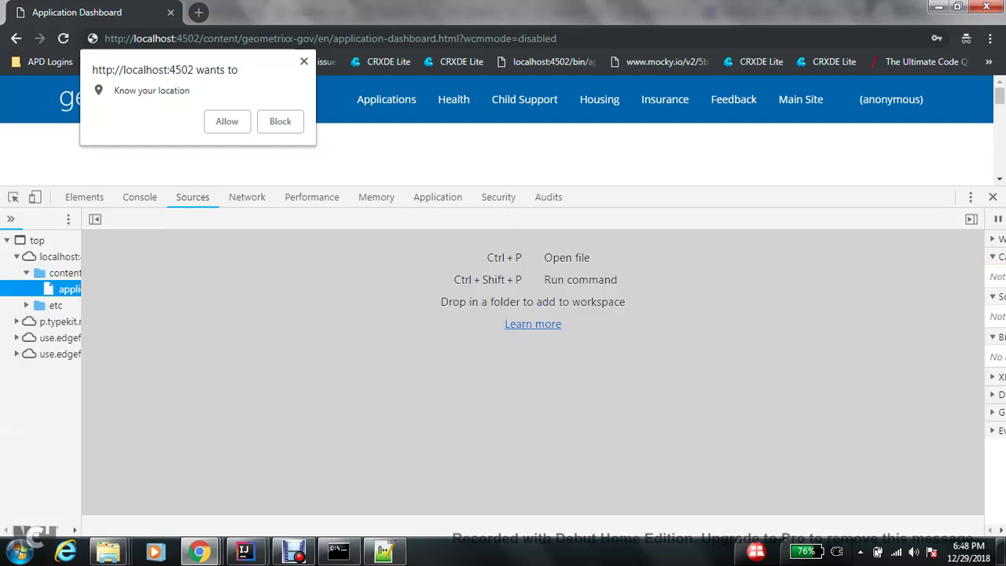
left_click_drag(81, 393, 220, 393)
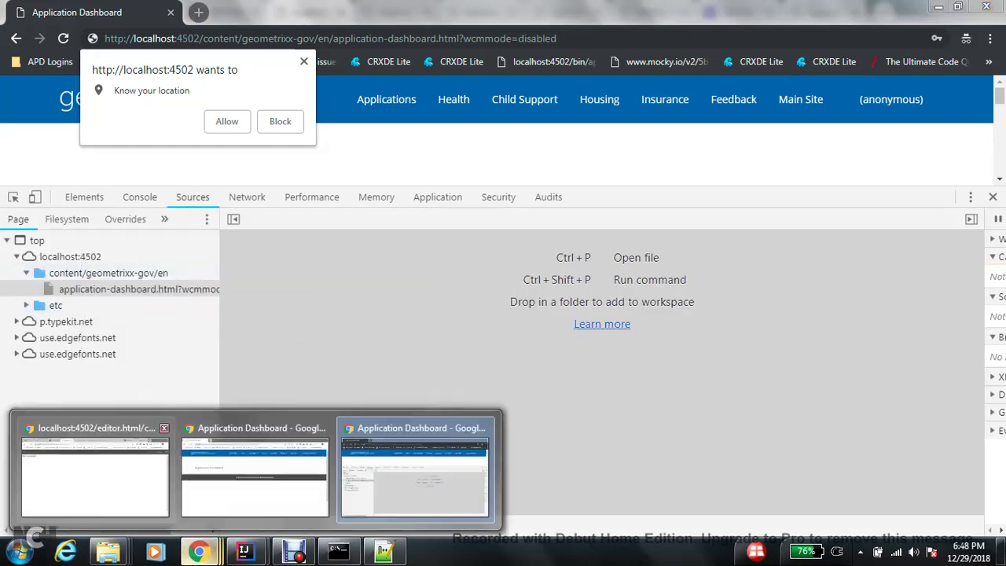
left_click(94, 476)
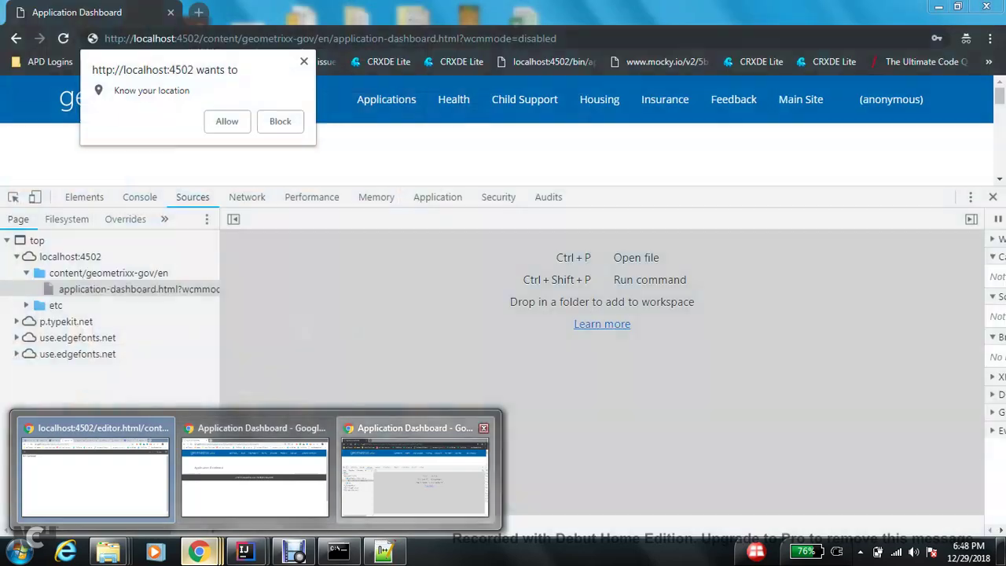
left_click(414, 471)
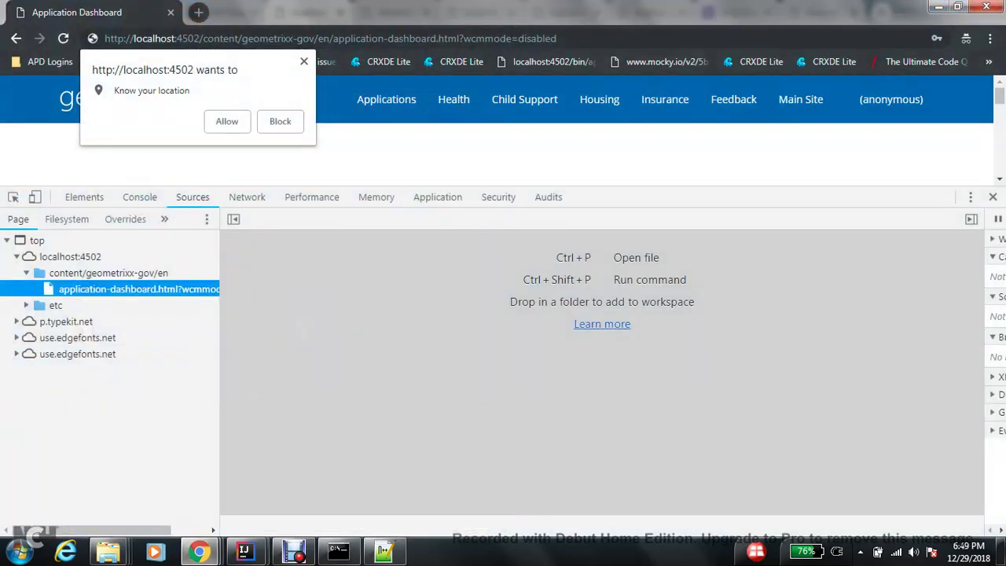
left_click(303, 61)
Step: Enter the demo editor address in a new window and open a fresh private window
left_click(315, 38)
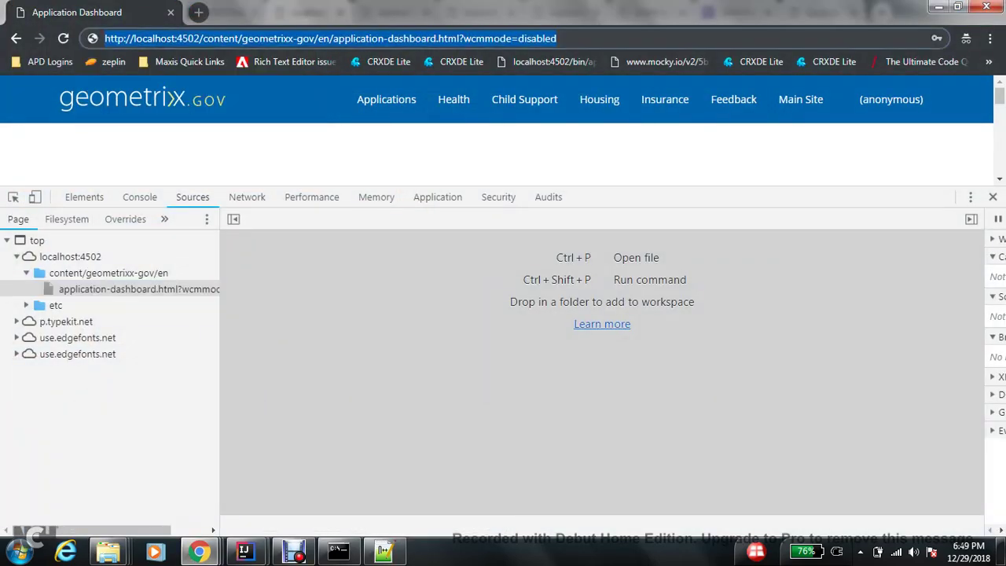
type("http://localhost:4502/editor.html/content/demo.html")
key("Return")
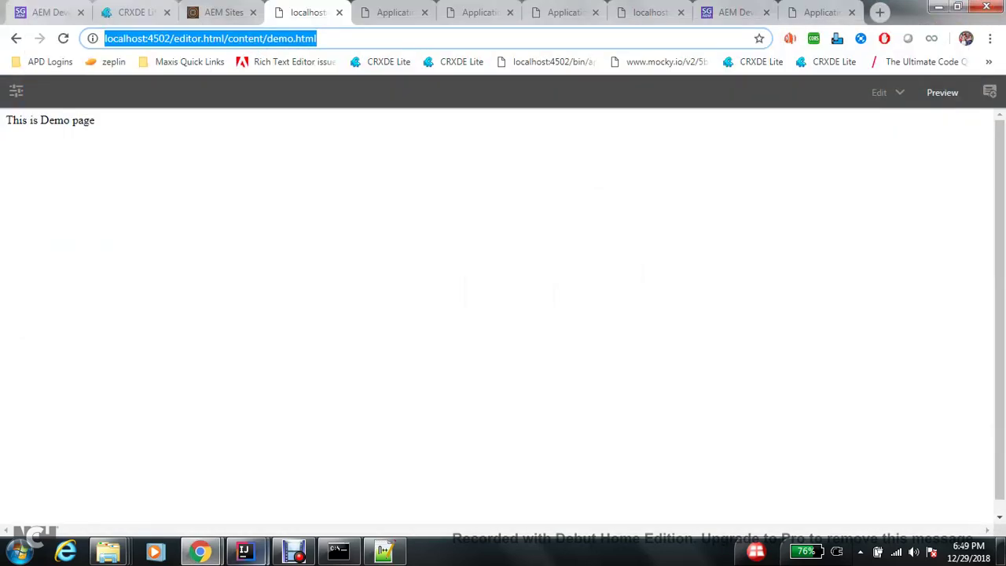
type("http://localhost:4502/editor.html/content/demo.html")
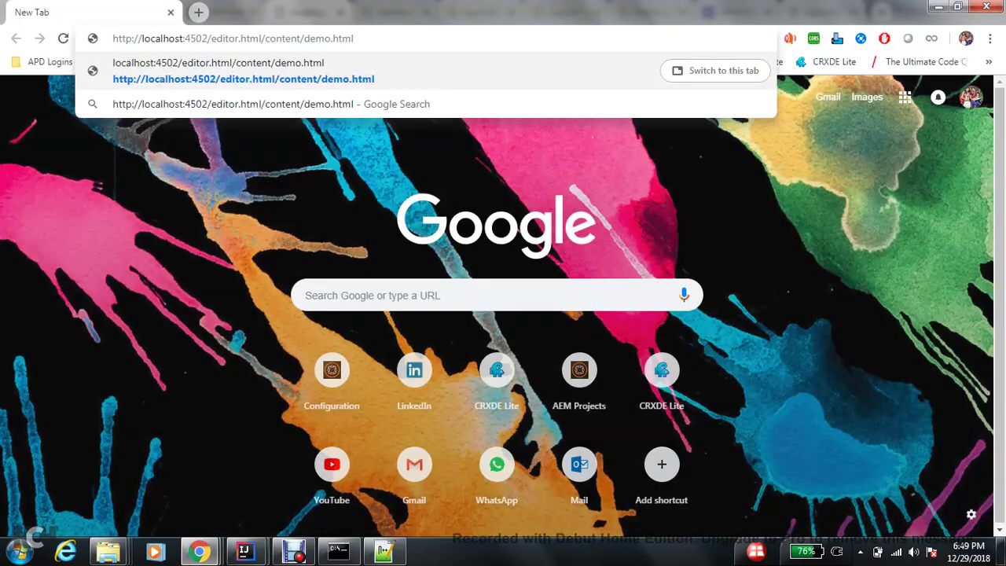
key("Return")
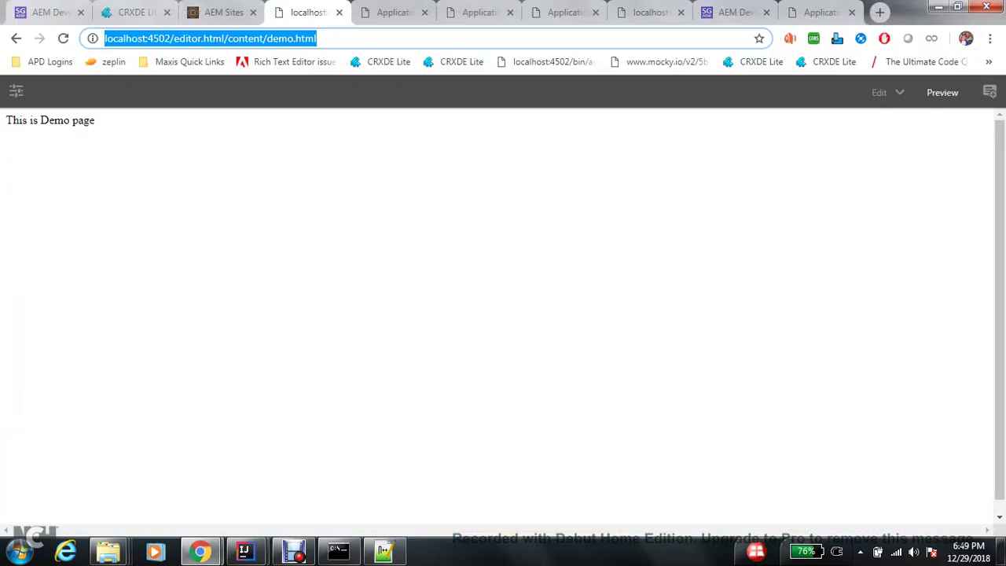
key("ctrl+shift+n")
Step: Sign in as admin and load demo.html?wcmmode=disabled instead of the editor URL
type("http://localhost:4502/editor.html/content/demo.html")
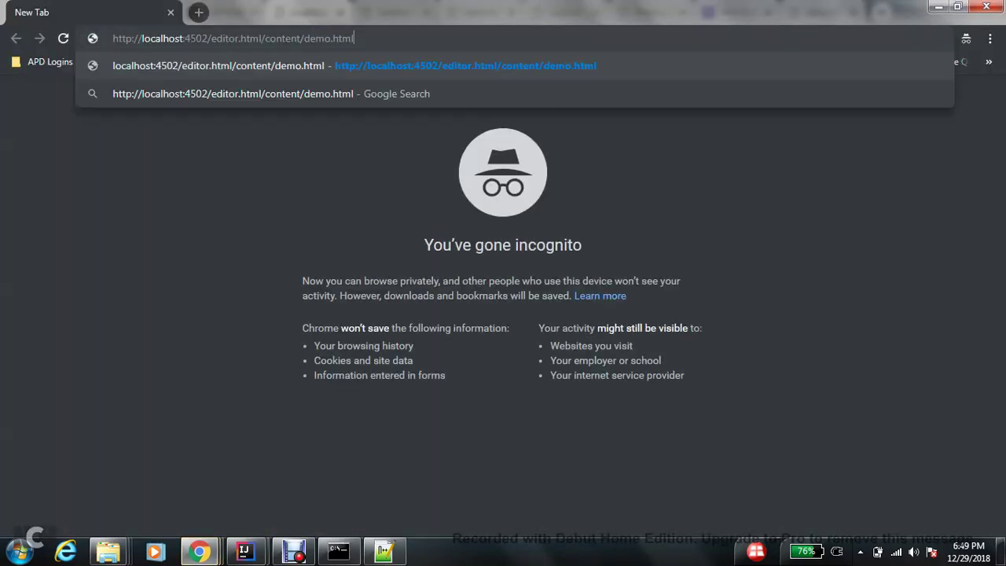
key("Return")
type("admin")
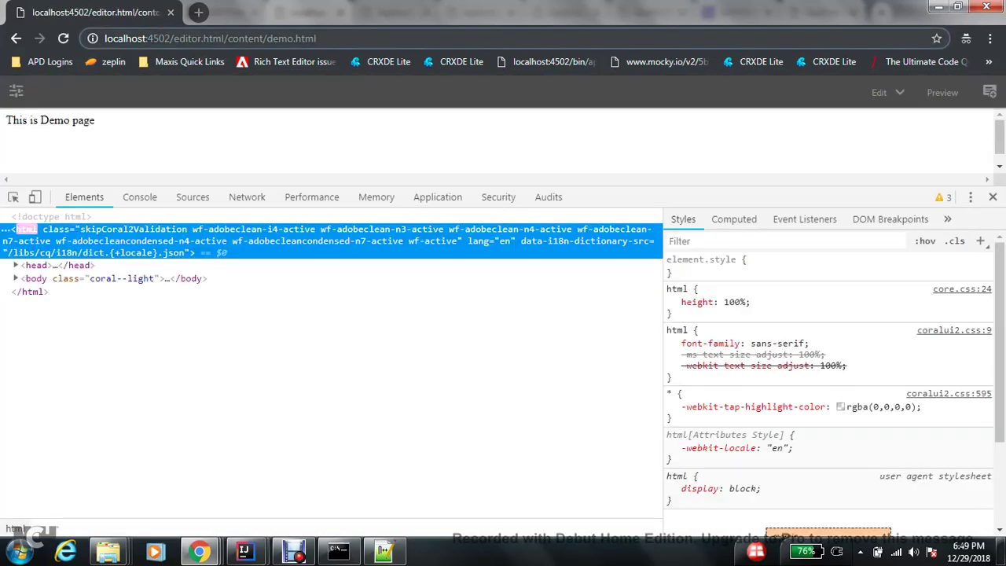
key("ctrl+l")
left_click(226, 37)
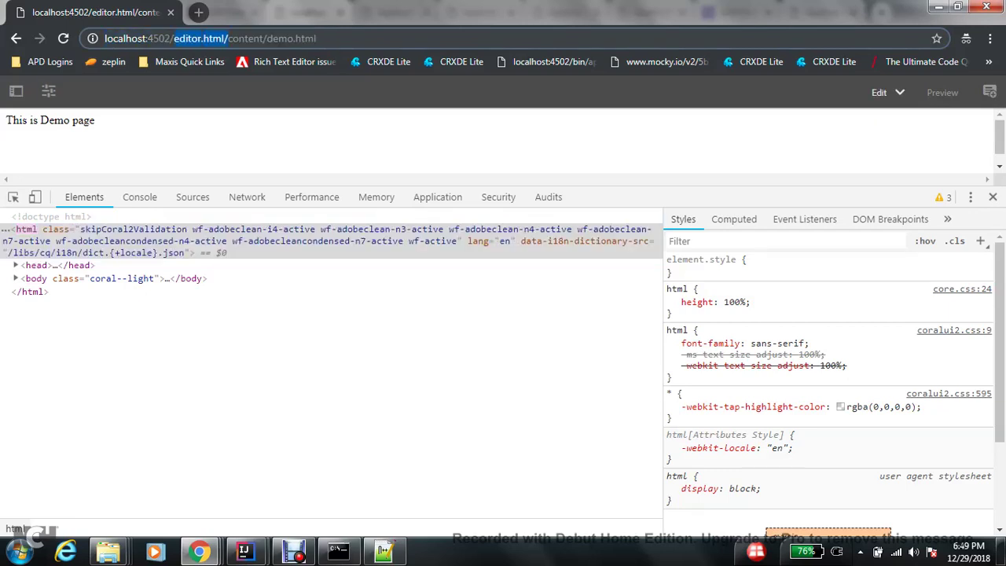
key("BackSpace")
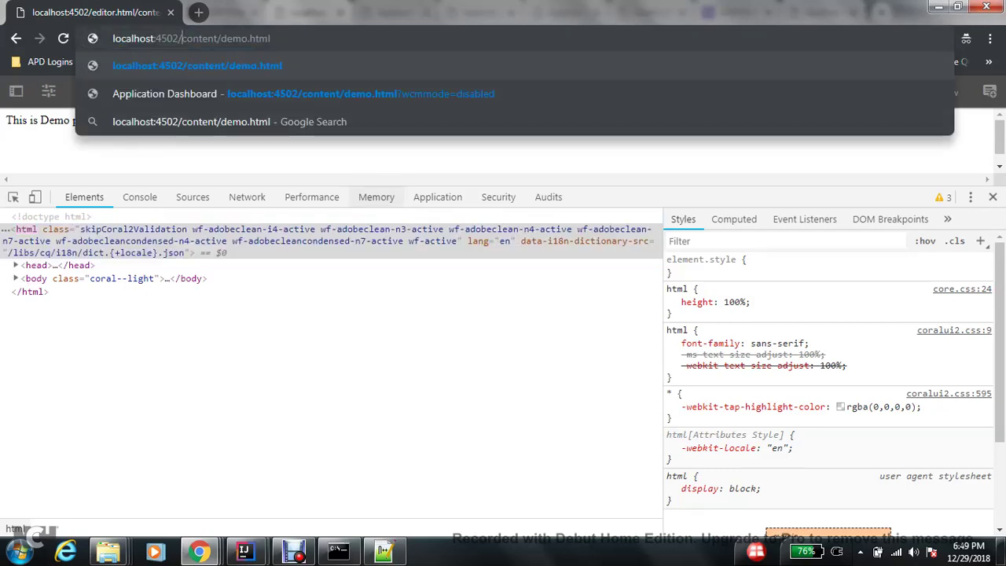
type("?wc")
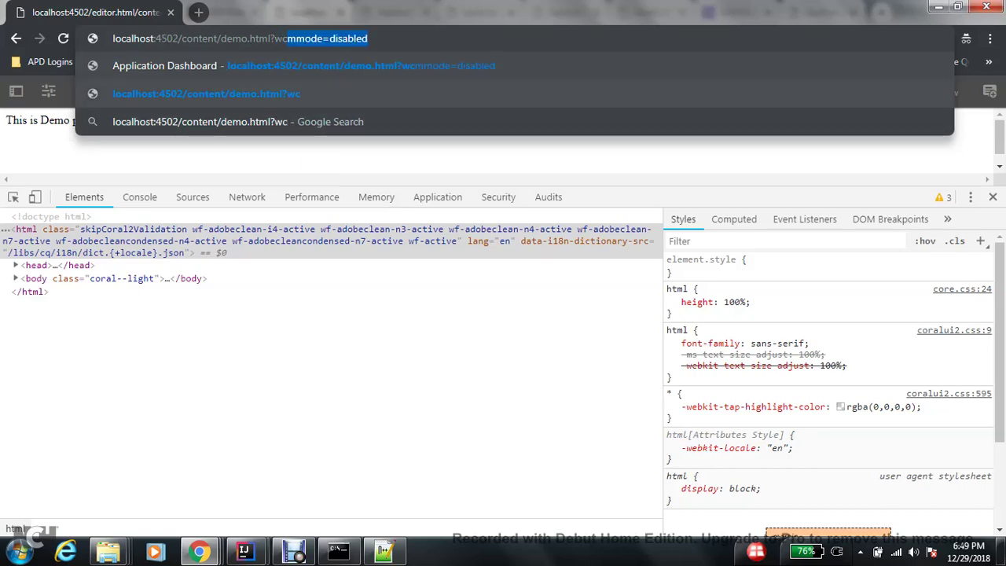
key("End")
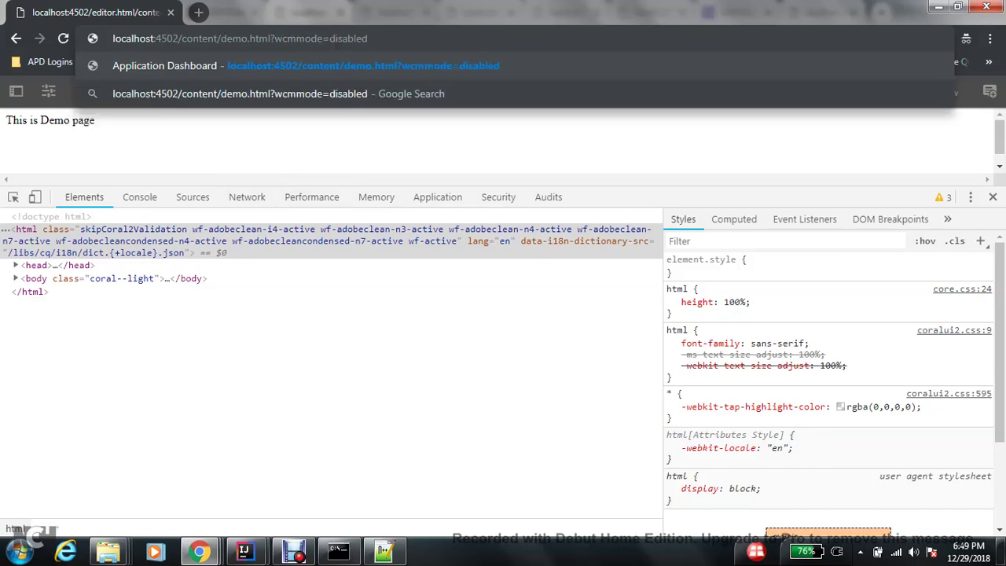
key("Return")
Step: Clear the Network log and reload to confirm the 302 redirect to the Application Dashboard
left_click(247, 197)
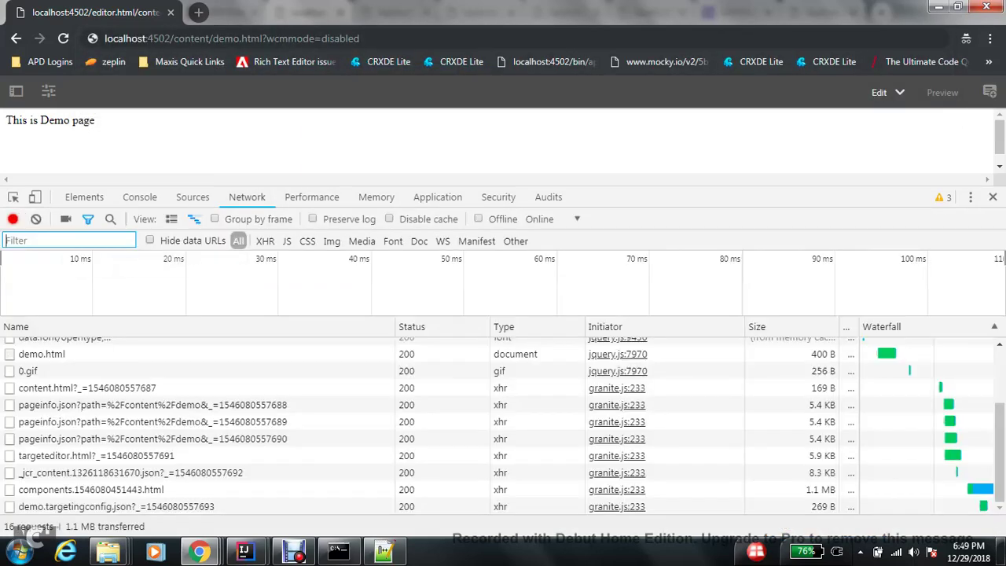
left_click(35, 219)
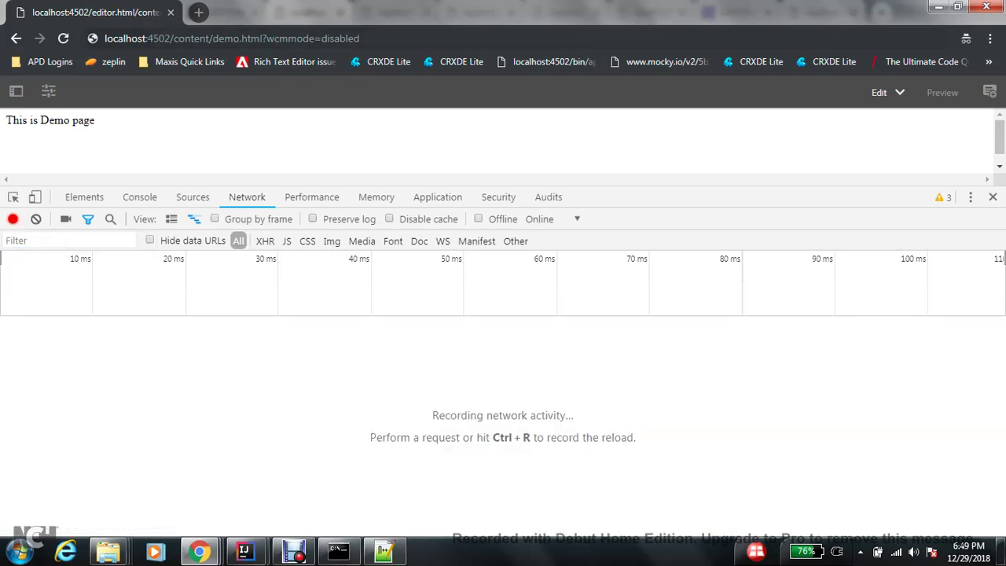
key("ctrl+l")
key("Return")
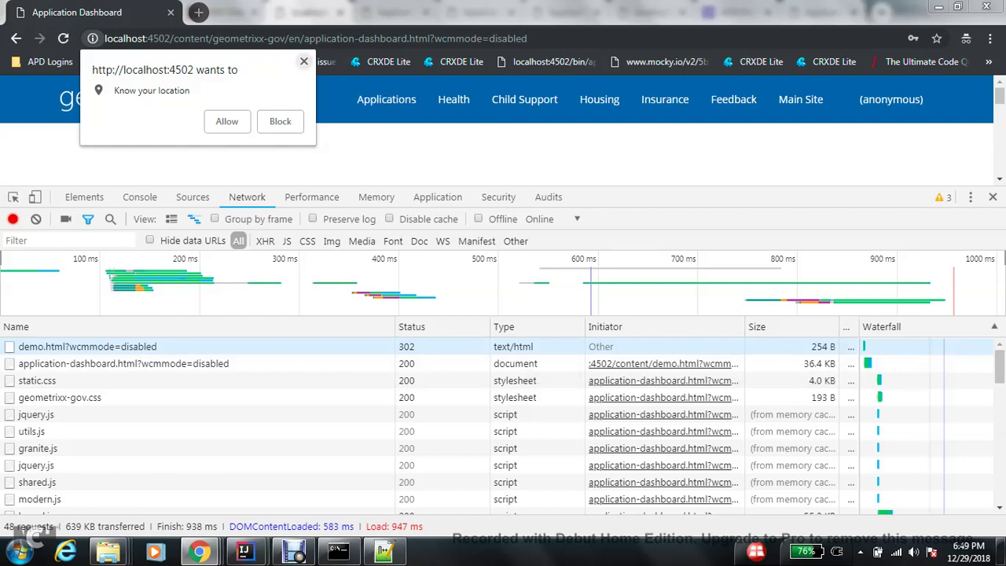
left_click(280, 121)
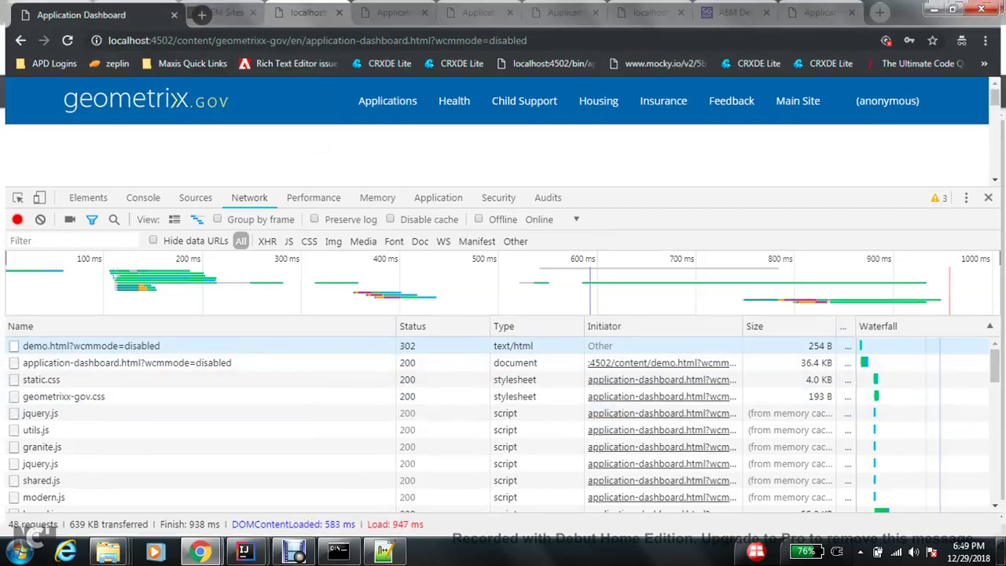
key("alt+Tab")
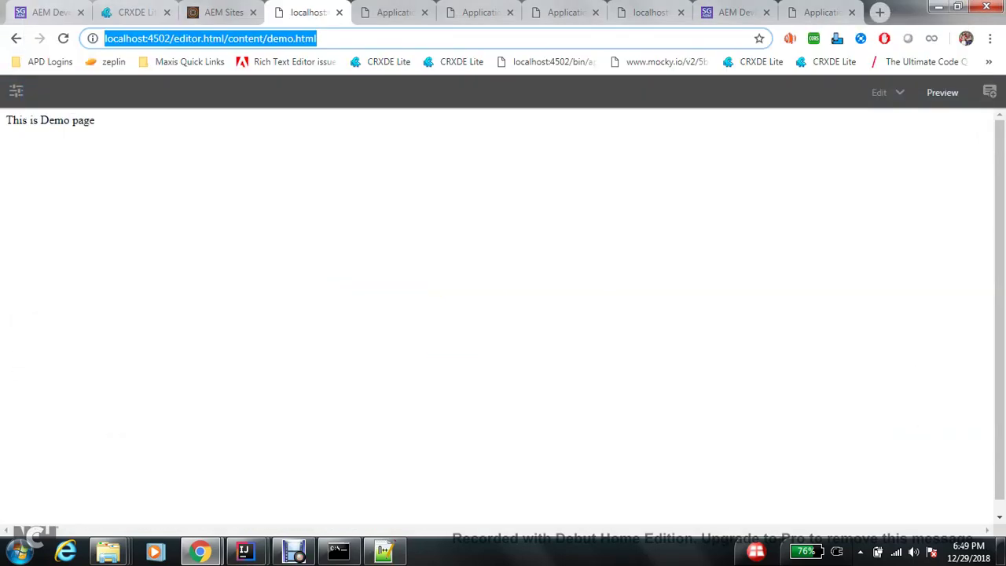